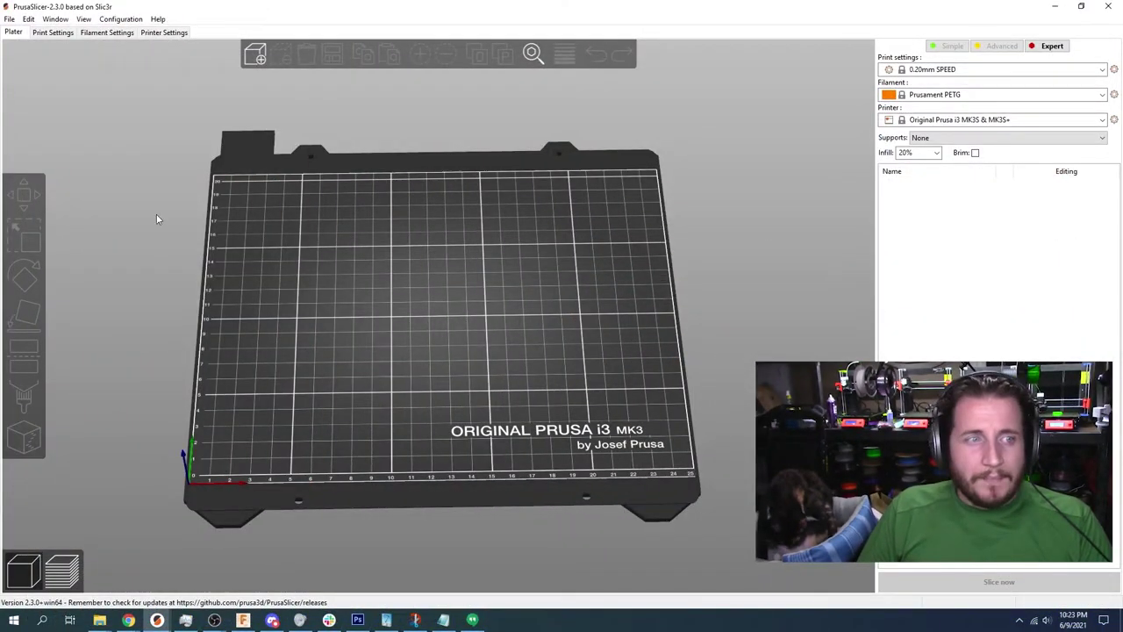
# - Launch the Configuration Wizard and browse the Prusa FFF, Prusa MSLA and Other Vendors pages
pyautogui.click(123, 18)
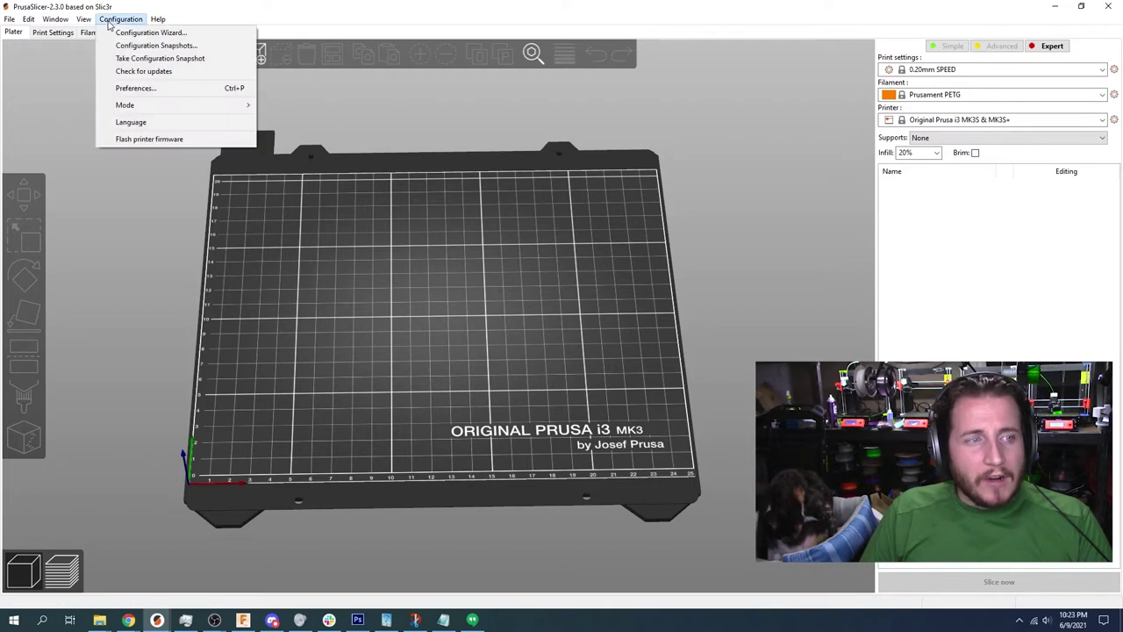
pyautogui.click(153, 37)
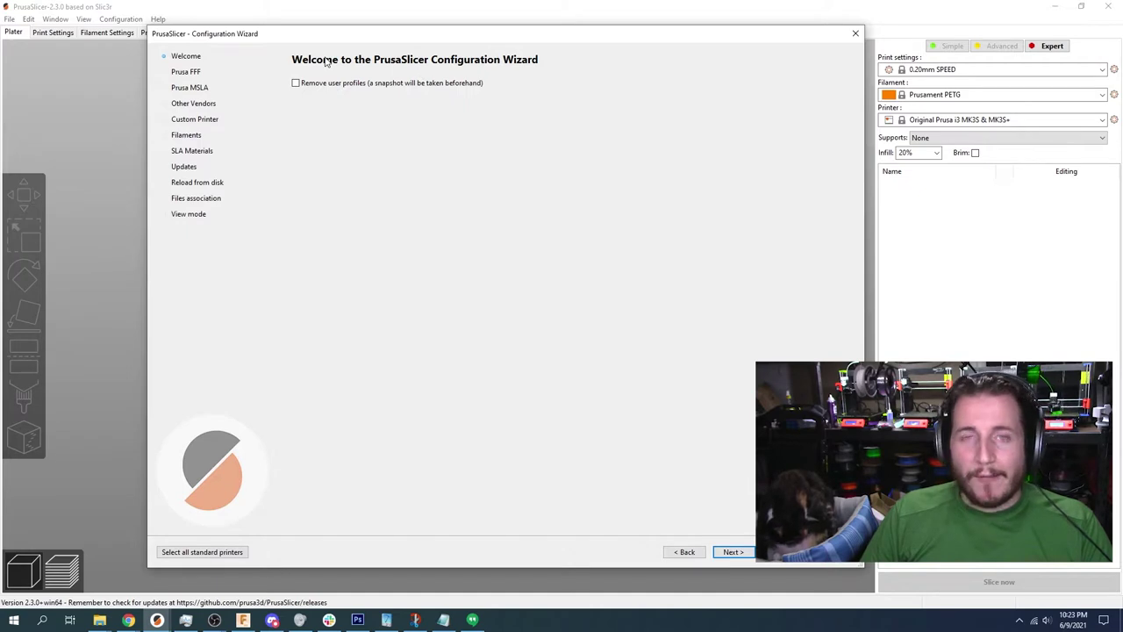
pyautogui.click(186, 71)
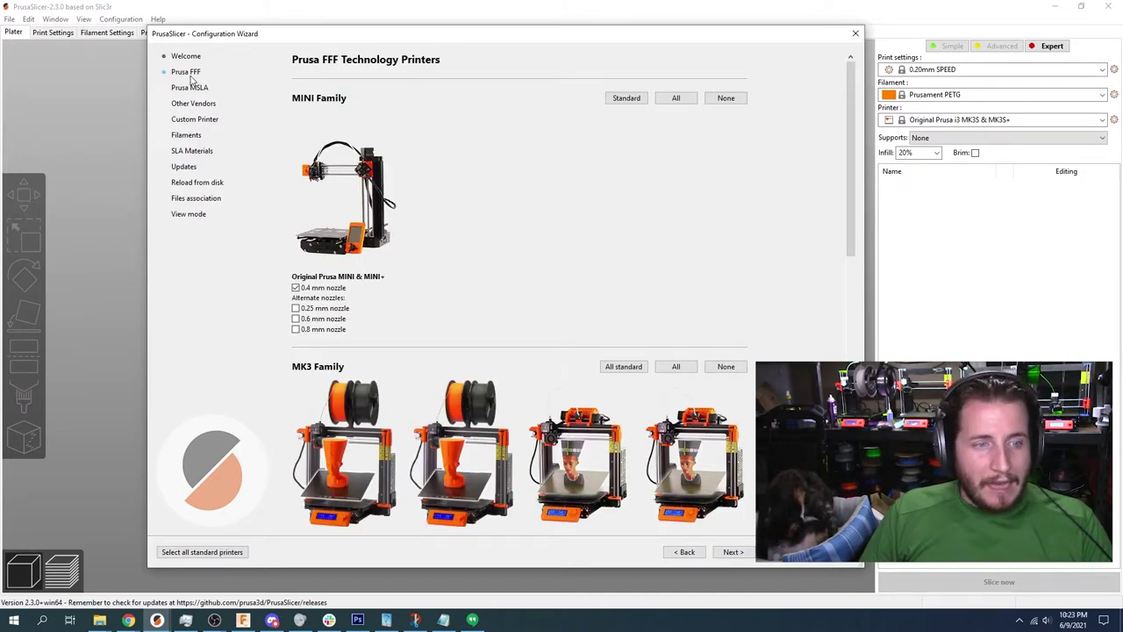
pyautogui.click(189, 91)
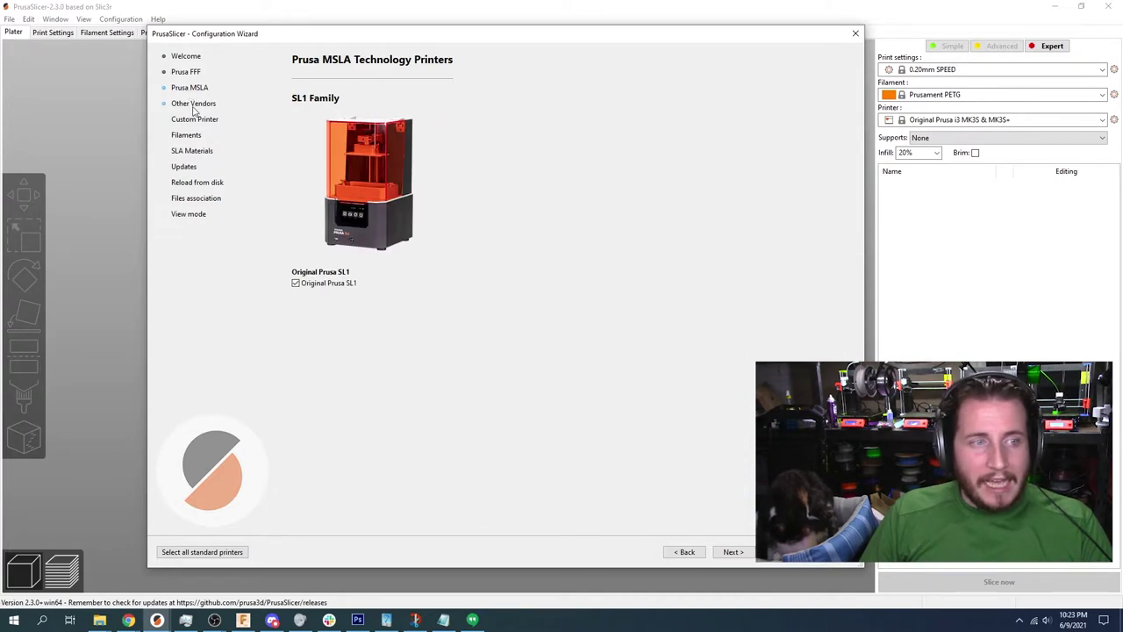
pyautogui.click(193, 105)
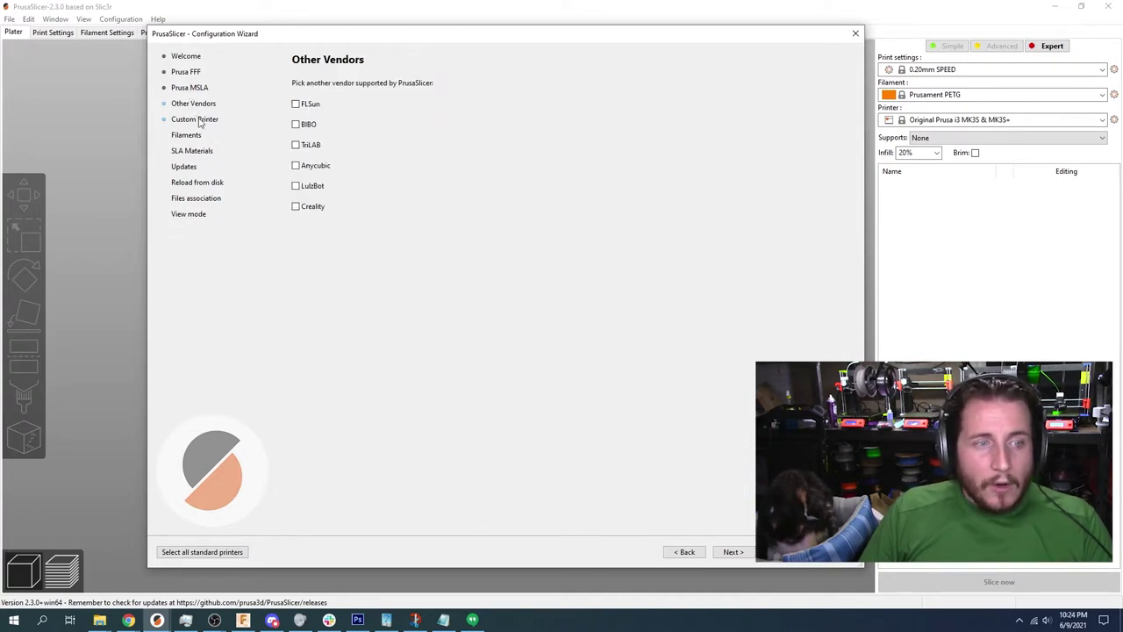
# - Tick LulzBot, review its printer models, then untick LulzBot again
pyautogui.click(296, 185)
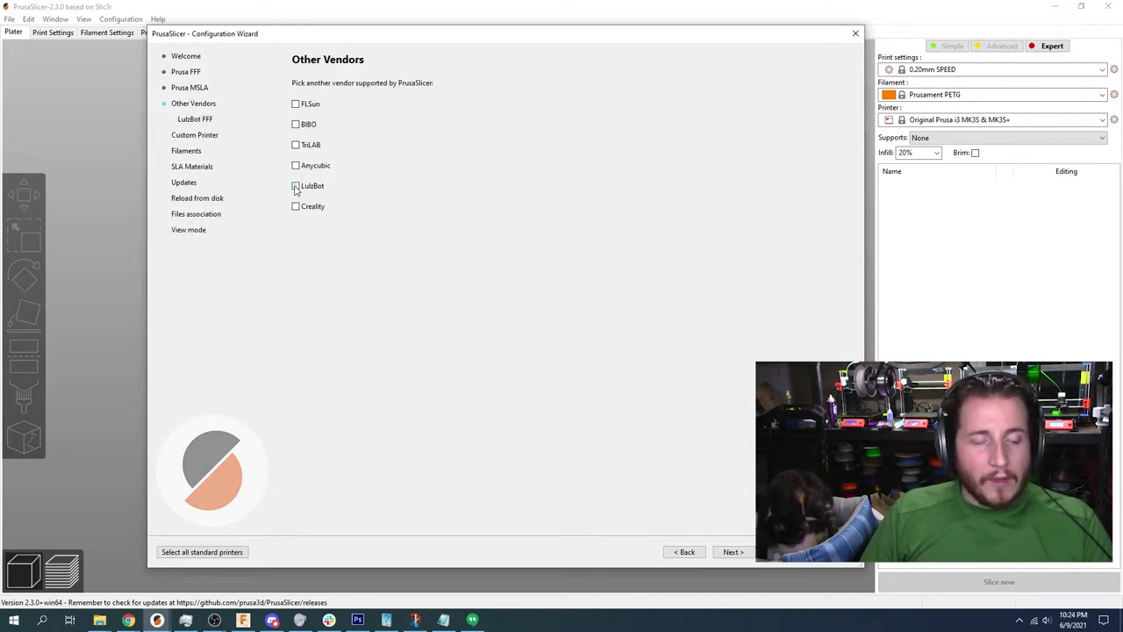
pyautogui.click(204, 120)
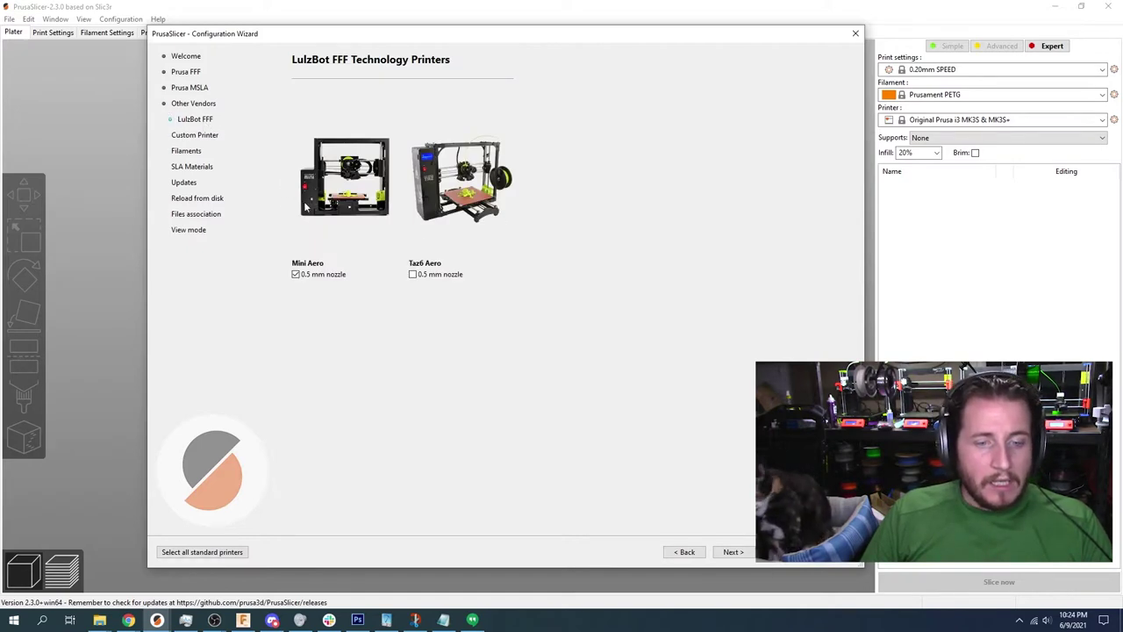
pyautogui.click(685, 551)
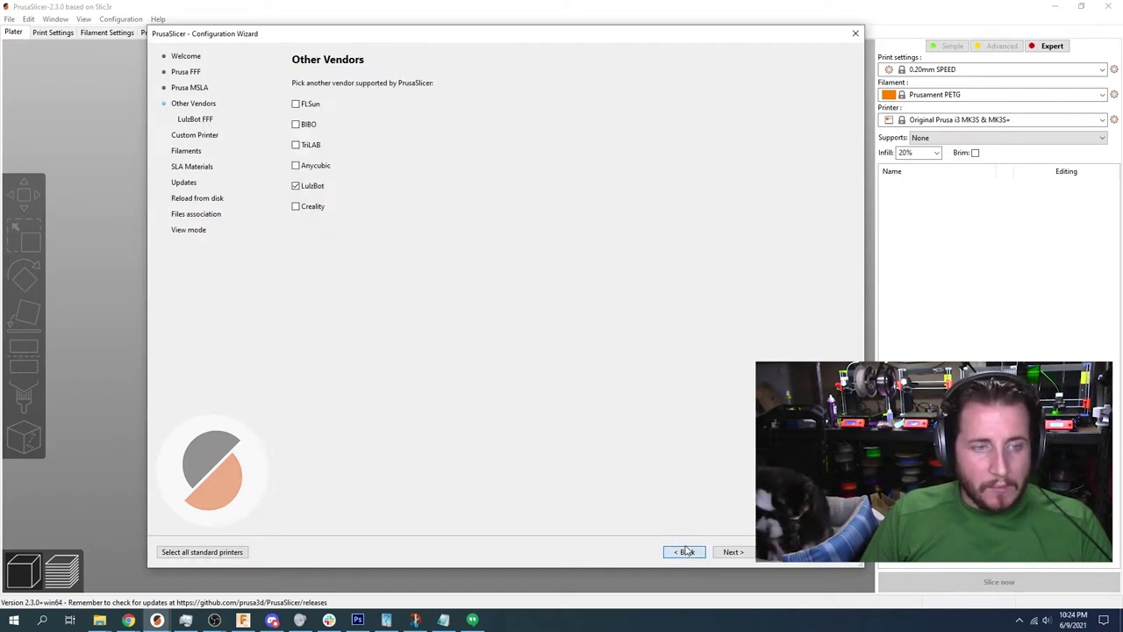
pyautogui.click(297, 188)
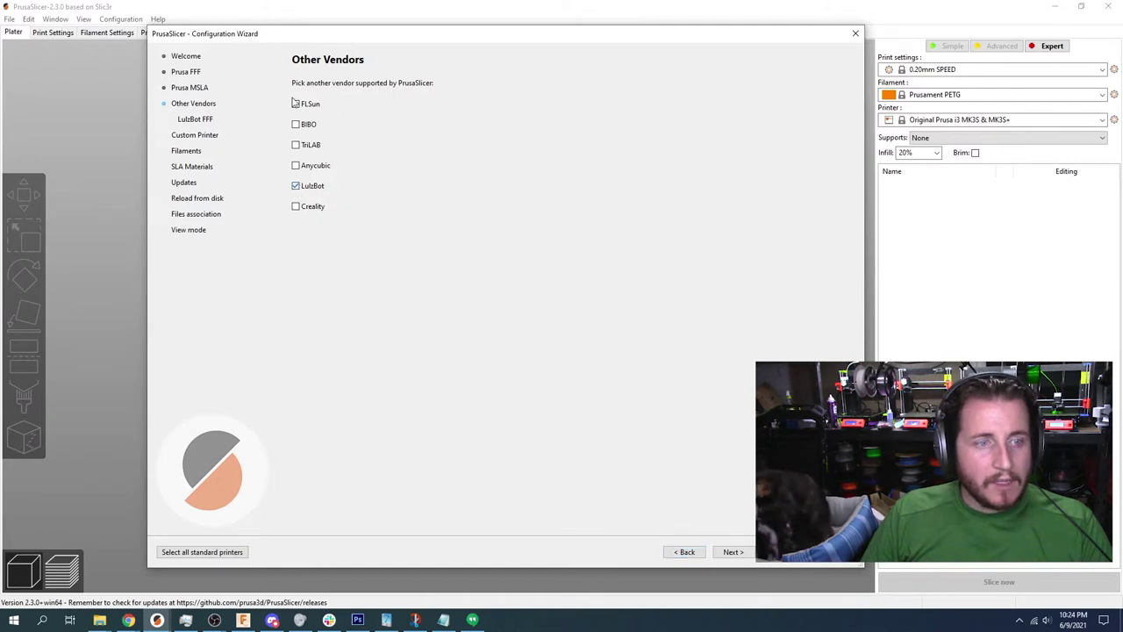
# - Tick Creality, browse its printer models, untick it, then reach Filaments via Custom Printer
pyautogui.click(296, 207)
pyautogui.click(729, 552)
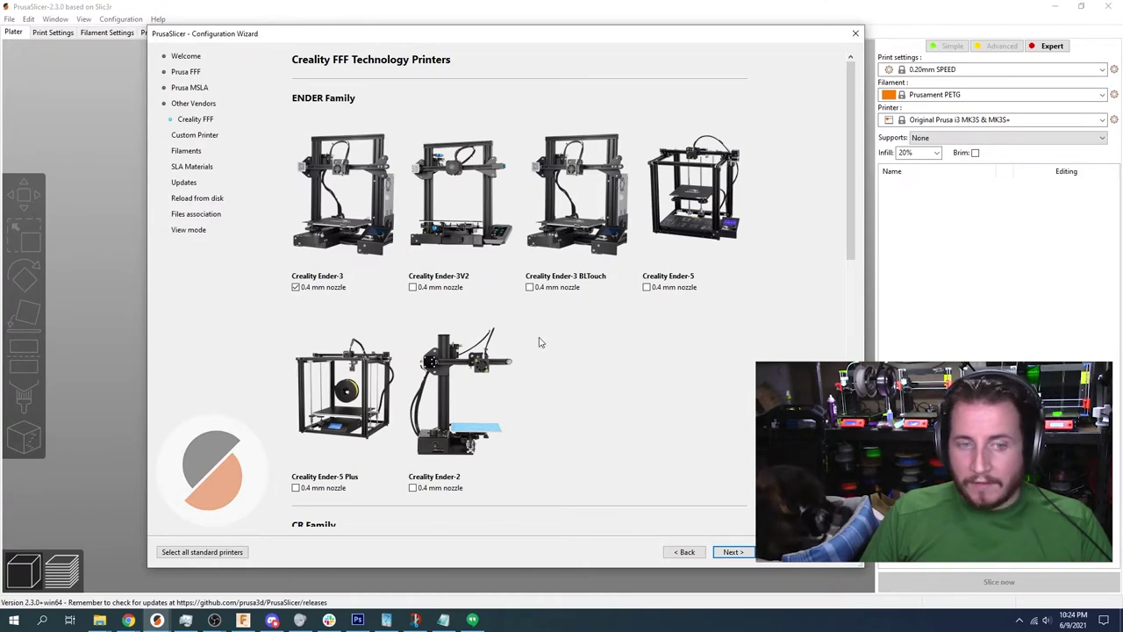
pyautogui.scroll(-3, 494, 278)
pyautogui.scroll(-12, 496, 278)
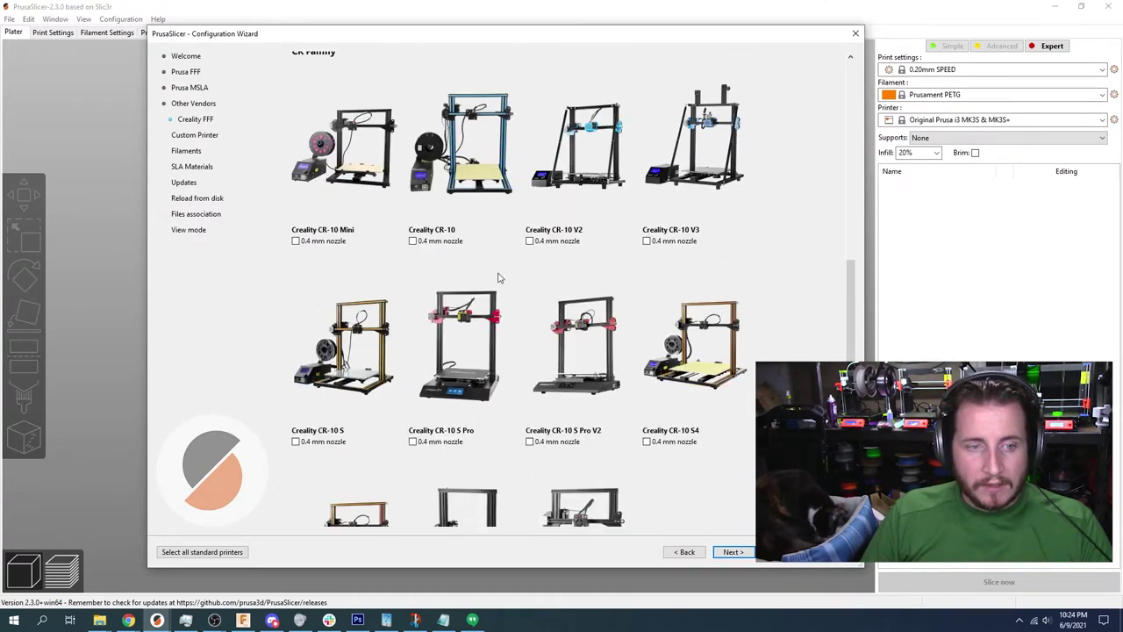
pyautogui.scroll(15, 502, 278)
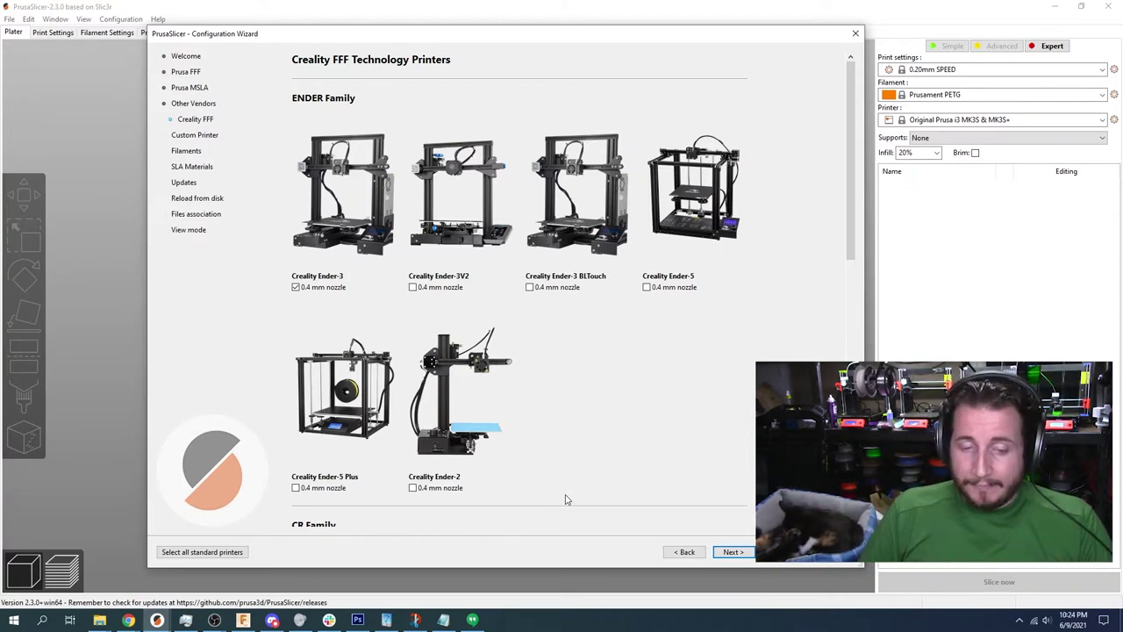
pyautogui.click(683, 551)
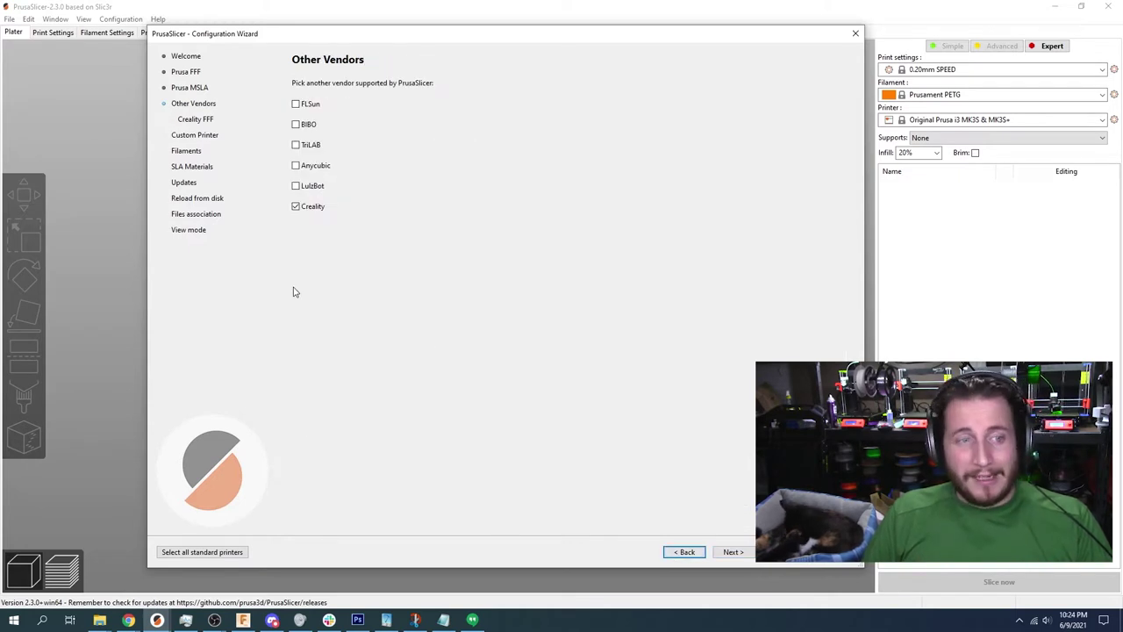
pyautogui.click(307, 208)
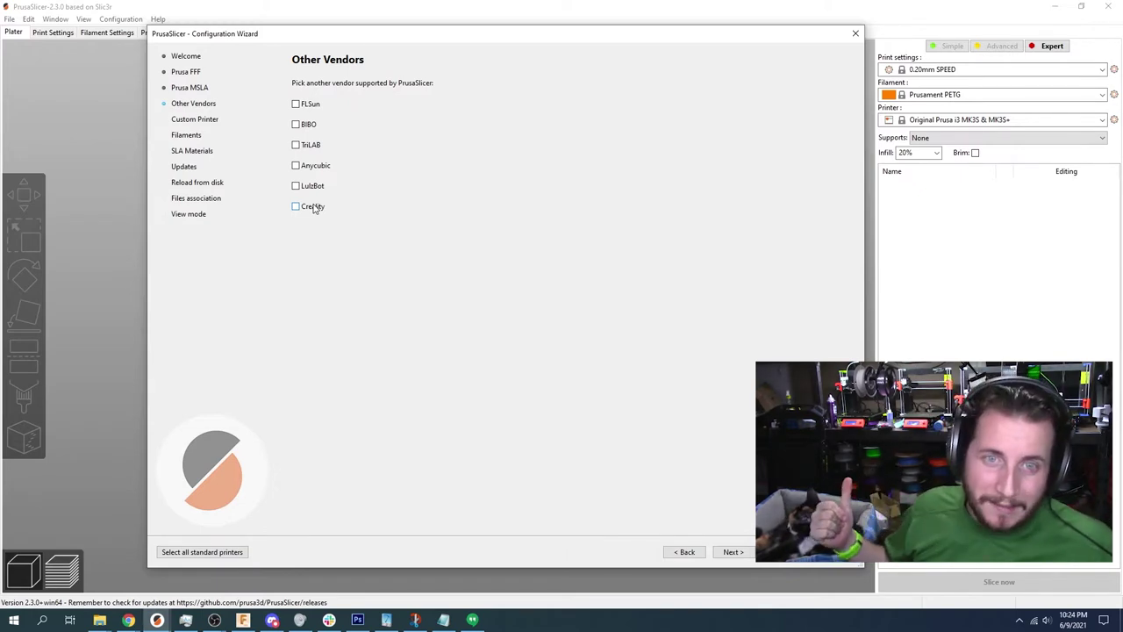
pyautogui.click(198, 120)
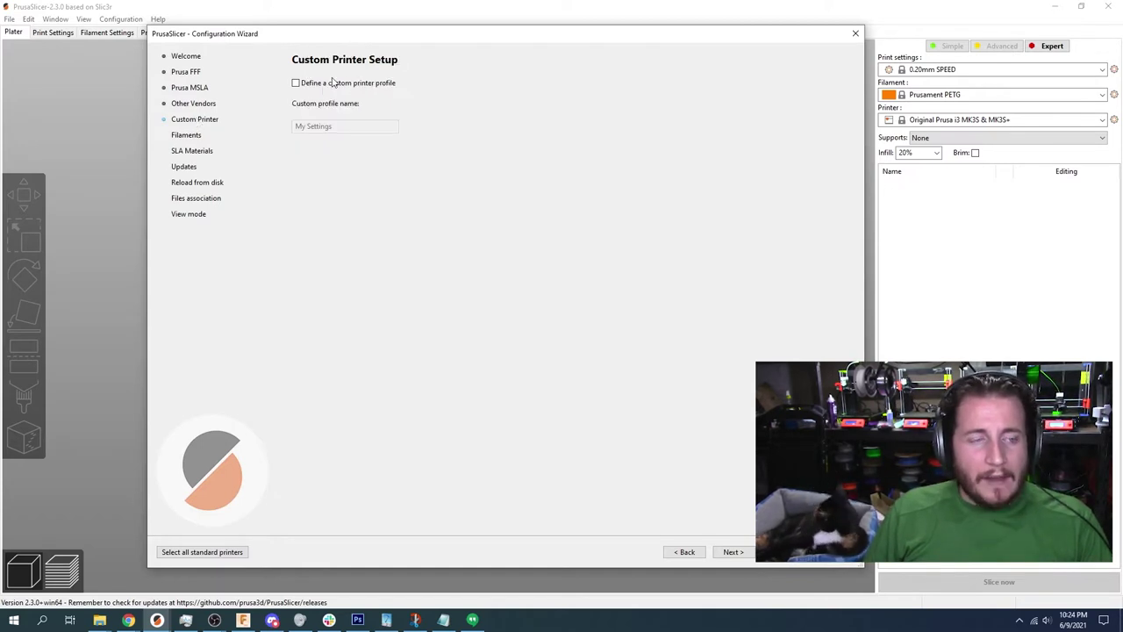
pyautogui.click(181, 137)
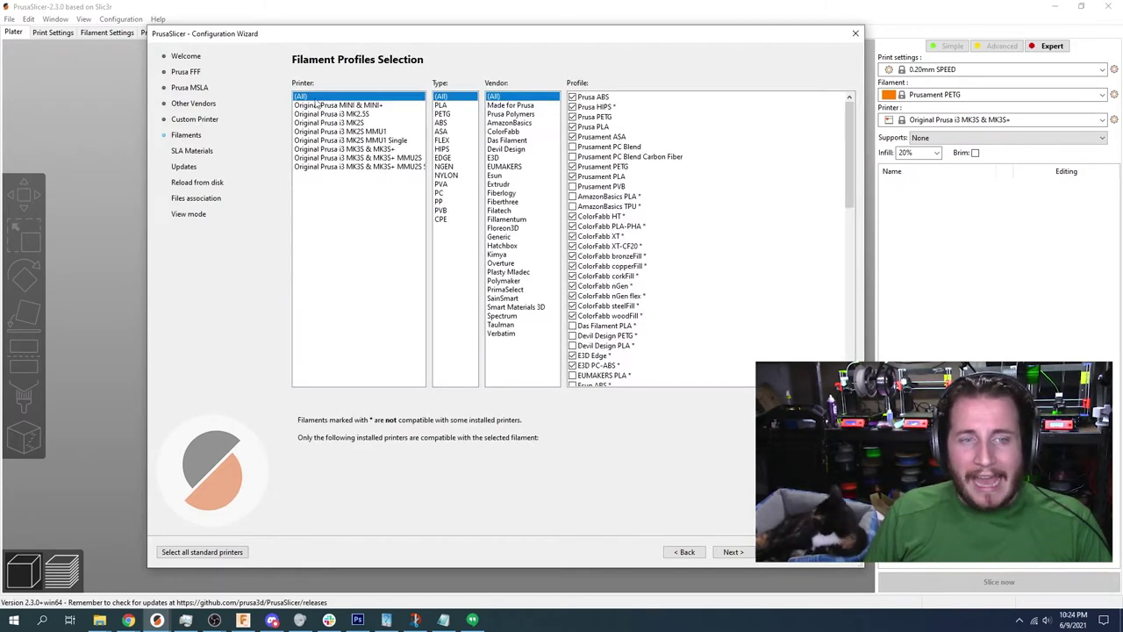
# - Scroll the filament profiles, then view the SLA Materials and automatic Updates pages
pyautogui.scroll(-6, 654, 290)
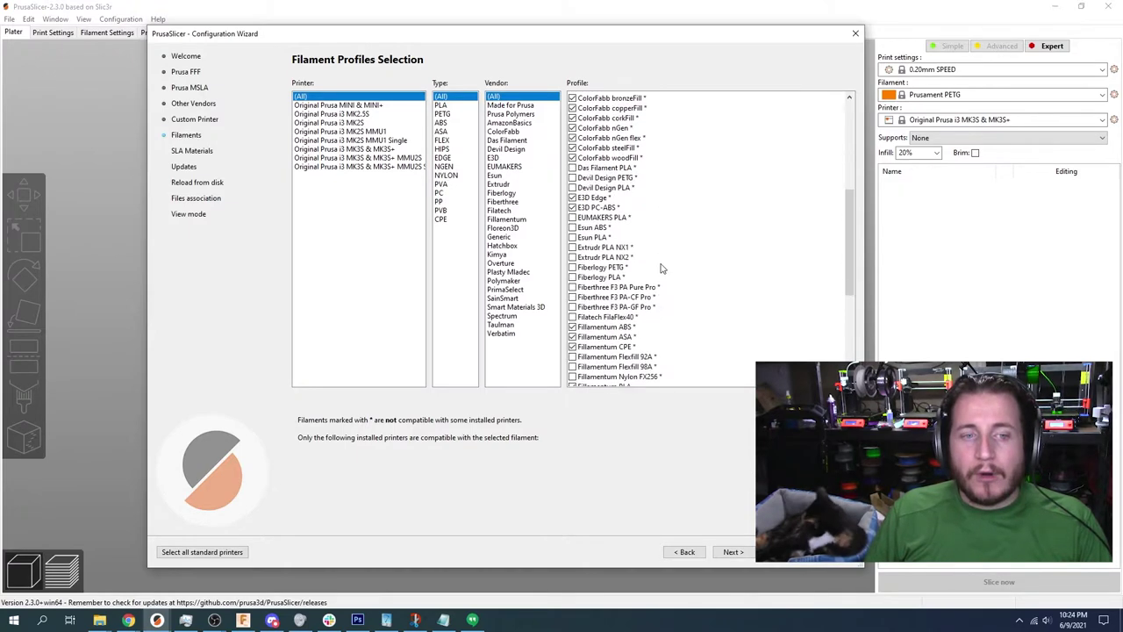
pyautogui.scroll(-9, 662, 270)
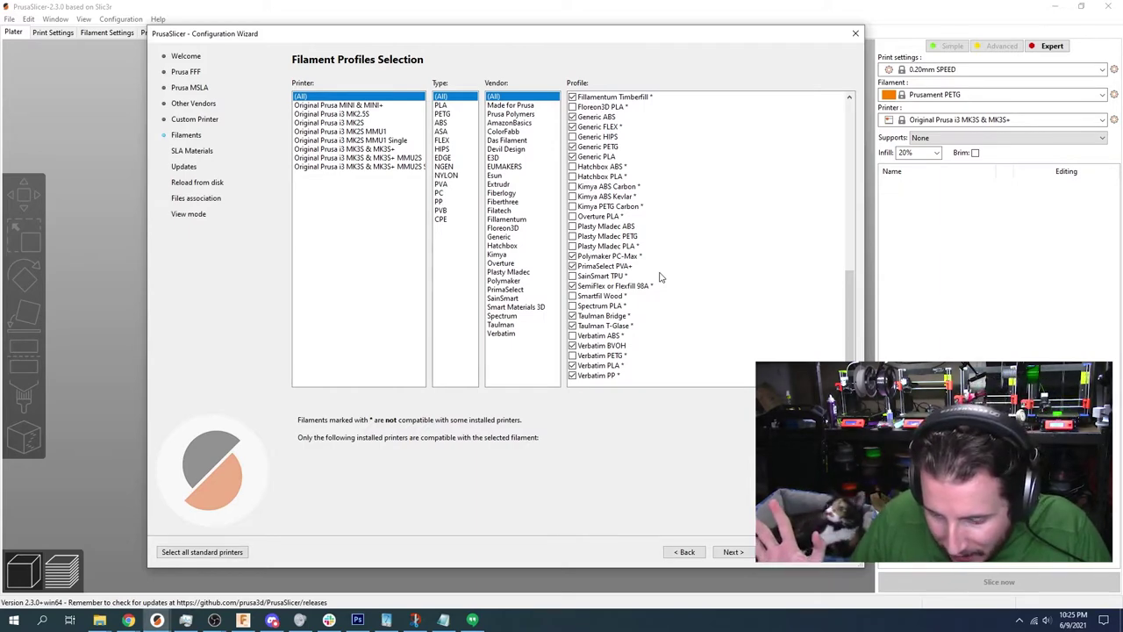
pyautogui.click(192, 151)
pyautogui.click(184, 167)
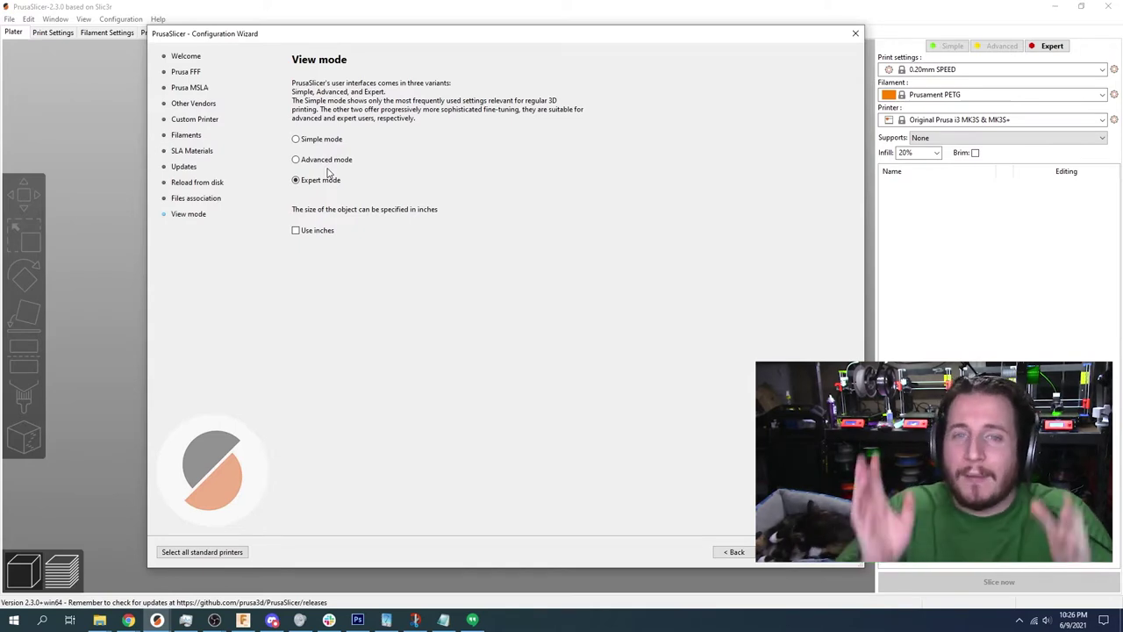
# - Close the wizard, open Print Settings and switch between Simple and Expert modes, ending in Simple
pyautogui.click(833, 553)
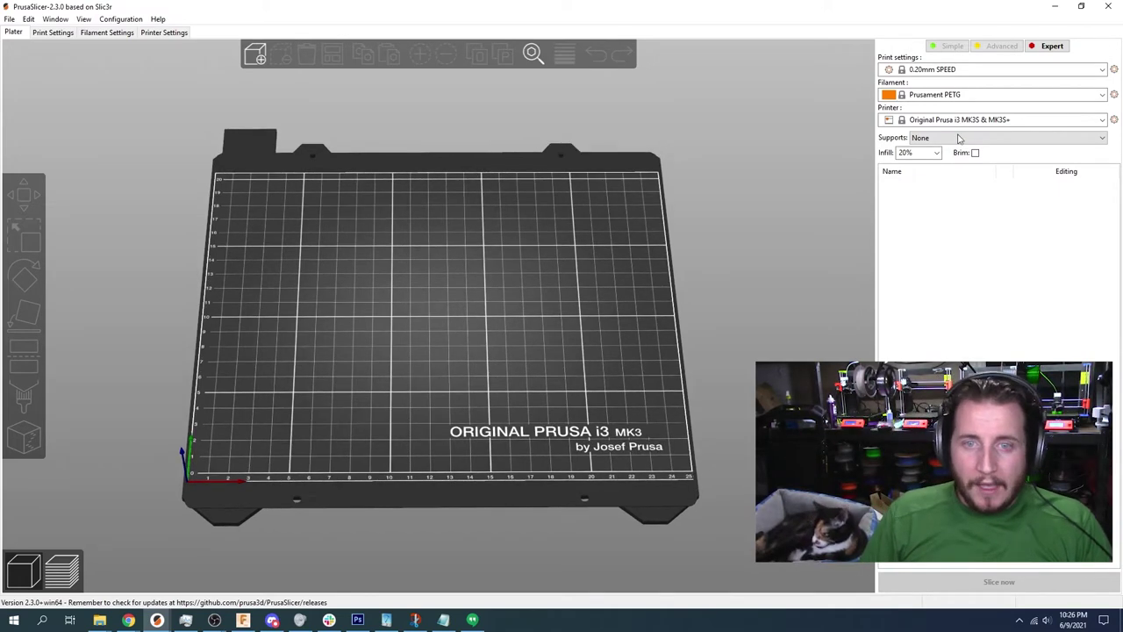
pyautogui.click(952, 45)
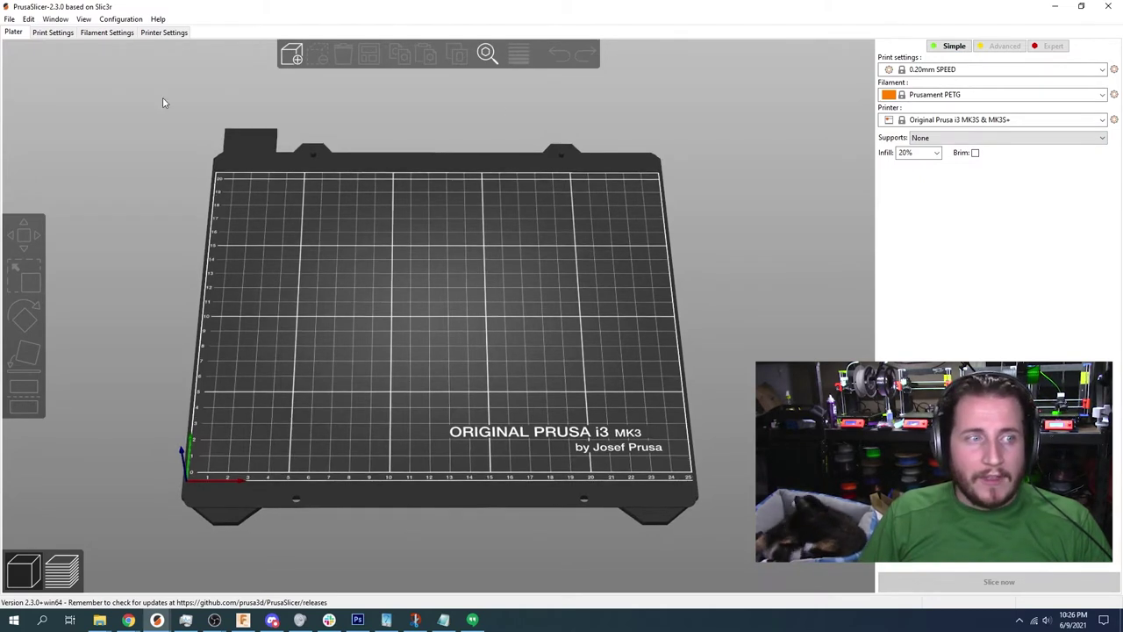
pyautogui.click(51, 33)
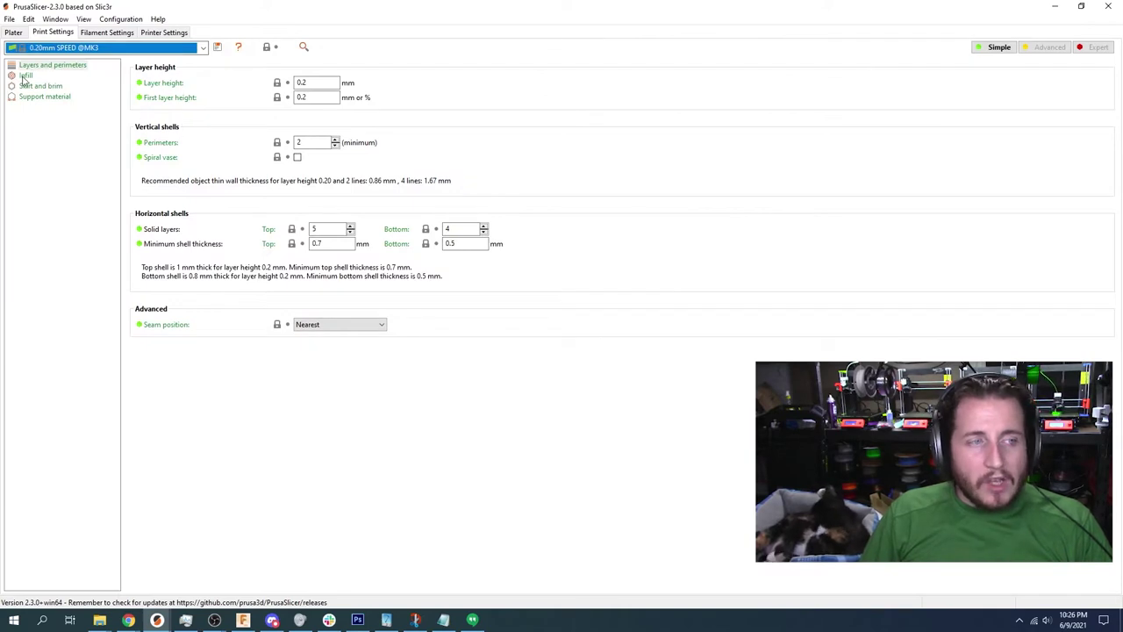
pyautogui.click(1093, 46)
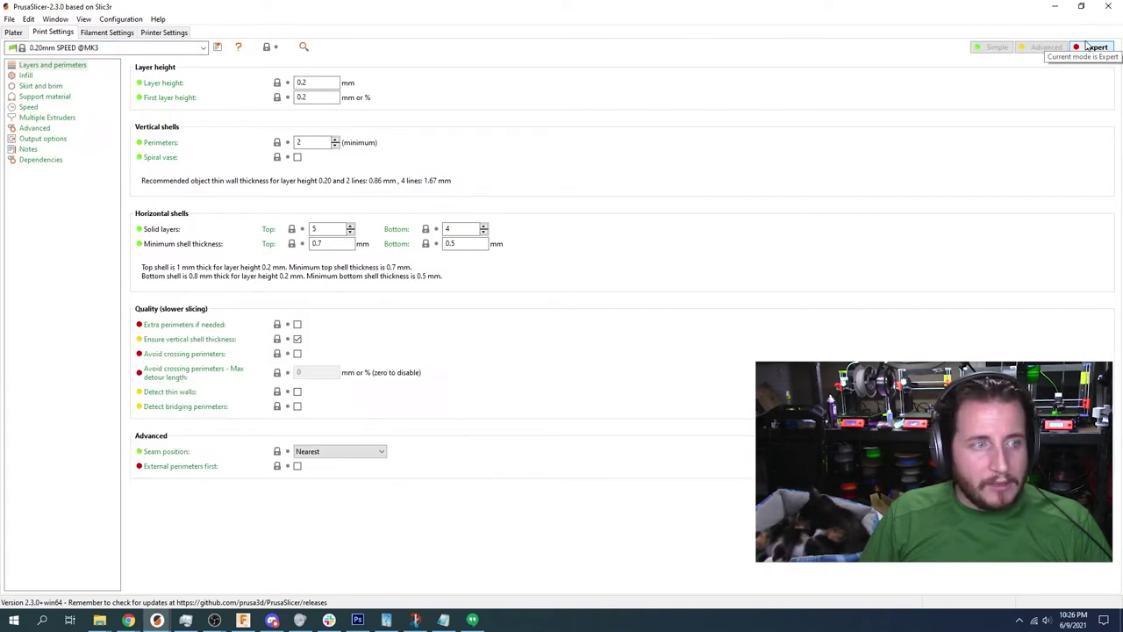
pyautogui.click(992, 50)
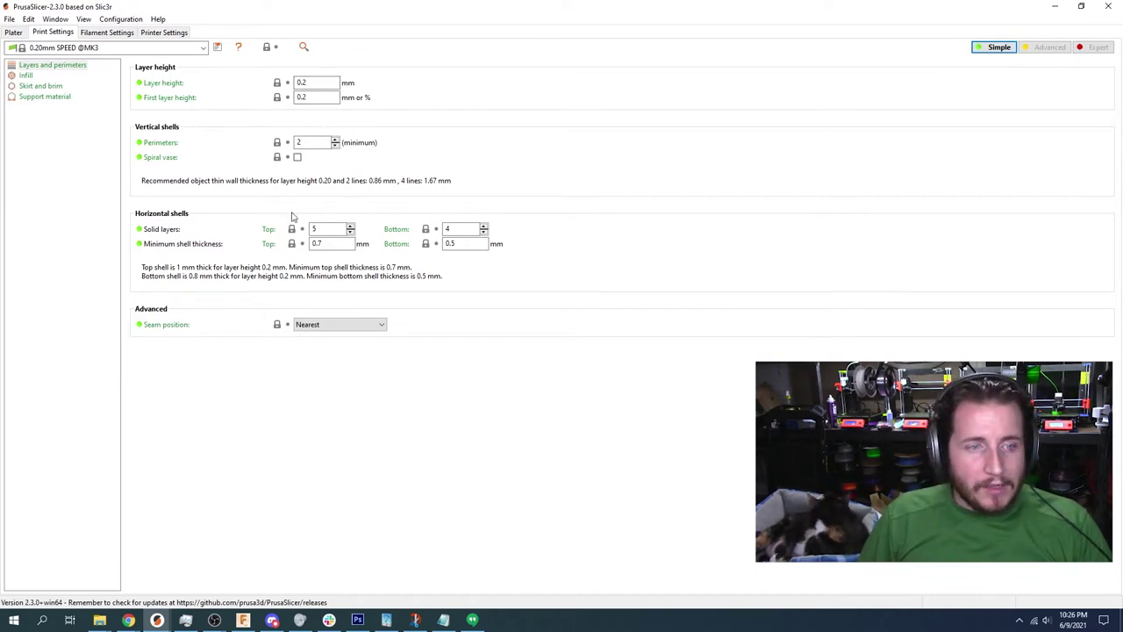
# - Check the Infill page's Top fill pattern choices unchanged, then view Skirt and brim and Support material
pyautogui.click(35, 77)
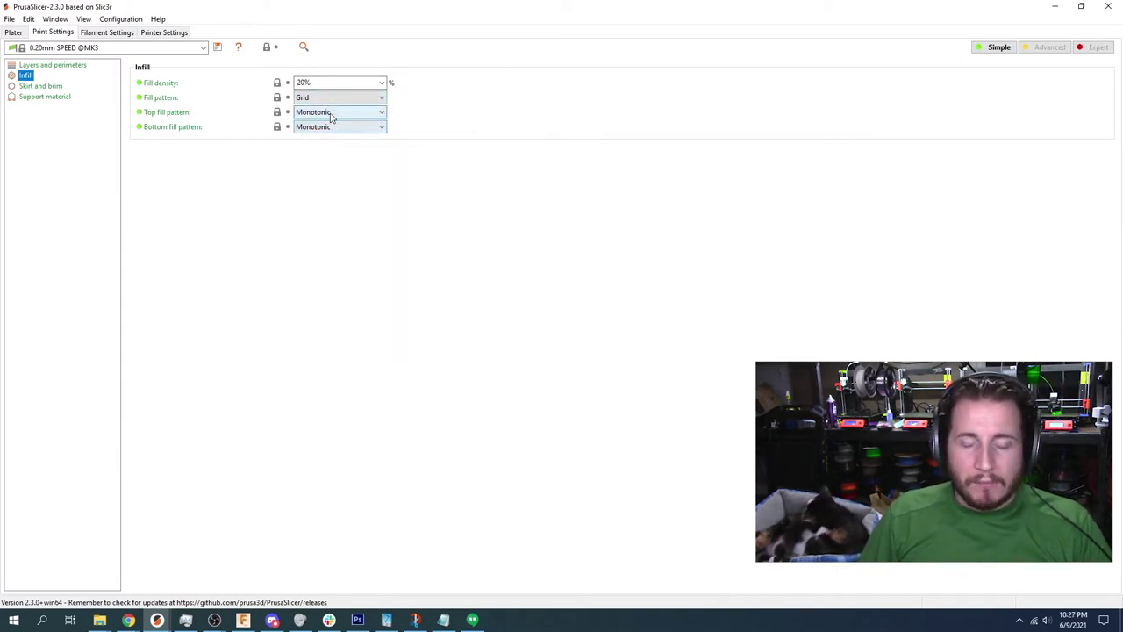
pyautogui.click(331, 113)
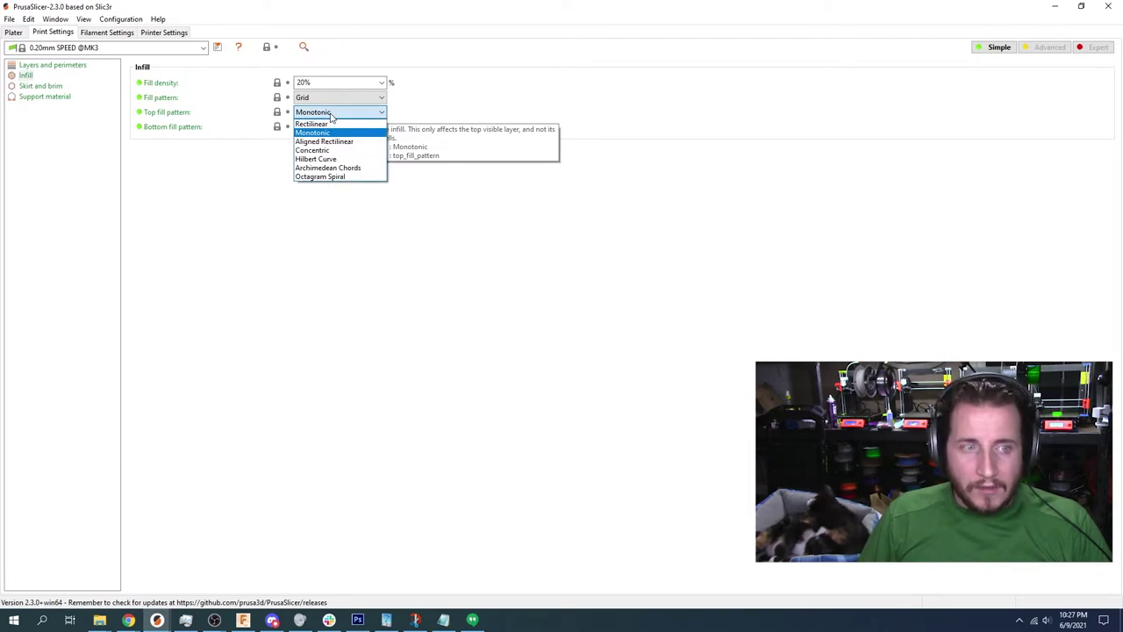
pyautogui.click(460, 116)
pyautogui.click(48, 88)
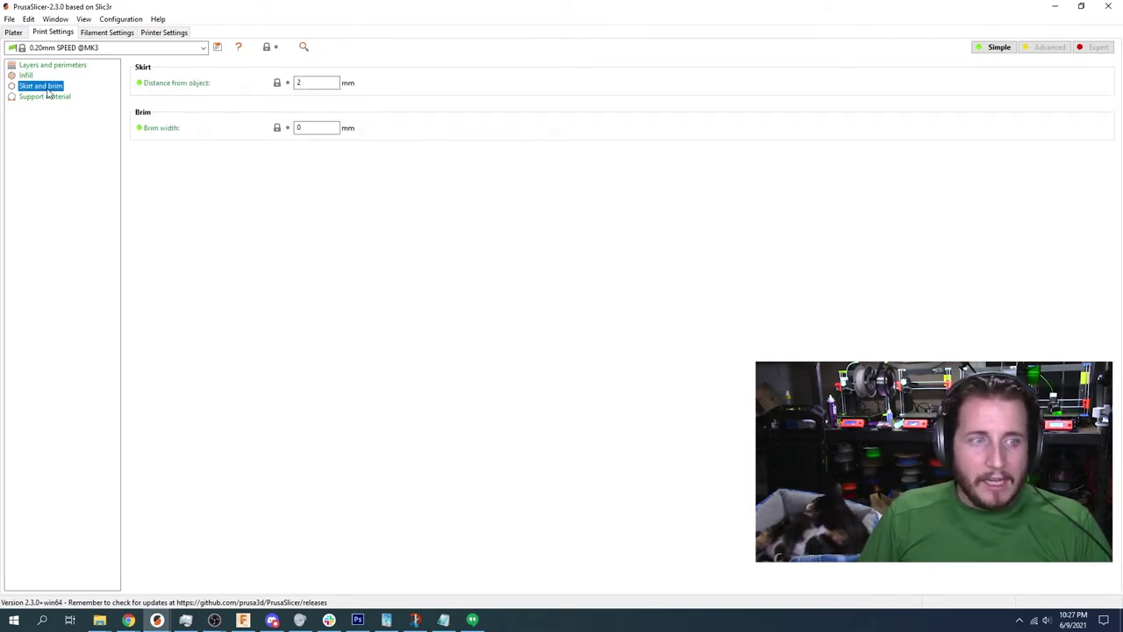
pyautogui.click(62, 100)
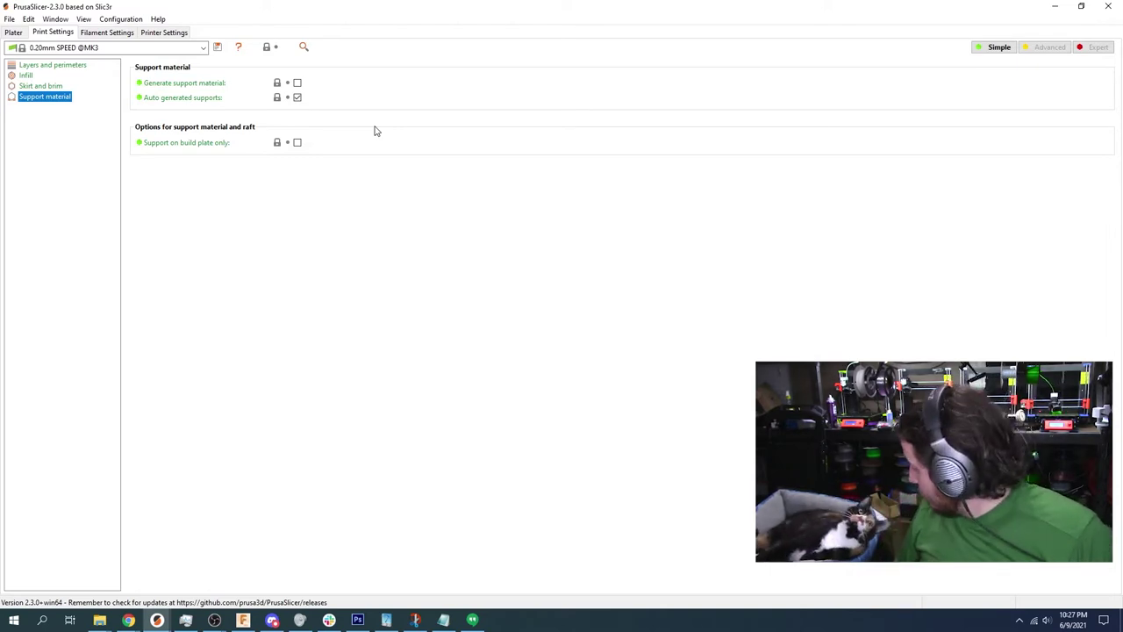
# - In the PETG filament settings, inspect Density, Cost and Spool weight, then view Cooling and Filament Overrides
pyautogui.click(107, 32)
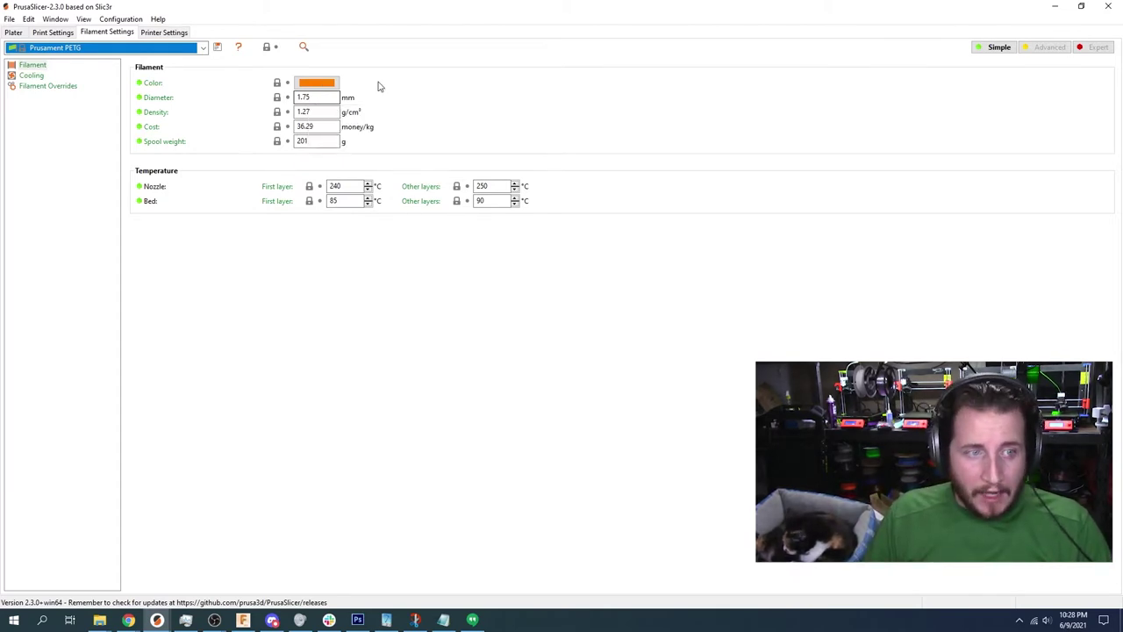
pyautogui.click(307, 112)
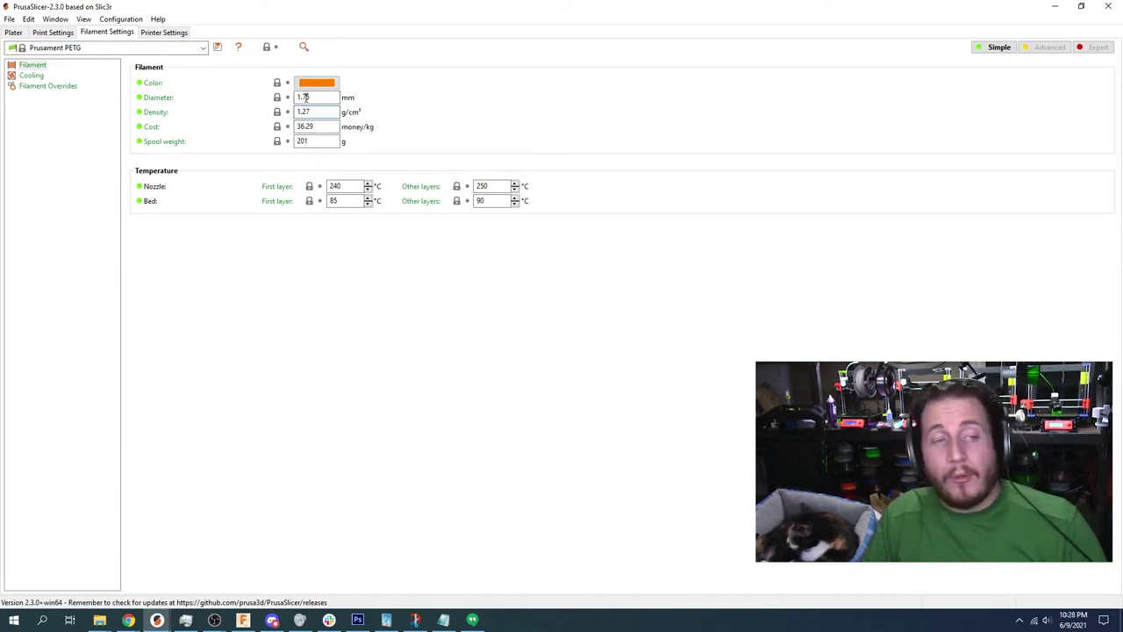
pyautogui.click(320, 125)
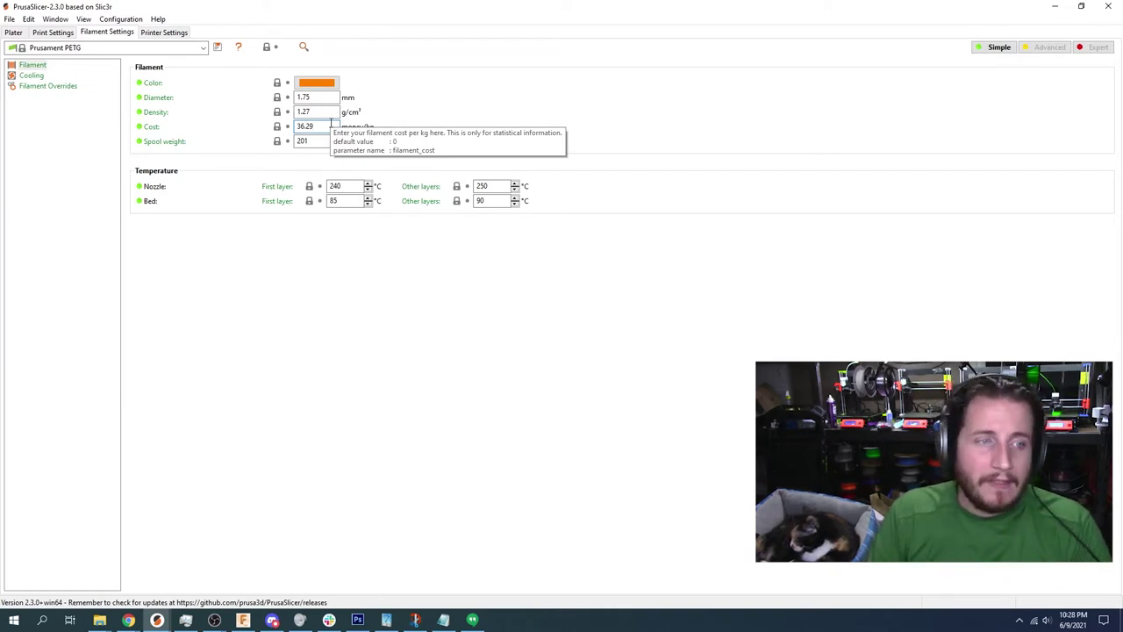
pyautogui.click(327, 140)
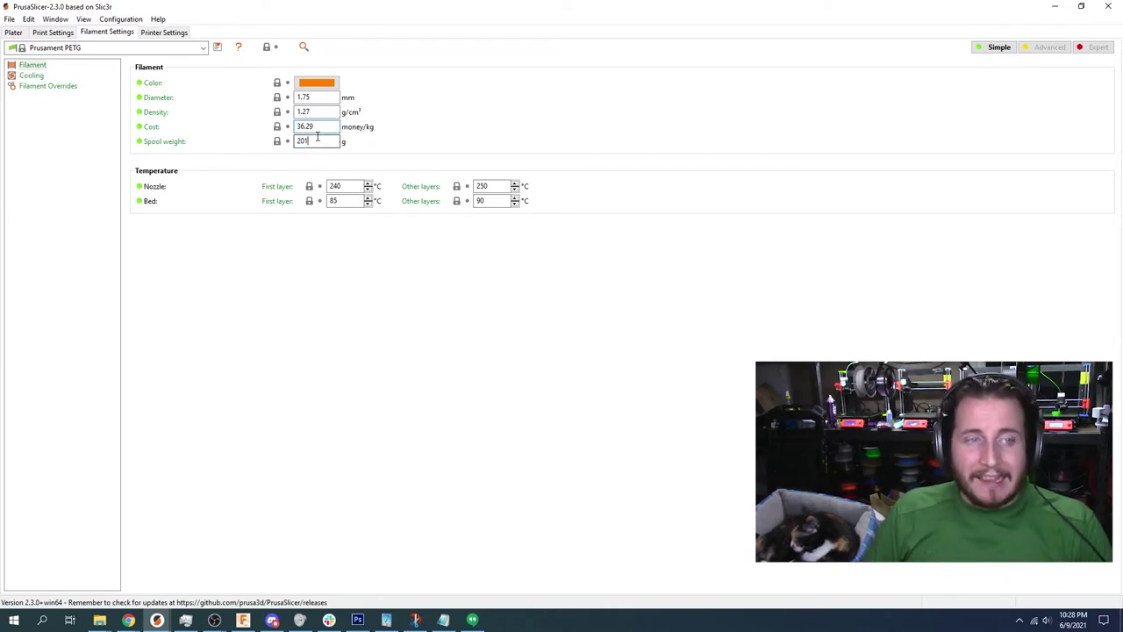
pyautogui.click(29, 78)
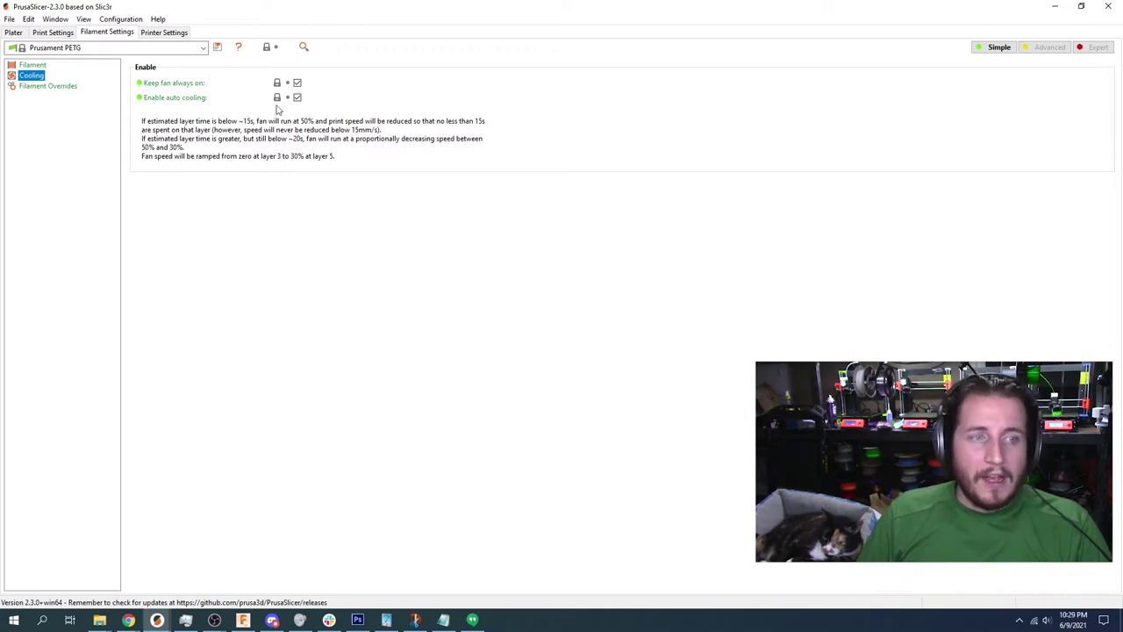
pyautogui.click(46, 85)
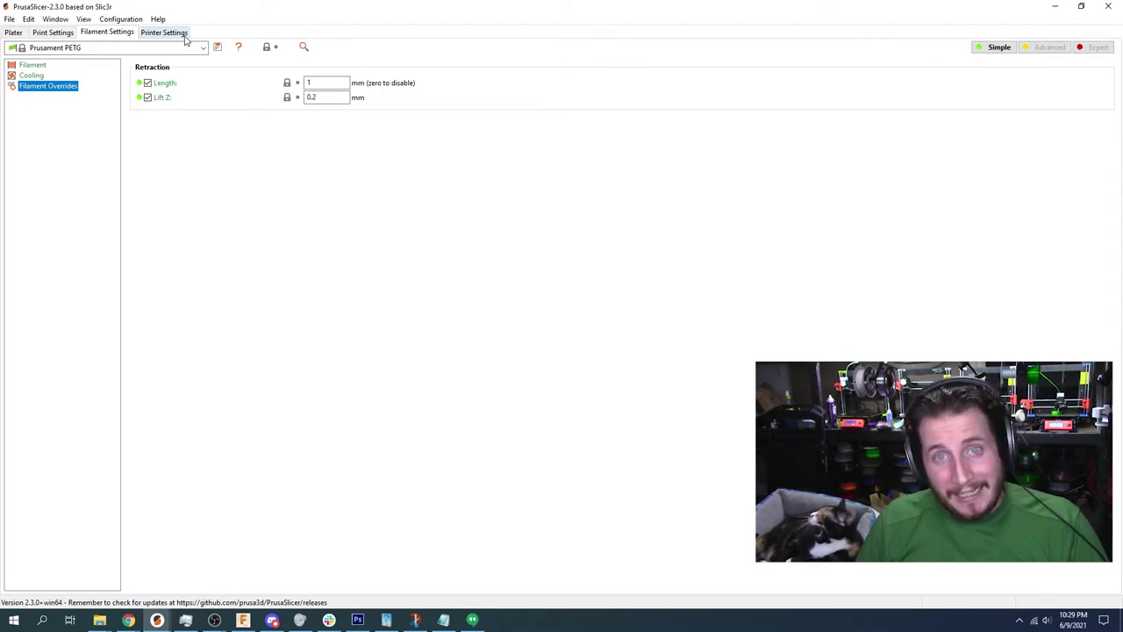
# - Browse the Printer Settings Extruder 1, Dependencies and General pages, then return to the Plater
pyautogui.click(180, 33)
pyautogui.click(45, 78)
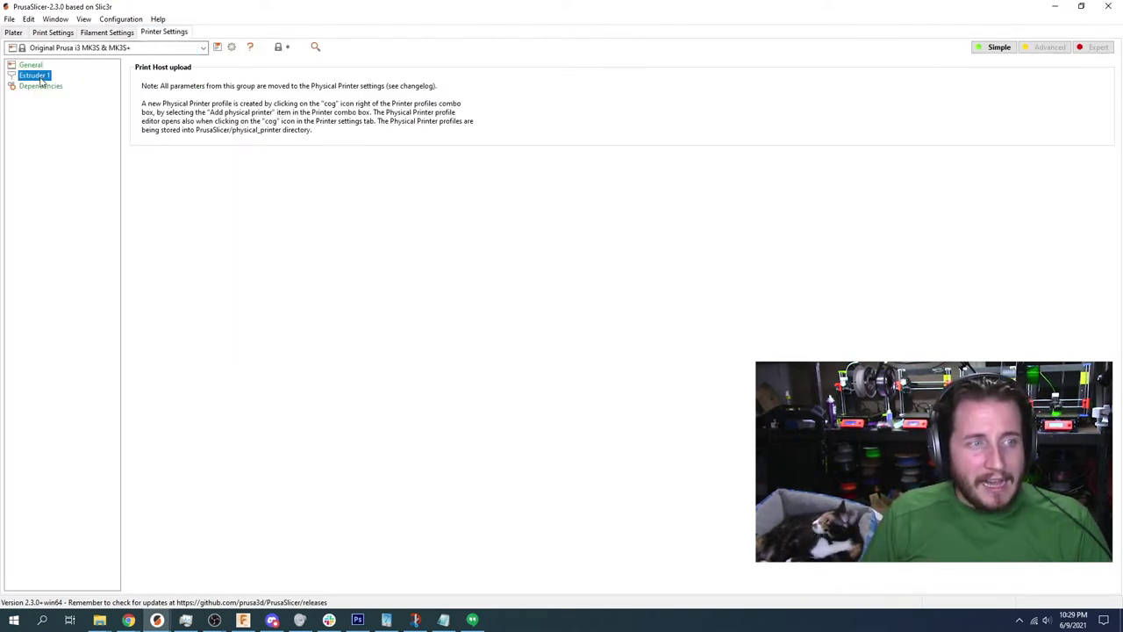
pyautogui.click(40, 87)
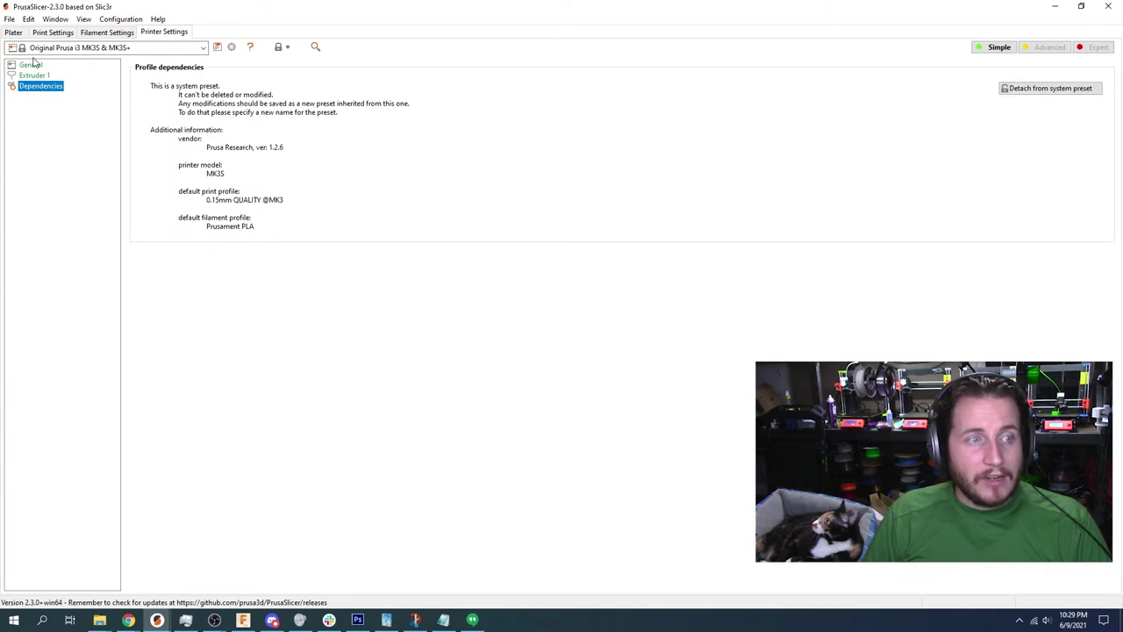
pyautogui.click(33, 65)
pyautogui.click(17, 33)
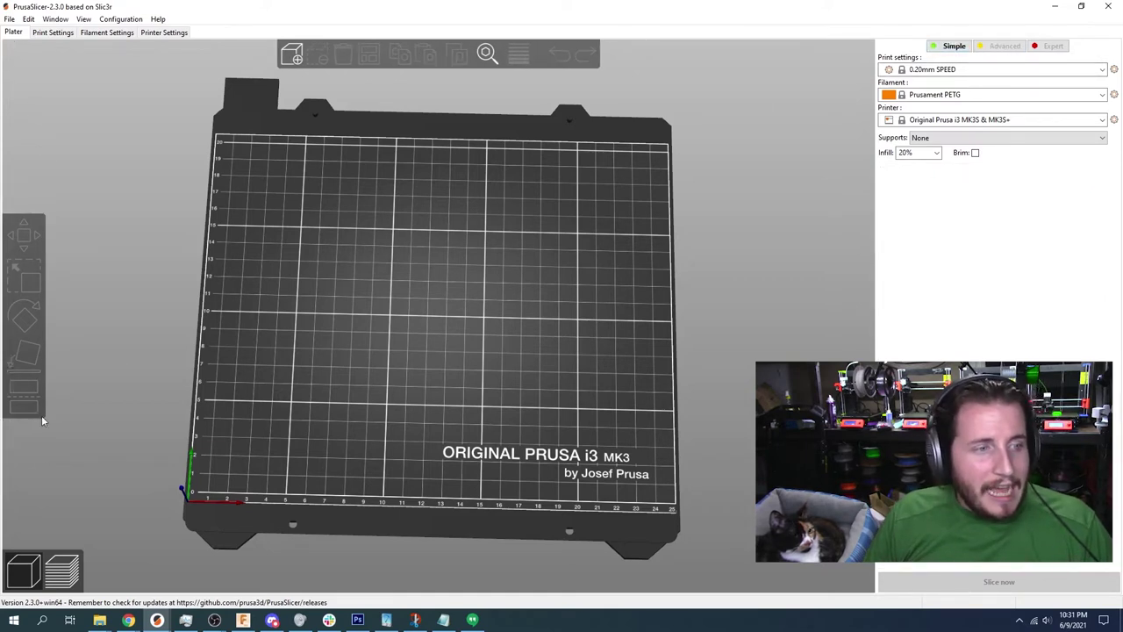
# - Switch back and forth between Simple and Advanced mode several times, finishing in Advanced
pyautogui.click(1000, 46)
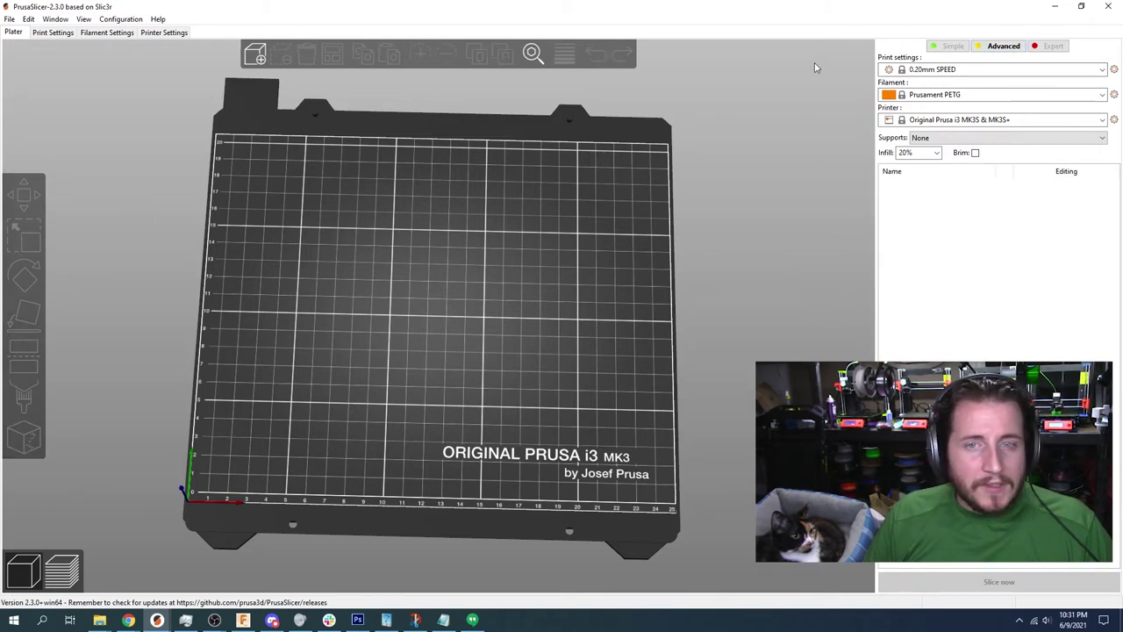
pyautogui.click(951, 46)
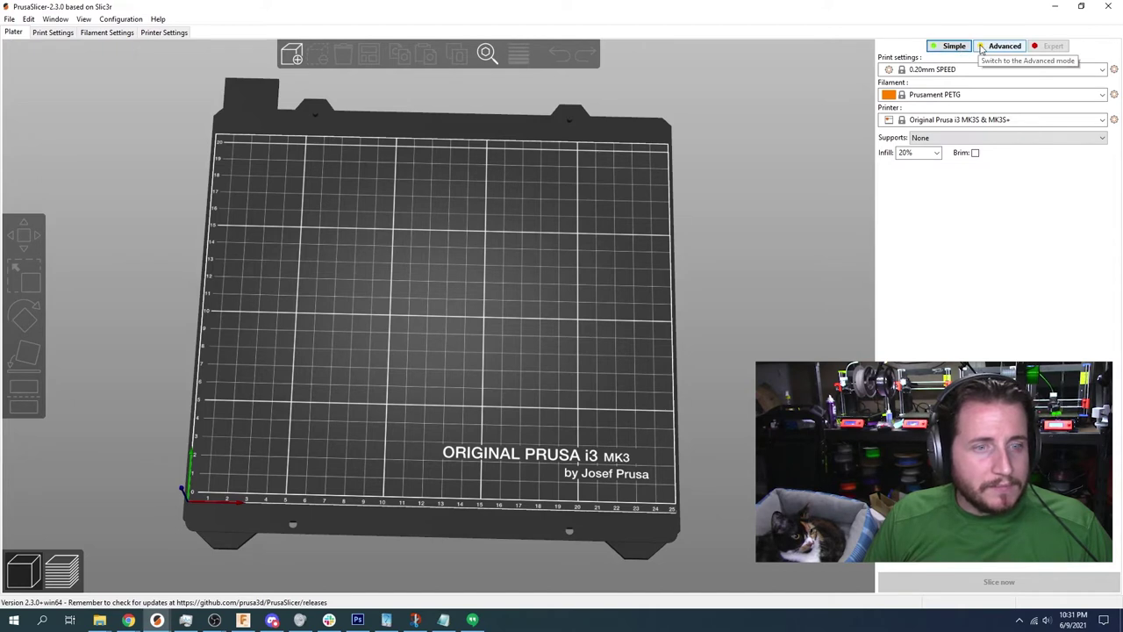
pyautogui.click(981, 48)
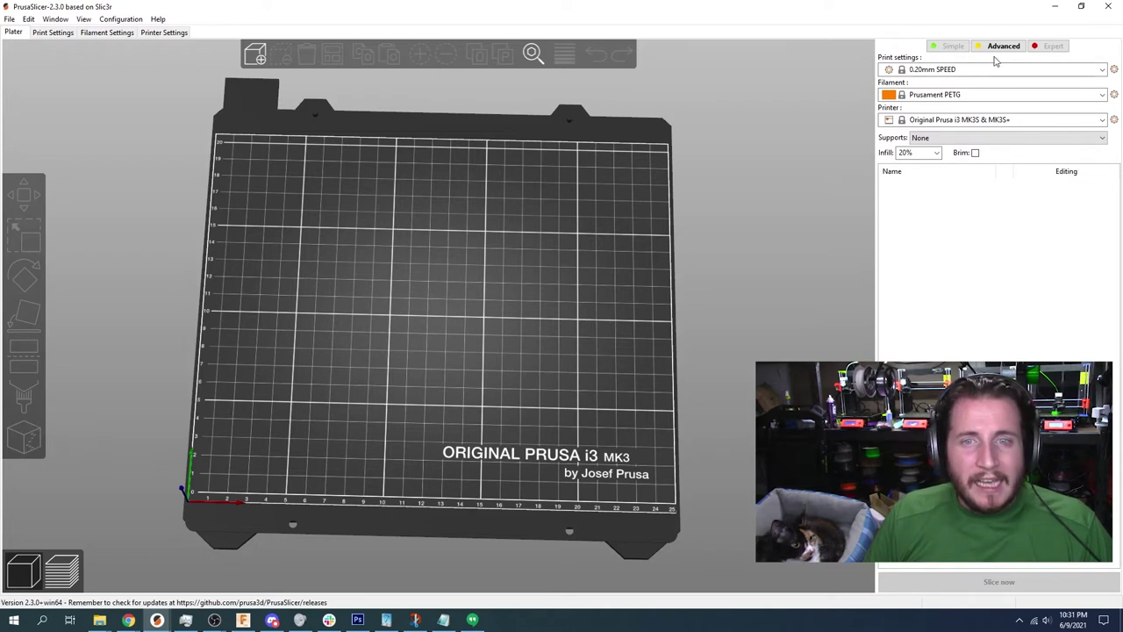
pyautogui.click(958, 48)
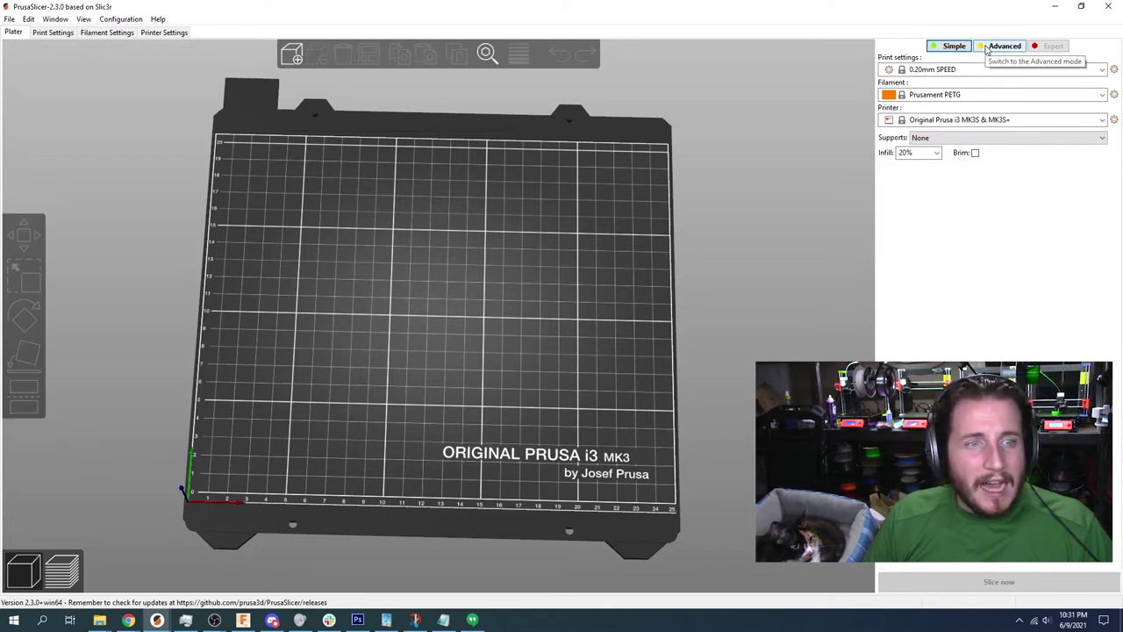
pyautogui.click(992, 47)
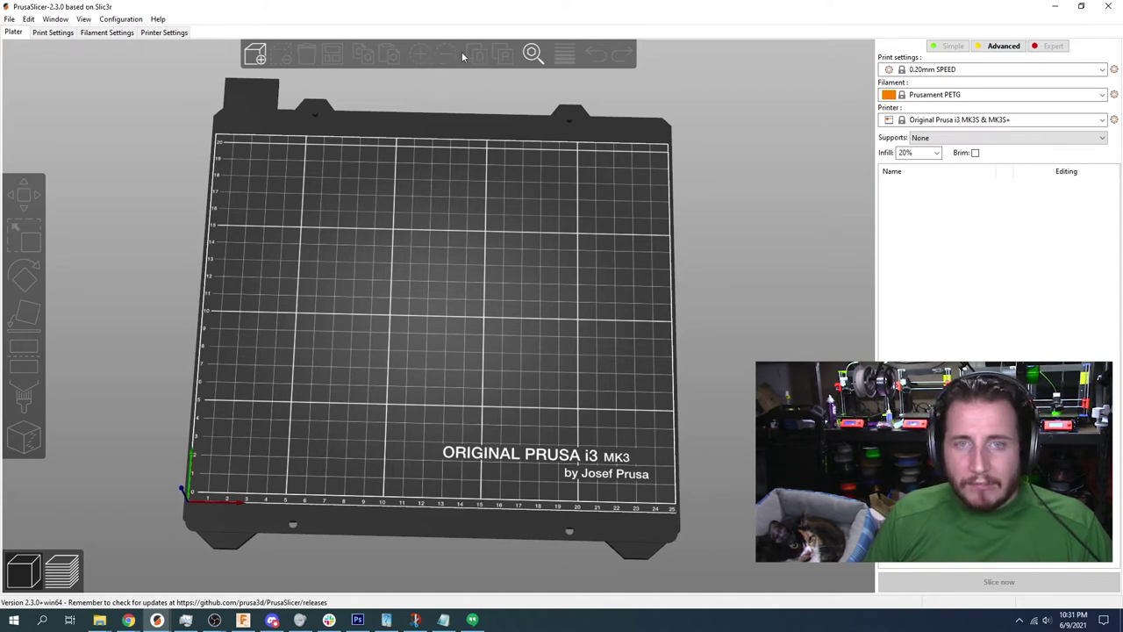
pyautogui.click(941, 47)
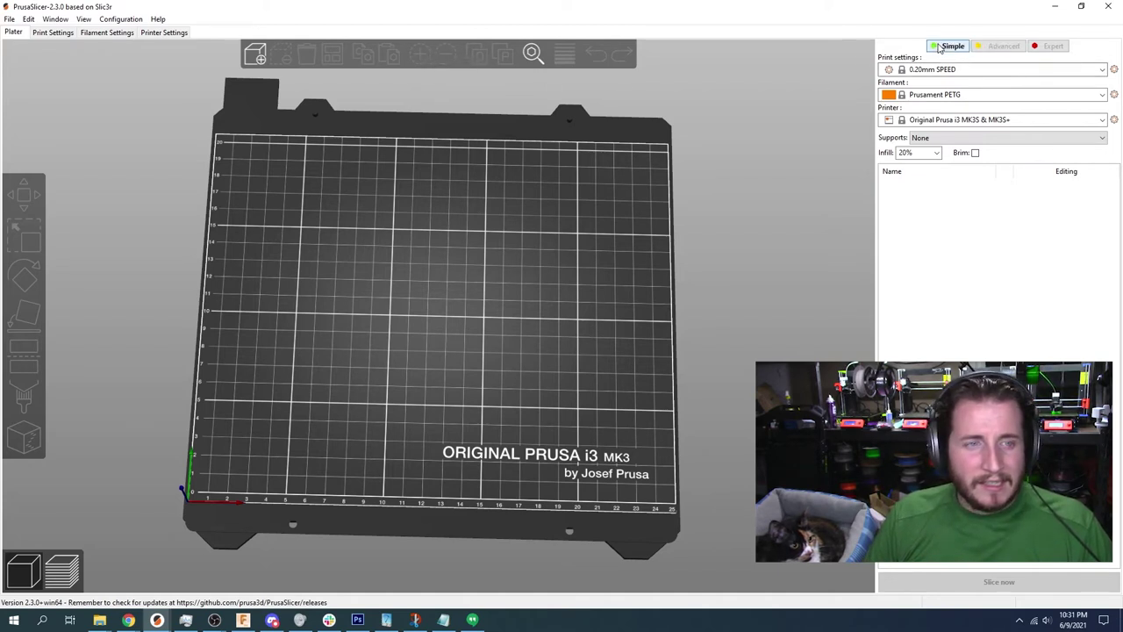
pyautogui.click(1003, 46)
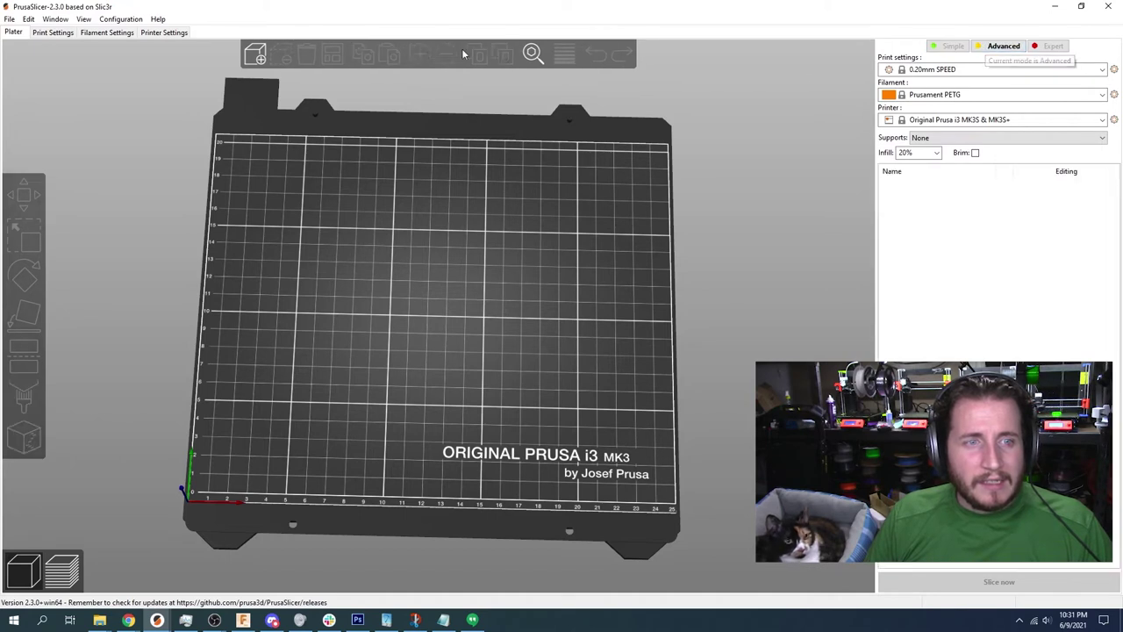
pyautogui.click(946, 46)
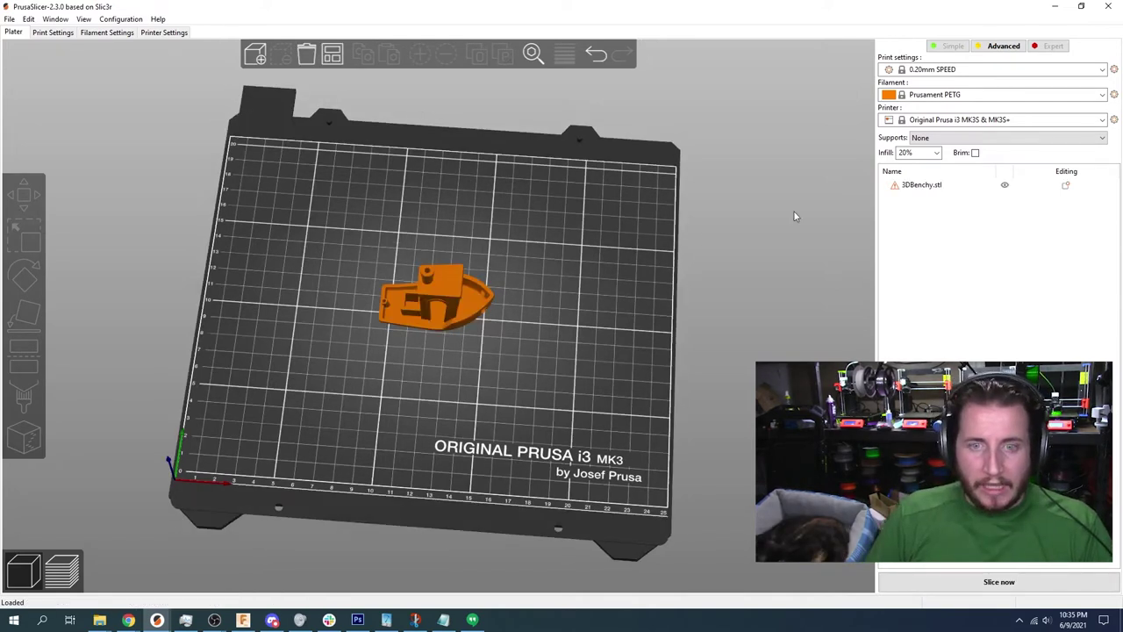
# - Fix the 3DBenchy mesh errors through Netfabb from its warning icon and accept the success message
pyautogui.click(897, 192)
pyautogui.rightClick(896, 192)
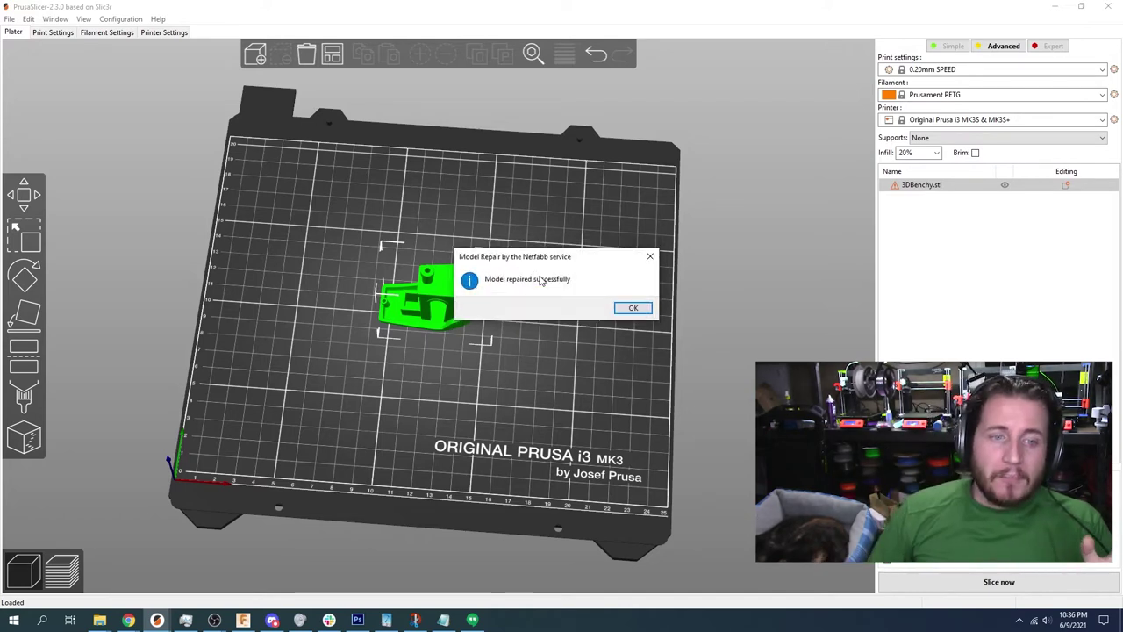
pyautogui.click(627, 307)
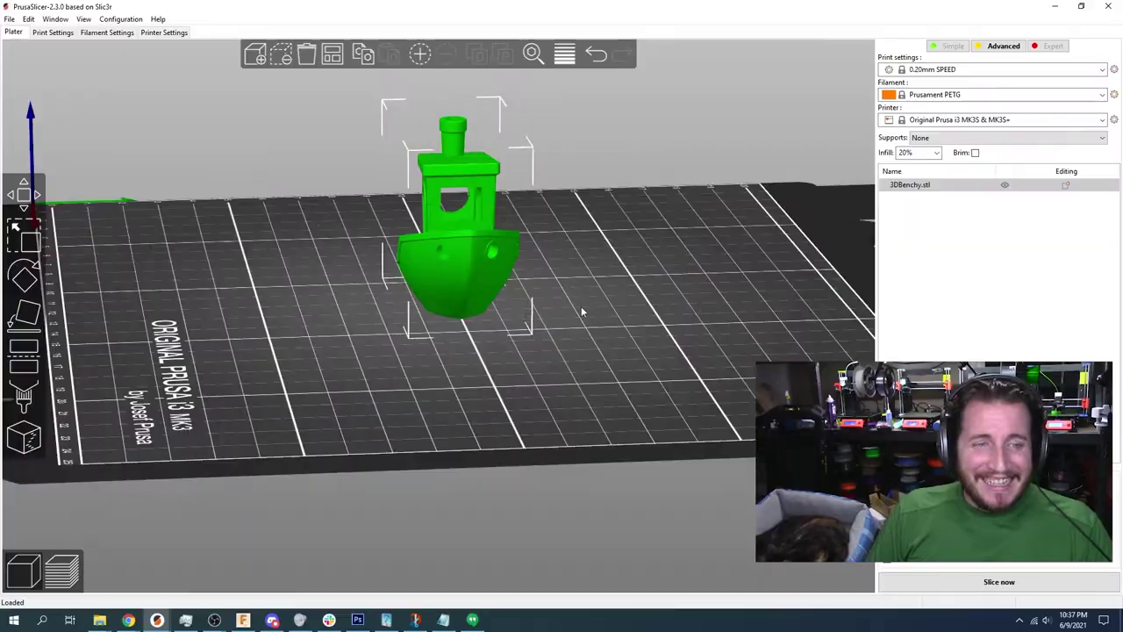
pyautogui.moveTo(581, 310); pyautogui.dragTo(469, 216)
pyautogui.scroll(5, 358, 263)
pyautogui.scroll(-5, 265, 235)
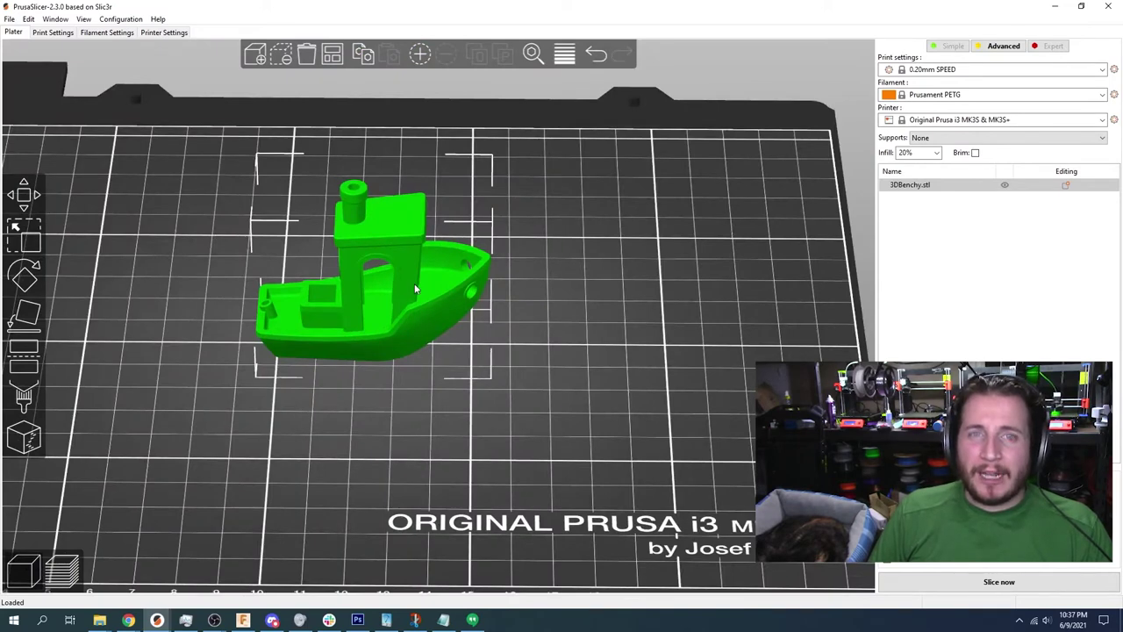
pyautogui.scroll(-5, 414, 287)
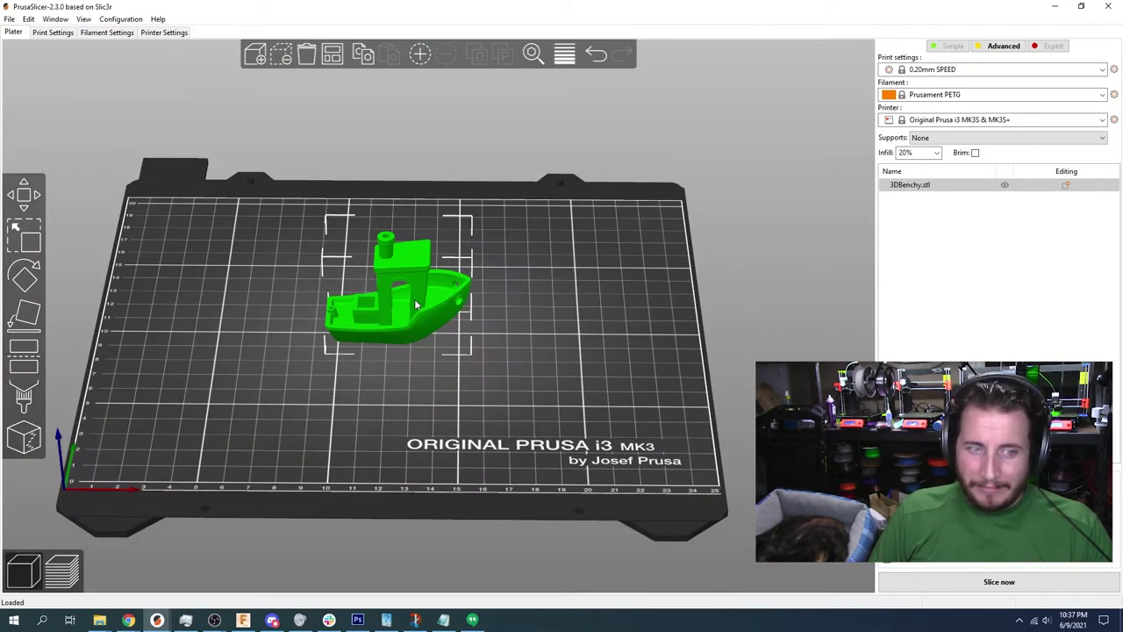
pyautogui.moveTo(416, 304); pyautogui.dragTo(546, 303)
pyautogui.scroll(3, 545, 303)
pyautogui.moveTo(272, 425); pyautogui.dragTo(441, 405)
pyautogui.moveTo(456, 231); pyautogui.dragTo(367, 328)
pyautogui.moveTo(403, 477); pyautogui.dragTo(366, 390)
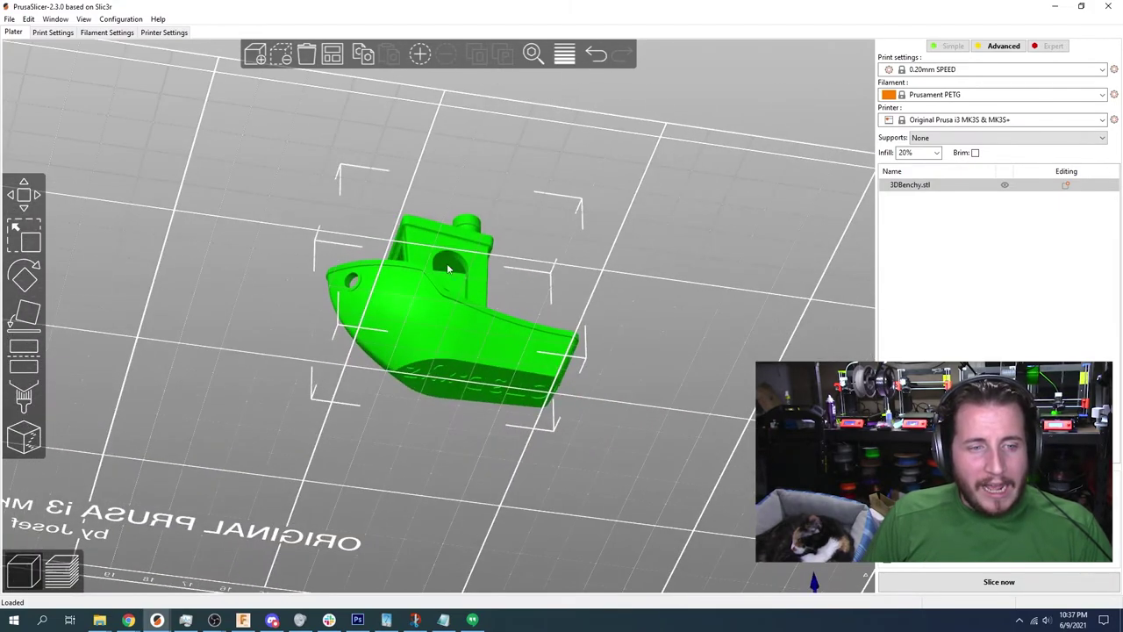
pyautogui.moveTo(220, 384); pyautogui.dragTo(302, 445)
pyautogui.scroll(5, 302, 446)
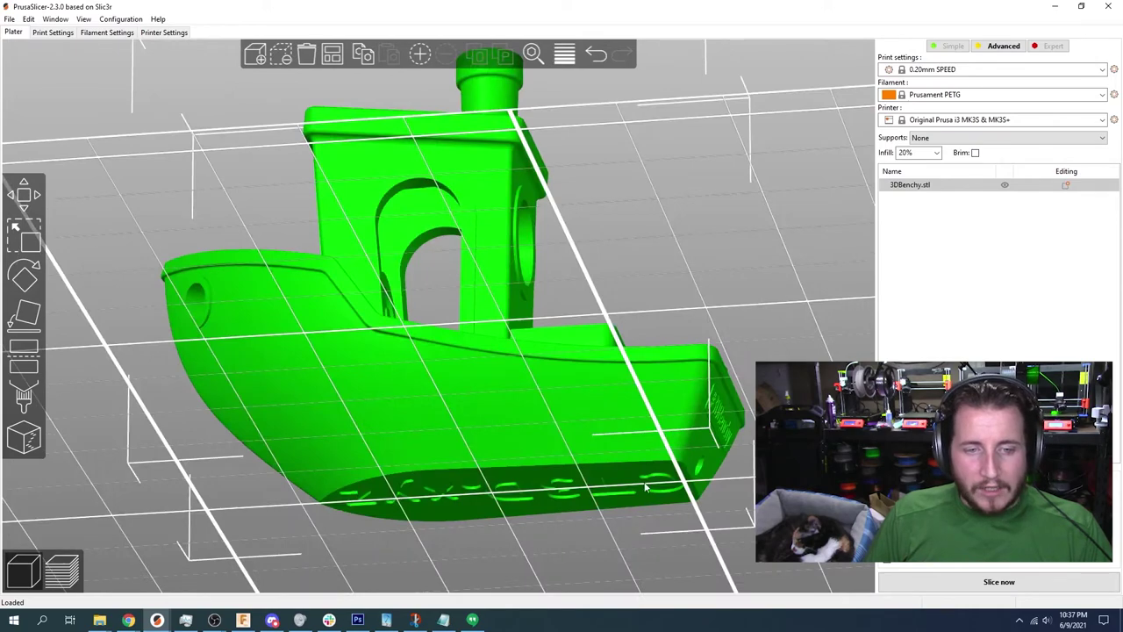
pyautogui.moveTo(664, 487); pyautogui.dragTo(727, 460)
pyautogui.scroll(5, 601, 357)
pyautogui.moveTo(602, 357); pyautogui.dragTo(415, 407)
pyautogui.moveTo(373, 451); pyautogui.dragTo(664, 442)
pyautogui.scroll(8, 672, 460)
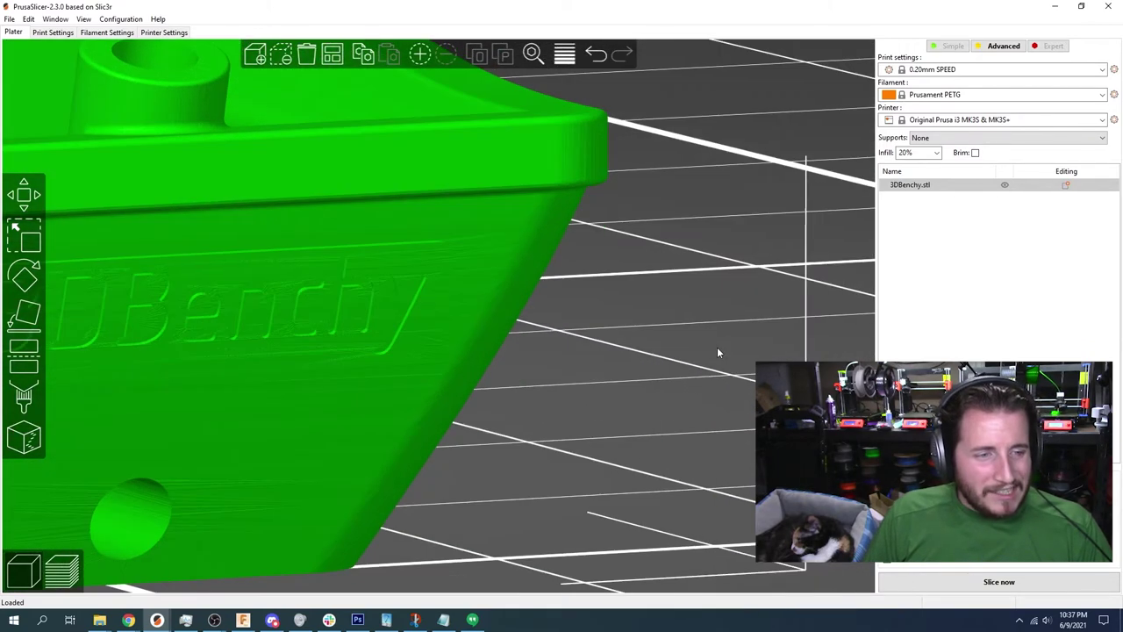
pyautogui.moveTo(717, 351); pyautogui.dragTo(747, 389)
pyautogui.scroll(6, 742, 422)
pyautogui.moveTo(742, 434); pyautogui.dragTo(687, 371)
pyautogui.scroll(-8, 356, 542)
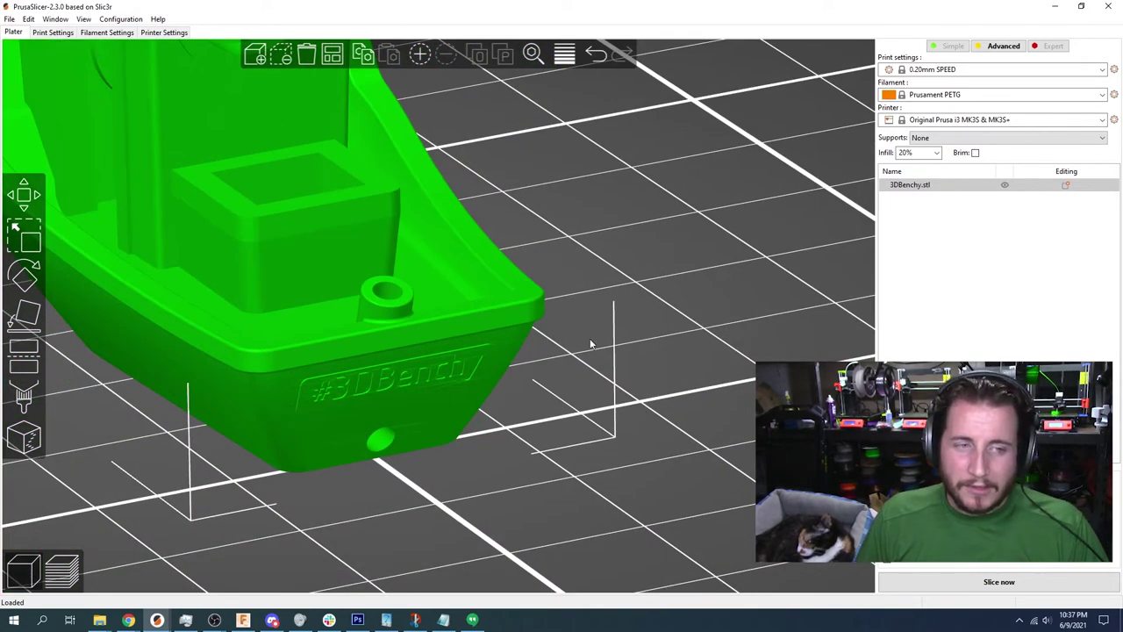
pyautogui.moveTo(590, 344); pyautogui.dragTo(602, 448)
pyautogui.scroll(-3, 621, 327)
pyautogui.scroll(5, 497, 218)
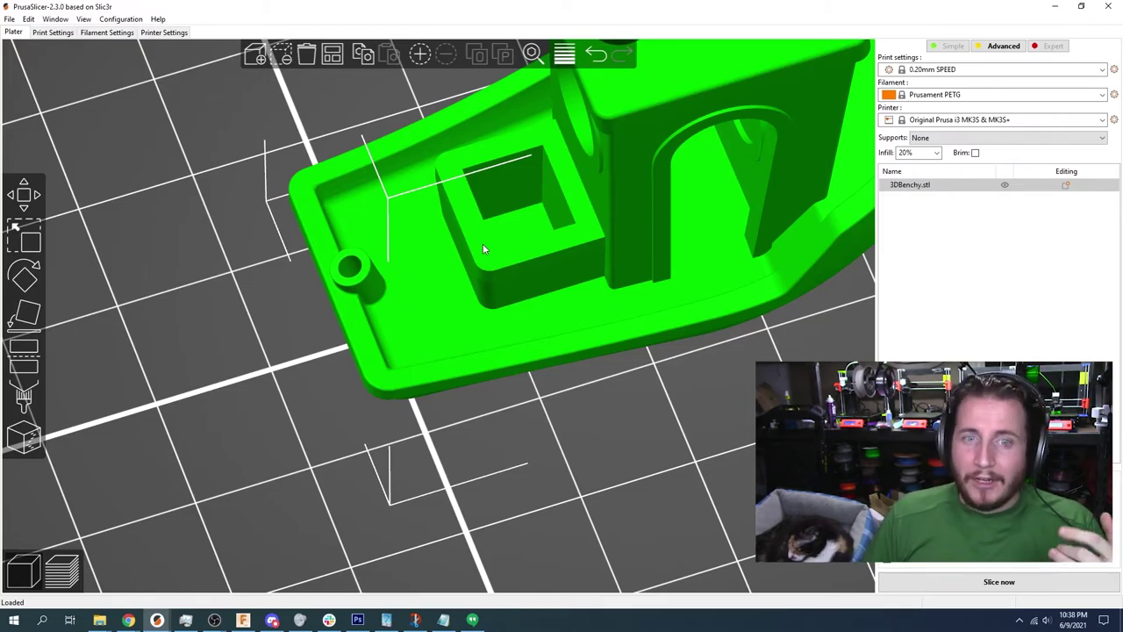
pyautogui.scroll(-5, 483, 243)
pyautogui.scroll(4, 376, 371)
pyautogui.moveTo(308, 386); pyautogui.dragTo(378, 379)
pyautogui.scroll(-6, 373, 374)
pyautogui.moveTo(378, 379); pyautogui.dragTo(326, 358, button='right')
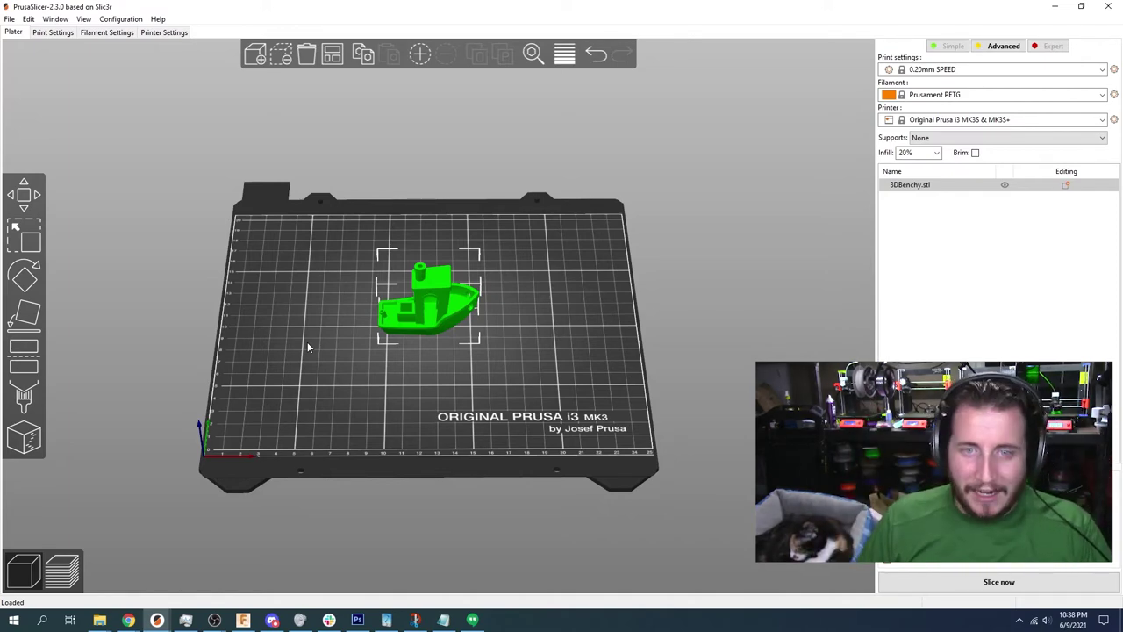
# - Zoom to the Benchy and the whole bed, then browse the Layers, Infill, Skirt and Support pages
pyautogui.press('z')
pyautogui.press('b')
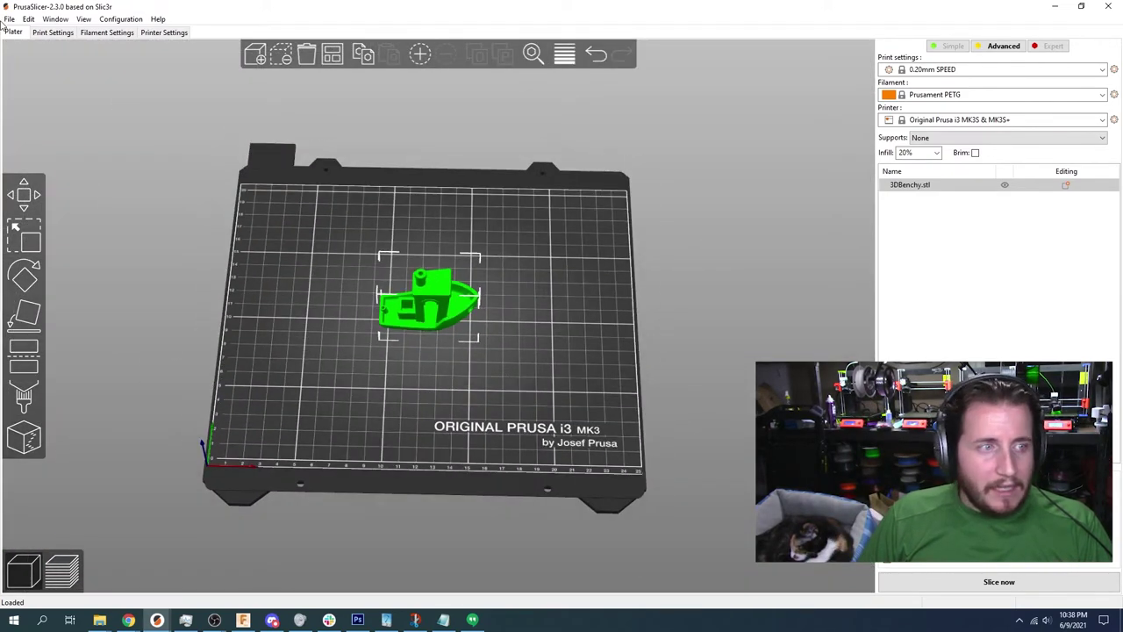
pyautogui.click(51, 32)
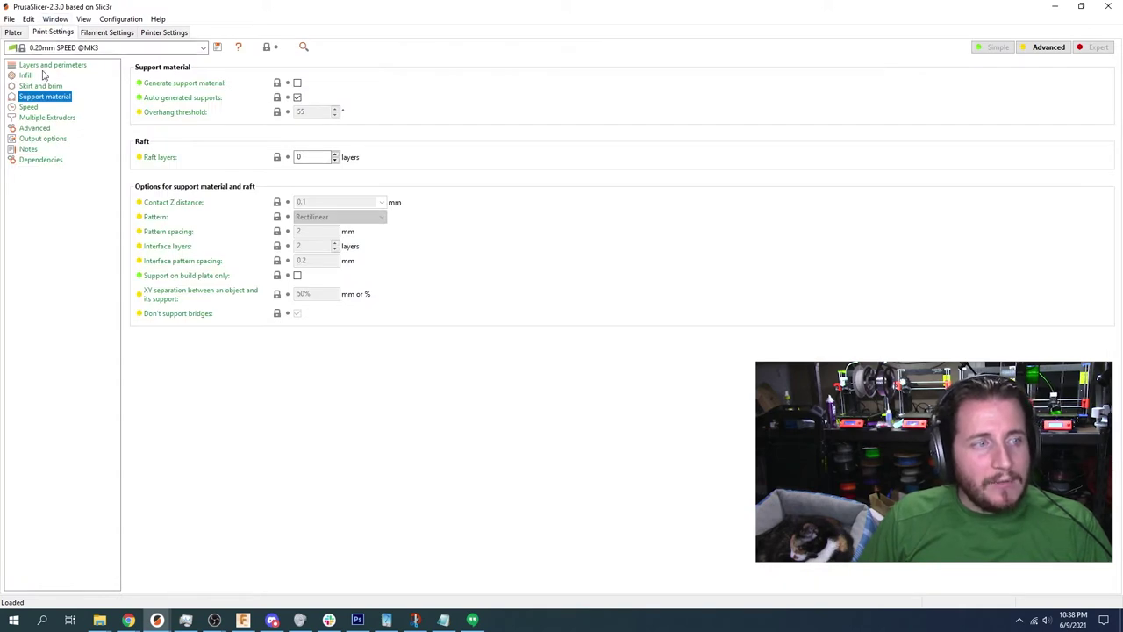
pyautogui.click(62, 66)
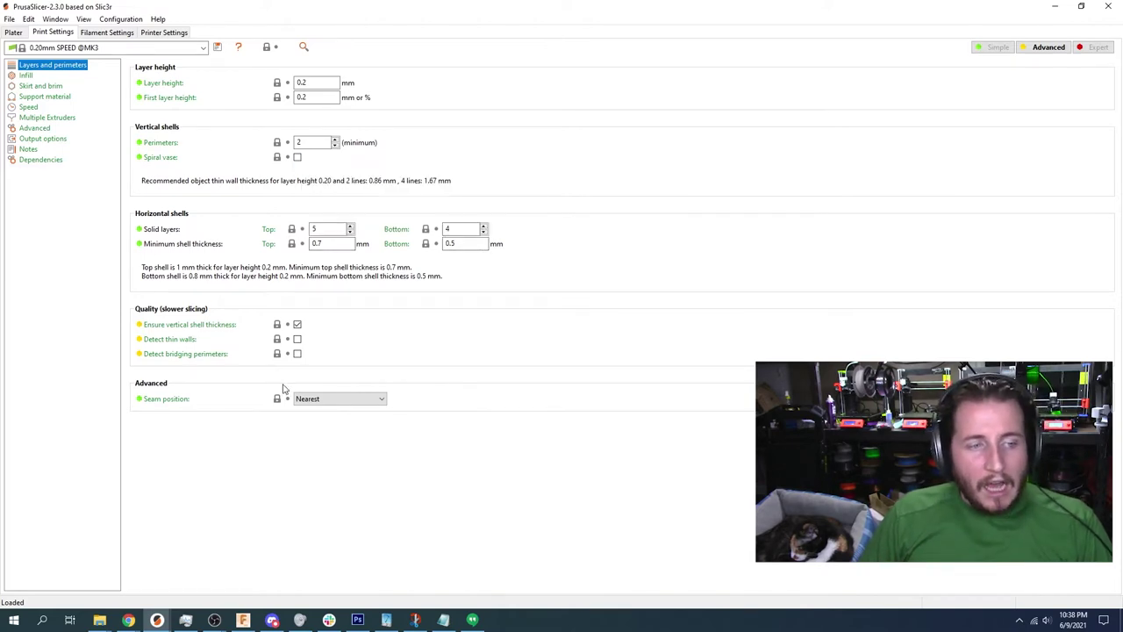
pyautogui.click(25, 76)
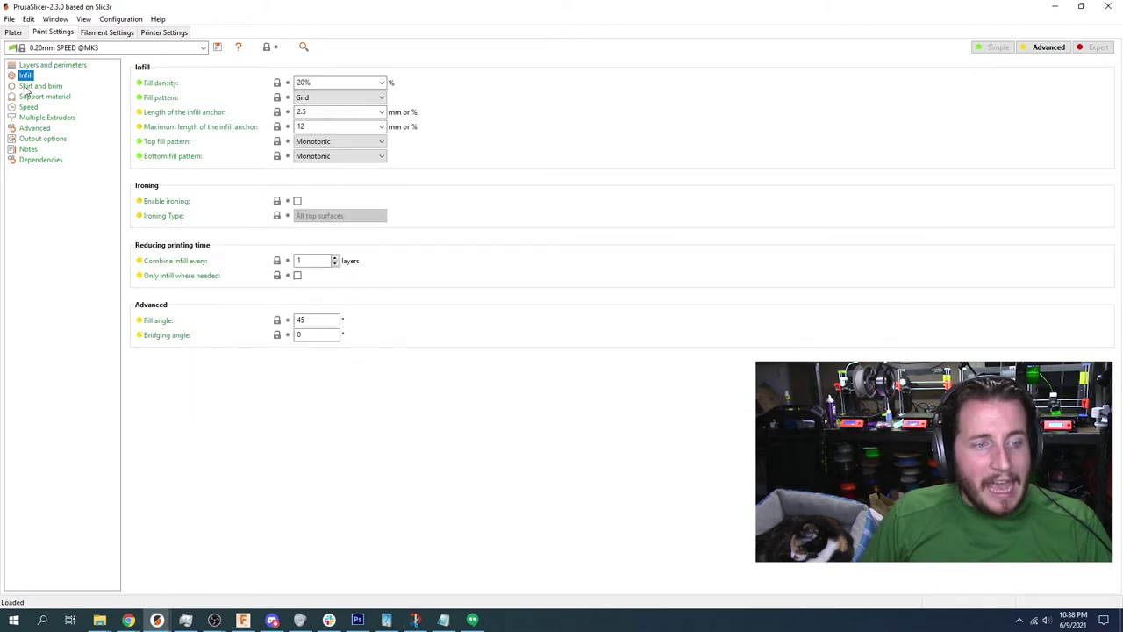
pyautogui.click(28, 87)
pyautogui.click(35, 96)
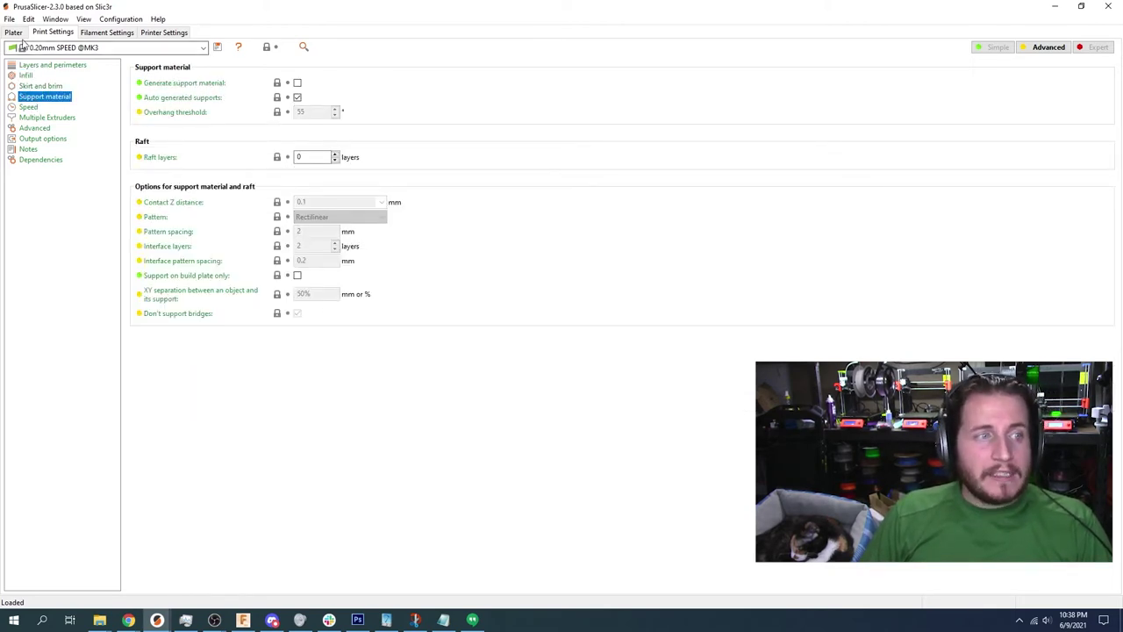
# - Return to the Benchy on the plater, then reopen Layers and perimeters in Expert mode
pyautogui.click(28, 19)
pyautogui.click(14, 33)
pyautogui.click(13, 32)
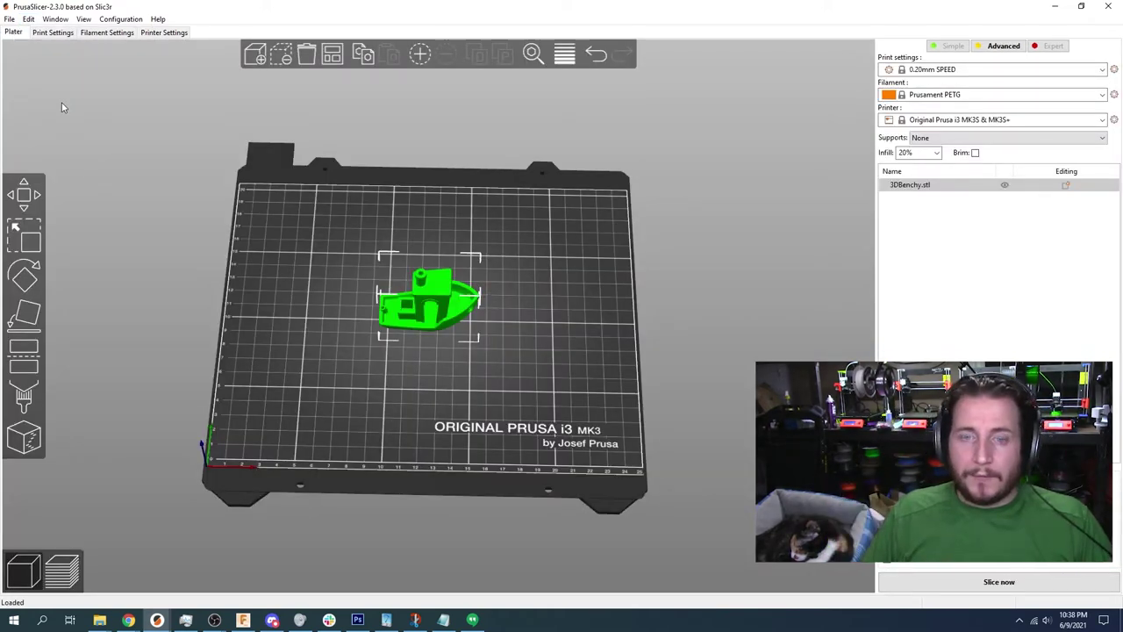
pyautogui.click(52, 32)
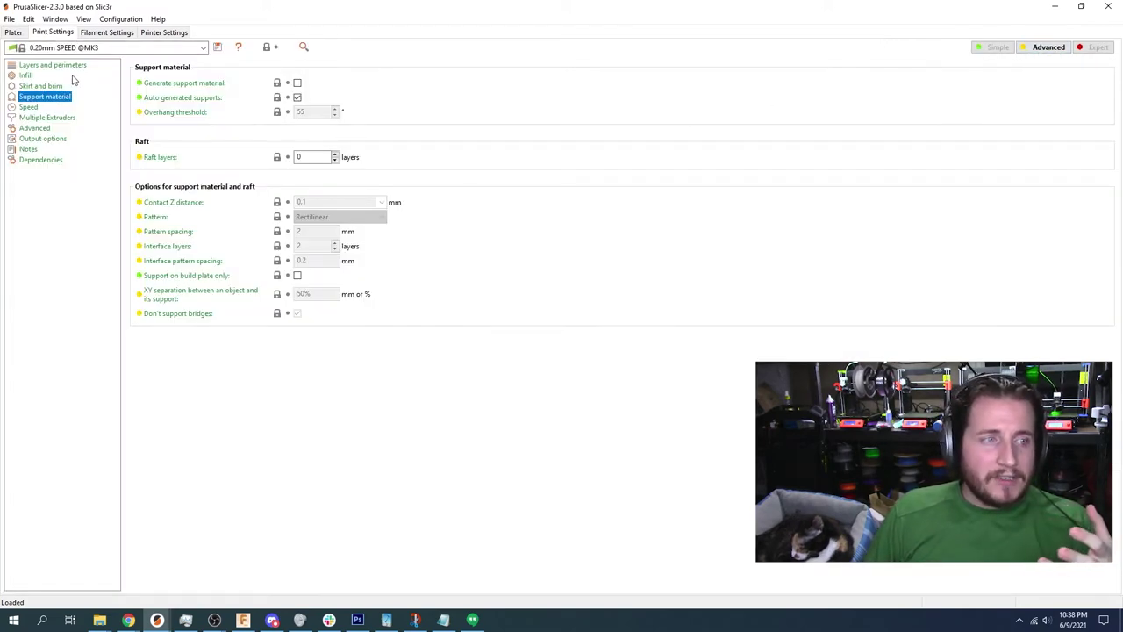
pyautogui.click(63, 65)
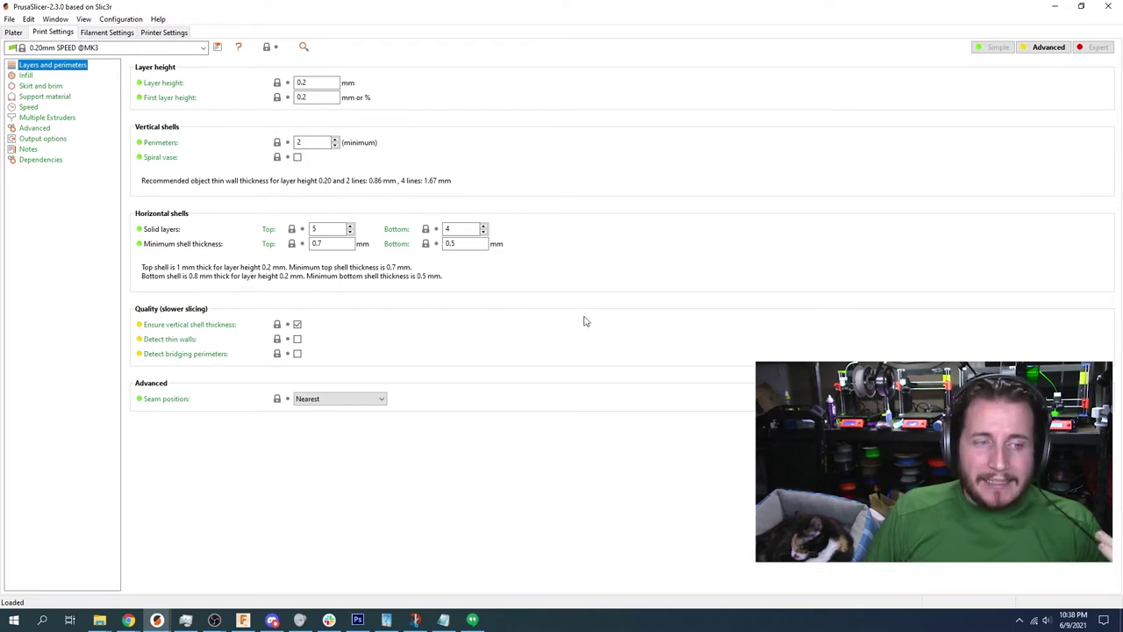
pyautogui.click(1091, 49)
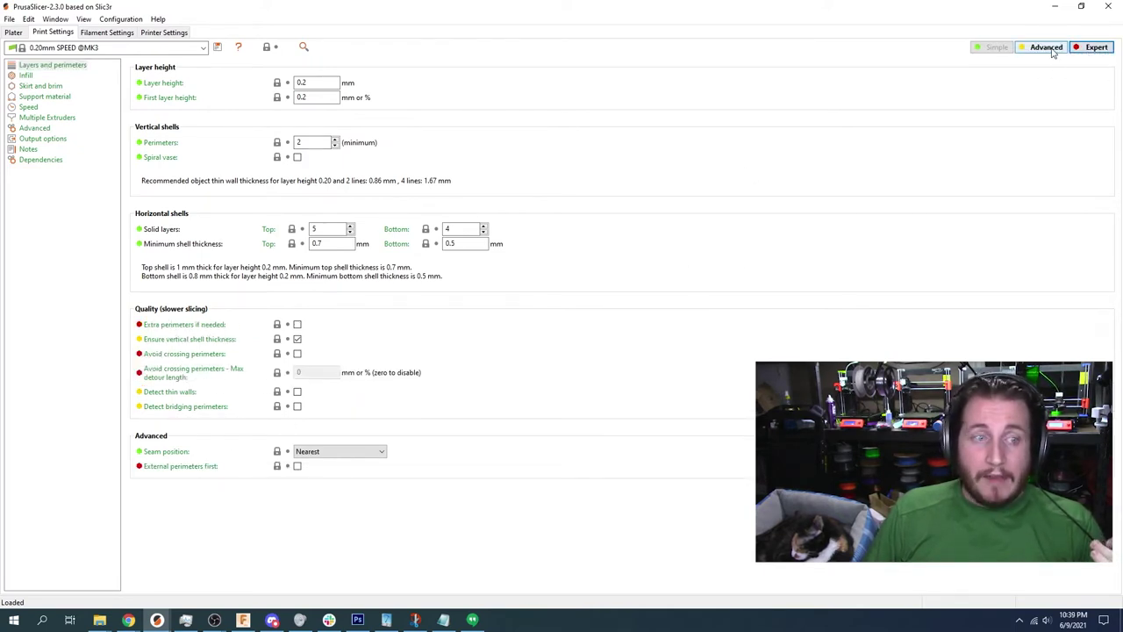
# - View the Infill page while cycling Simple, Advanced and Expert modes, ending in Advanced
pyautogui.click(1048, 47)
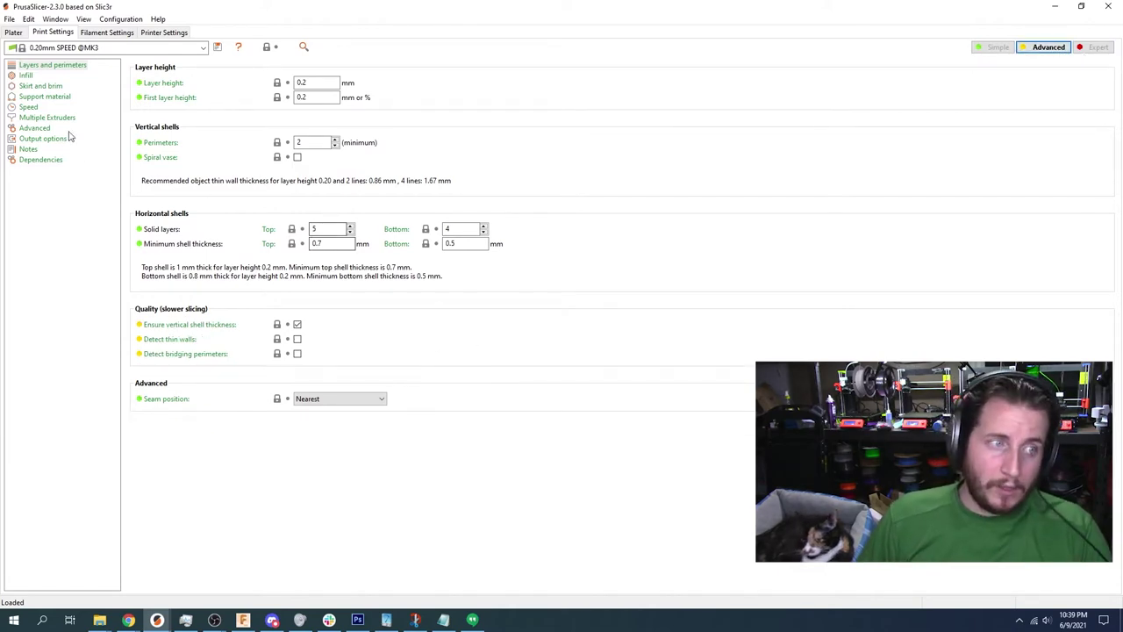
pyautogui.click(26, 75)
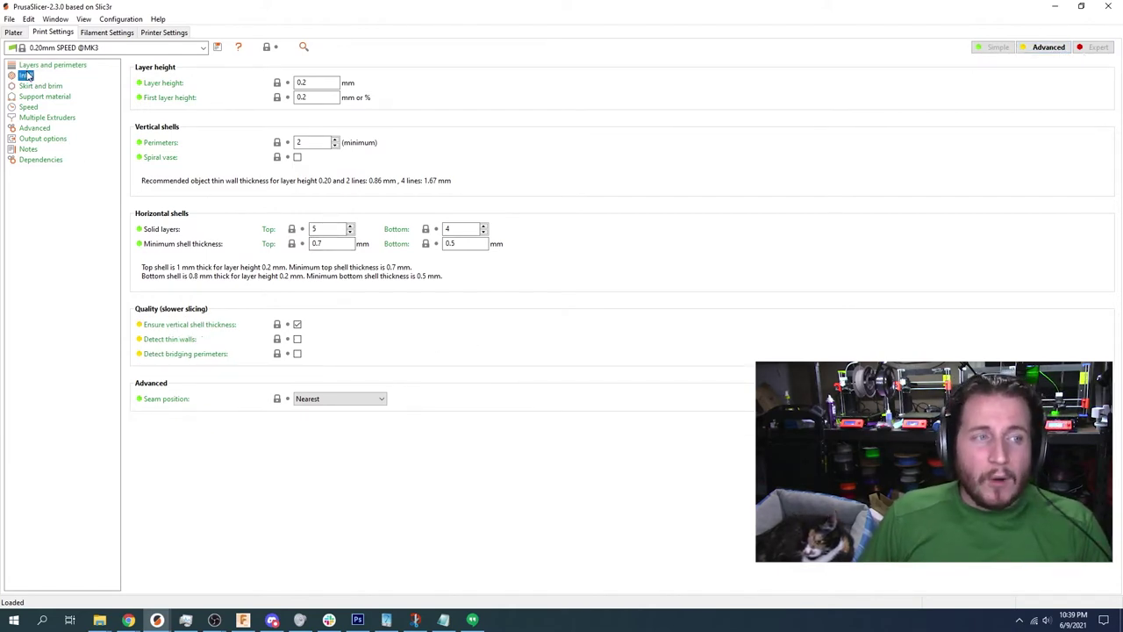
pyautogui.click(999, 47)
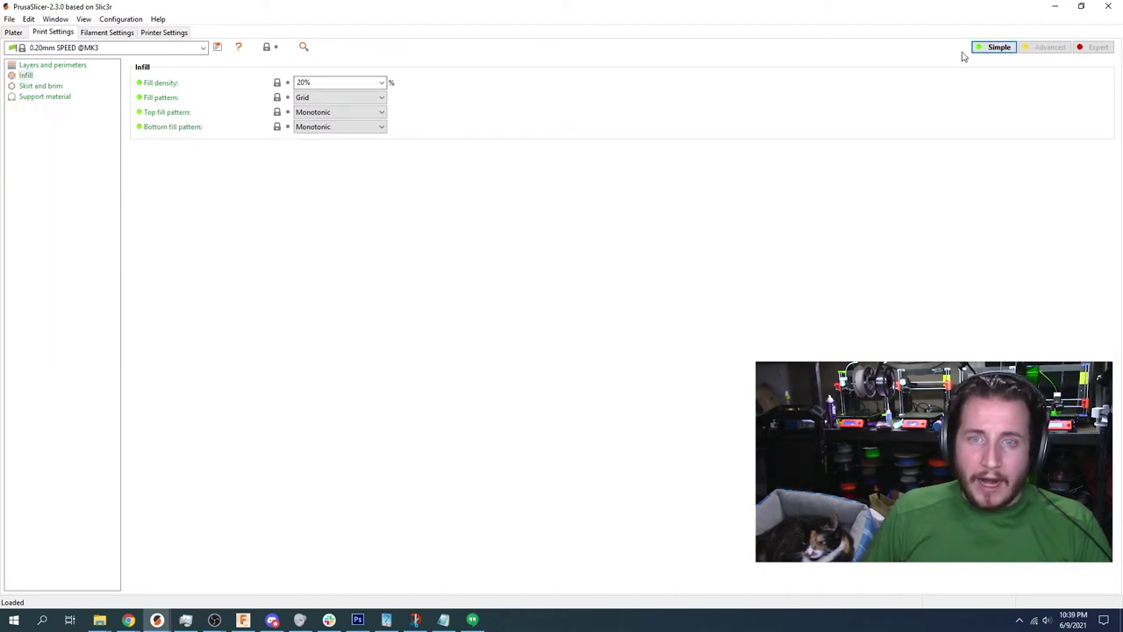
pyautogui.click(1040, 48)
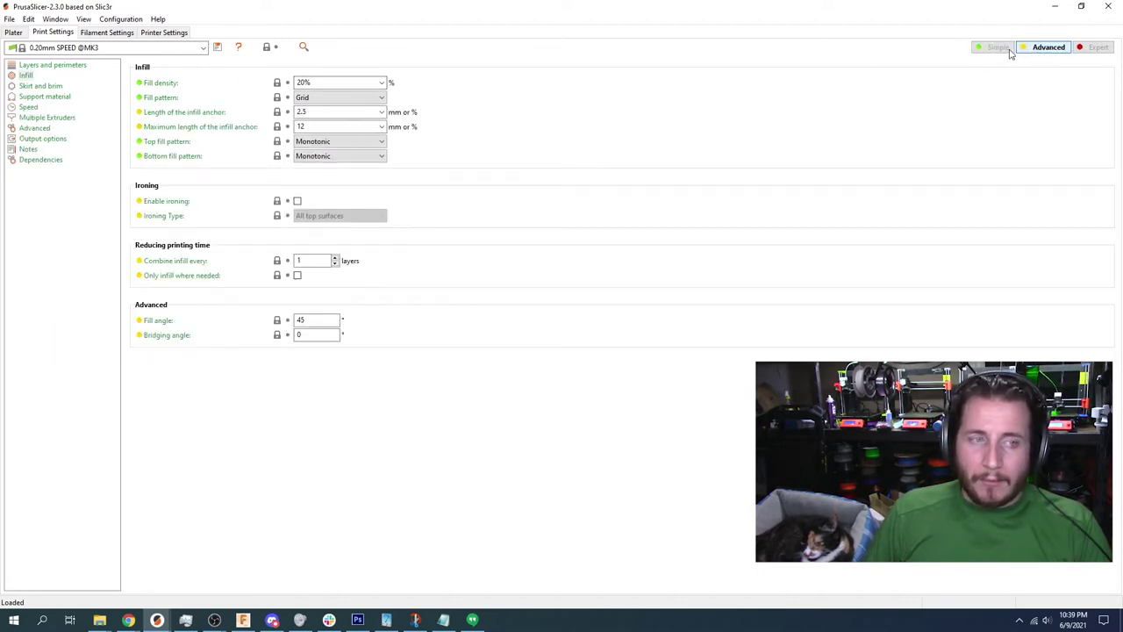
pyautogui.click(1089, 48)
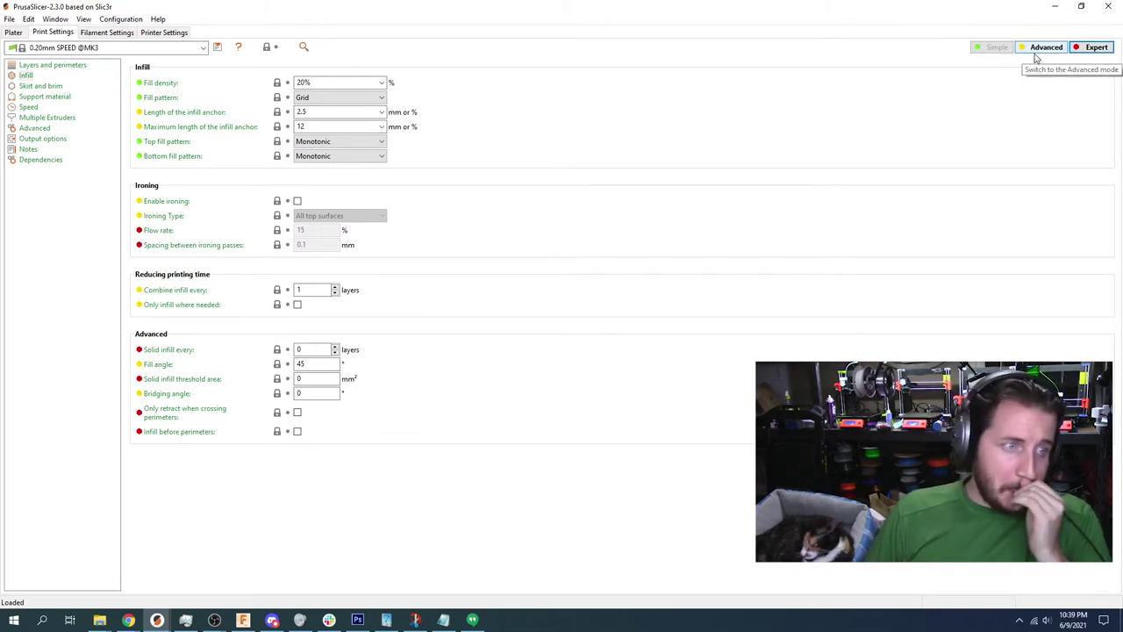
pyautogui.click(1040, 49)
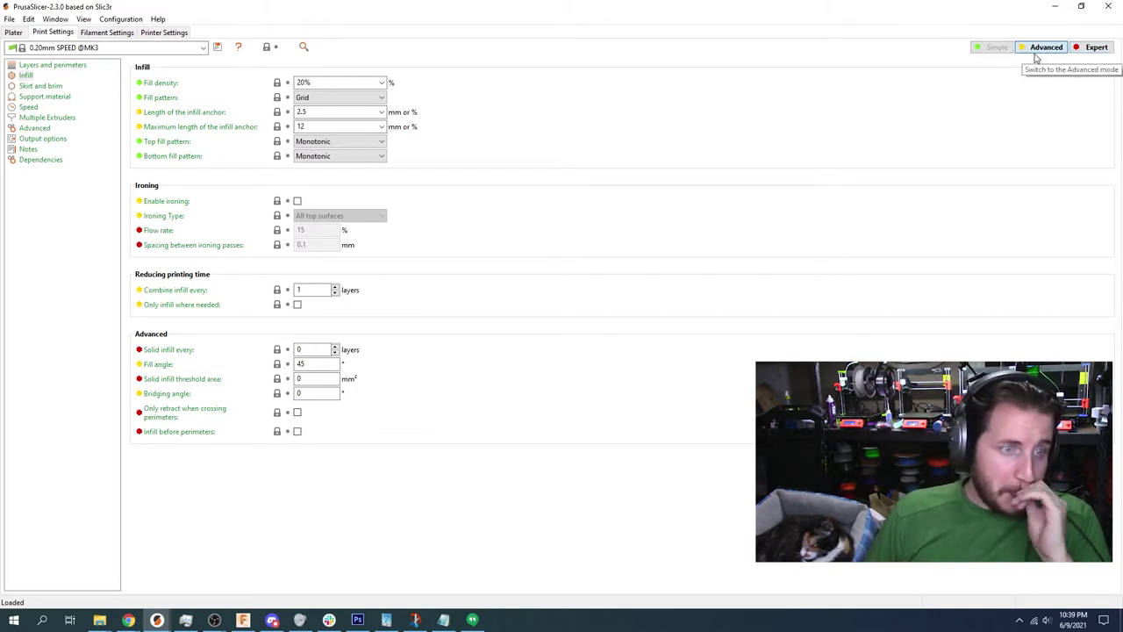
# - Check the expert-only Support material options, then move through Layers and perimeters to Infill
pyautogui.click(40, 97)
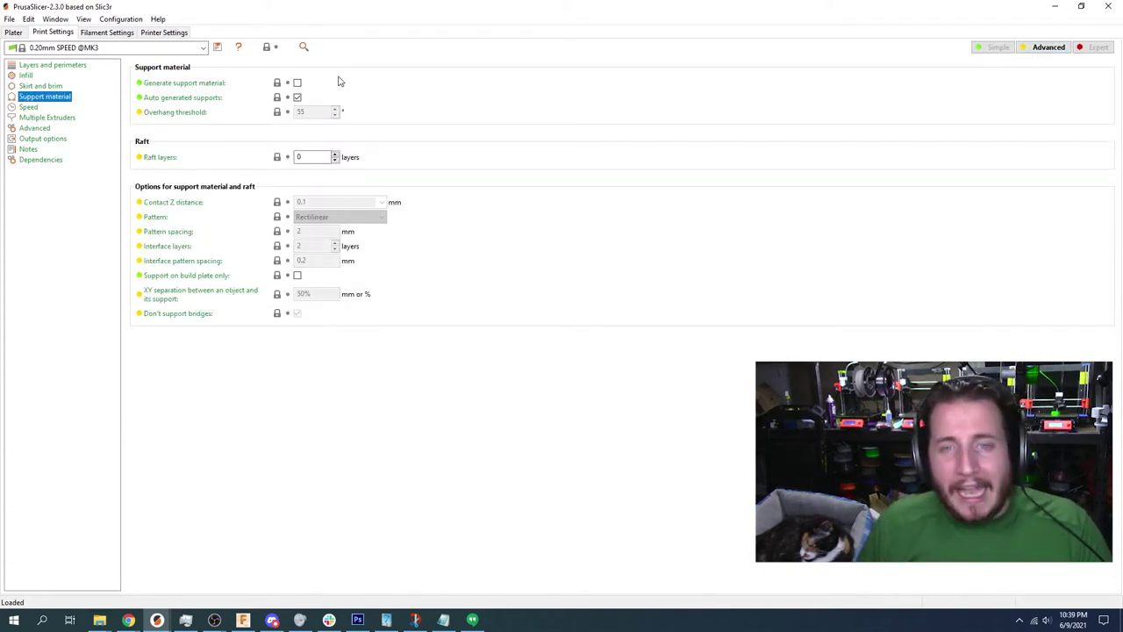
pyautogui.click(1094, 47)
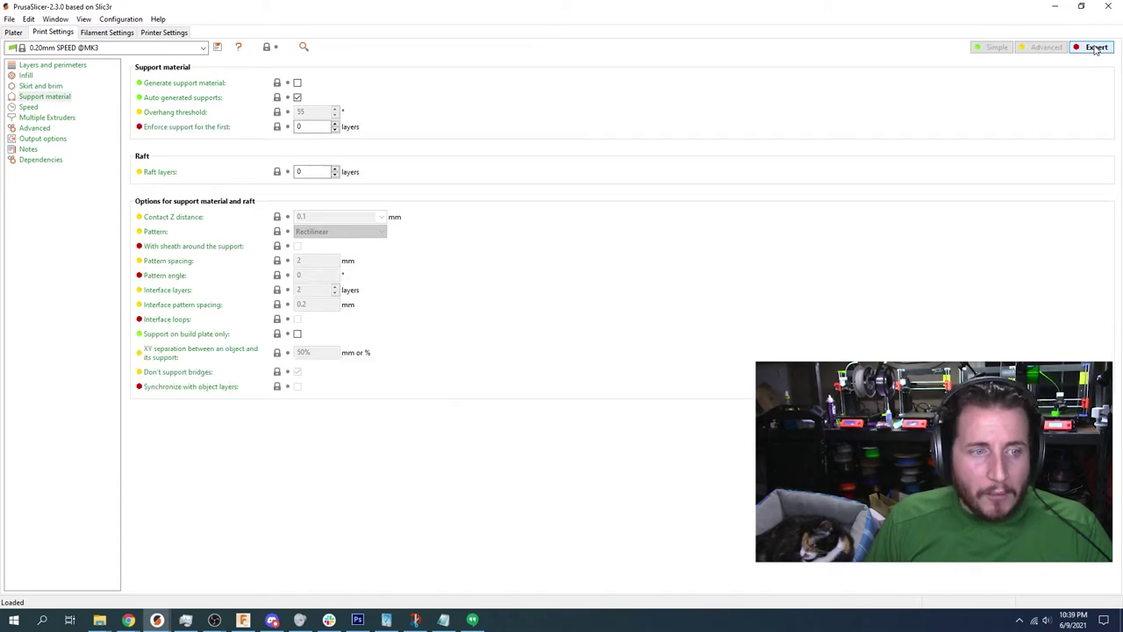
pyautogui.click(30, 66)
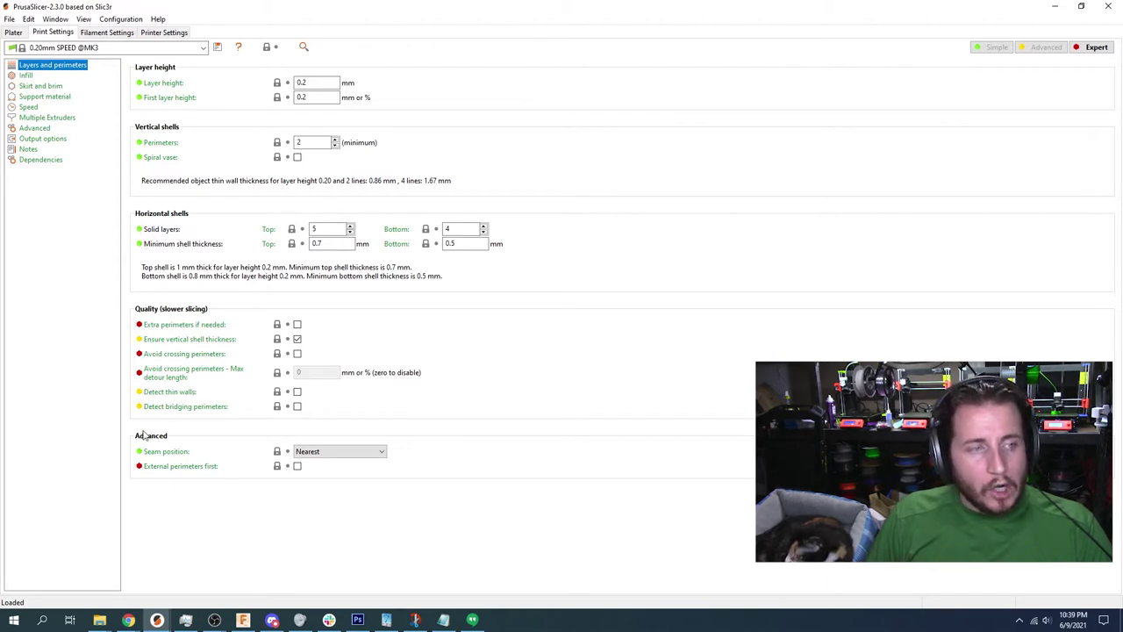
pyautogui.click(26, 75)
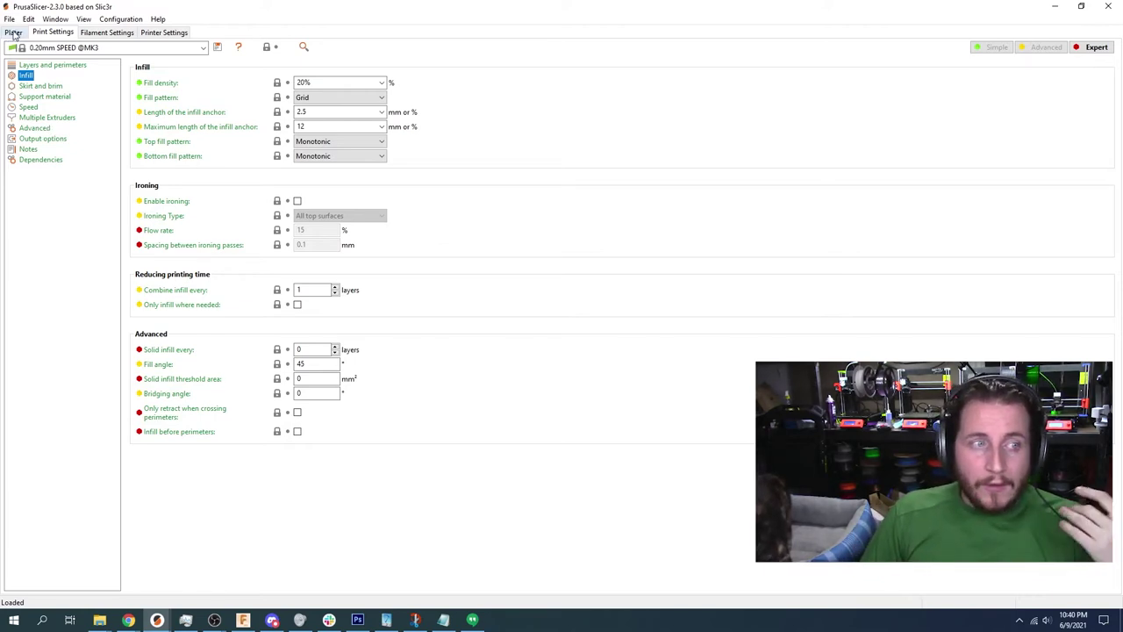
# - From the plater, open the Filament page in Advanced mode and inspect the Extrusion multiplier
pyautogui.click(13, 33)
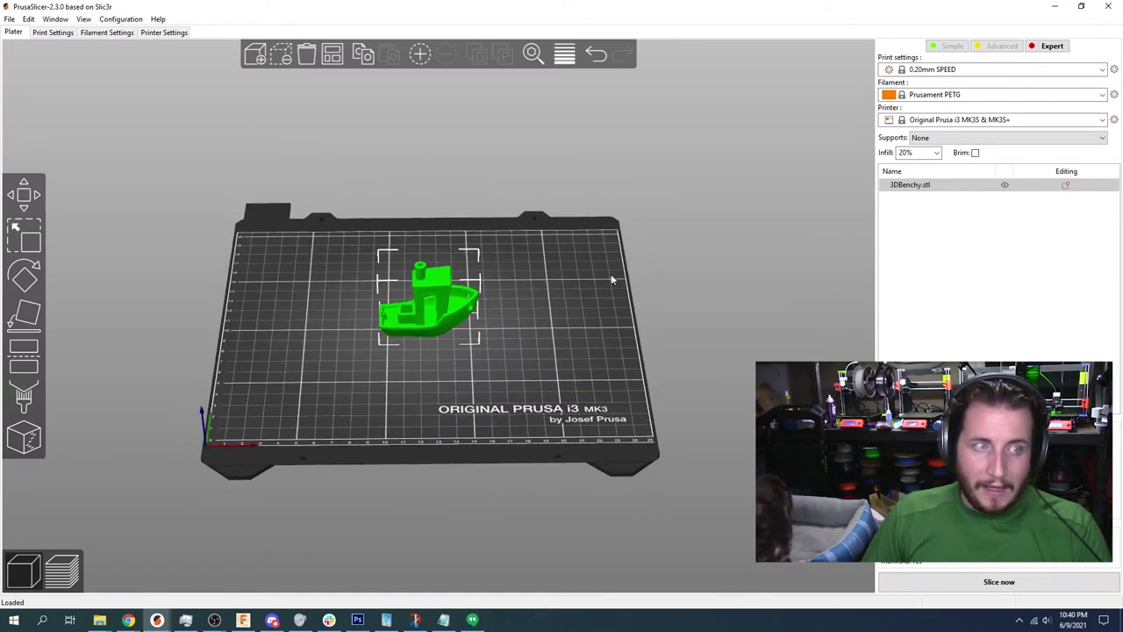
pyautogui.click(96, 32)
pyautogui.click(35, 65)
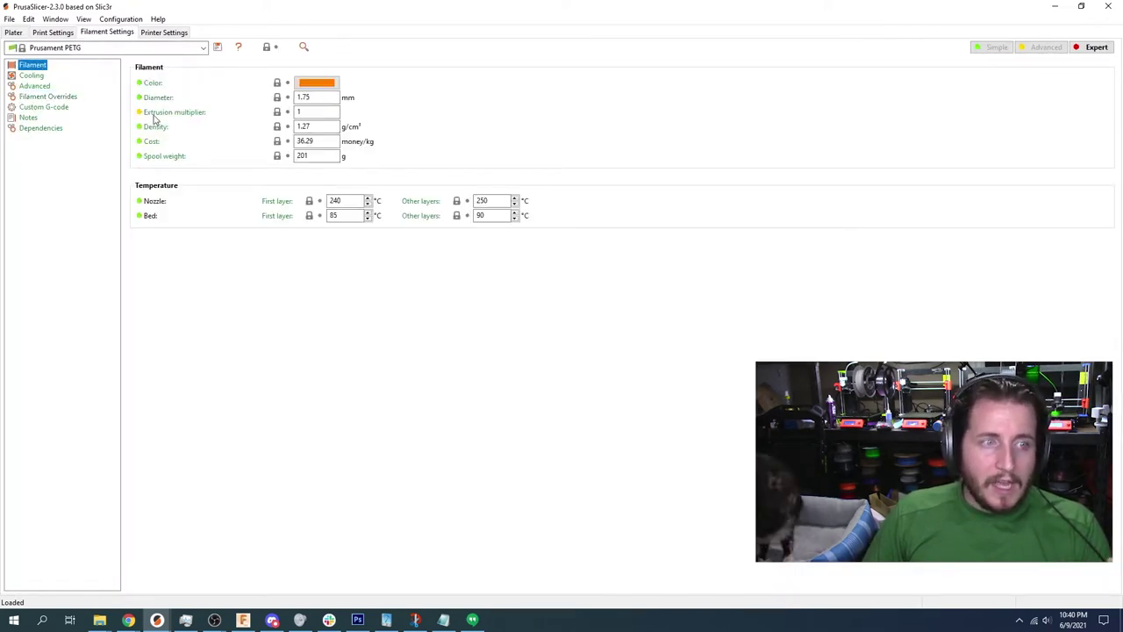
pyautogui.click(996, 47)
pyautogui.click(1049, 48)
pyautogui.click(308, 110)
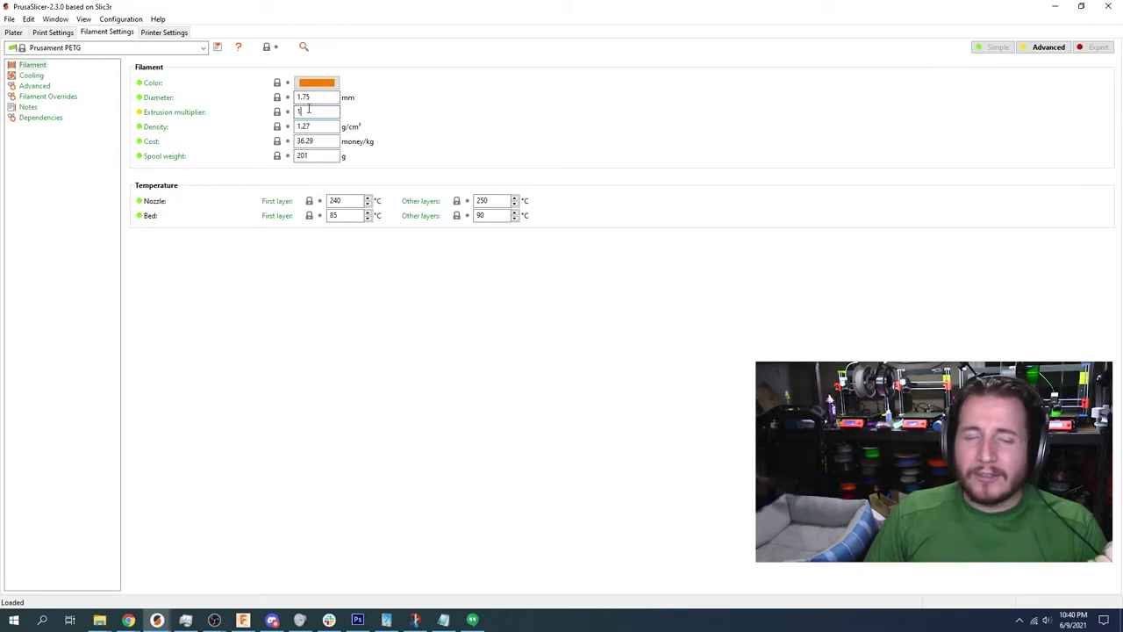
# - Review the Cooling page's expert fan options, then return to Advanced mode
pyautogui.click(32, 77)
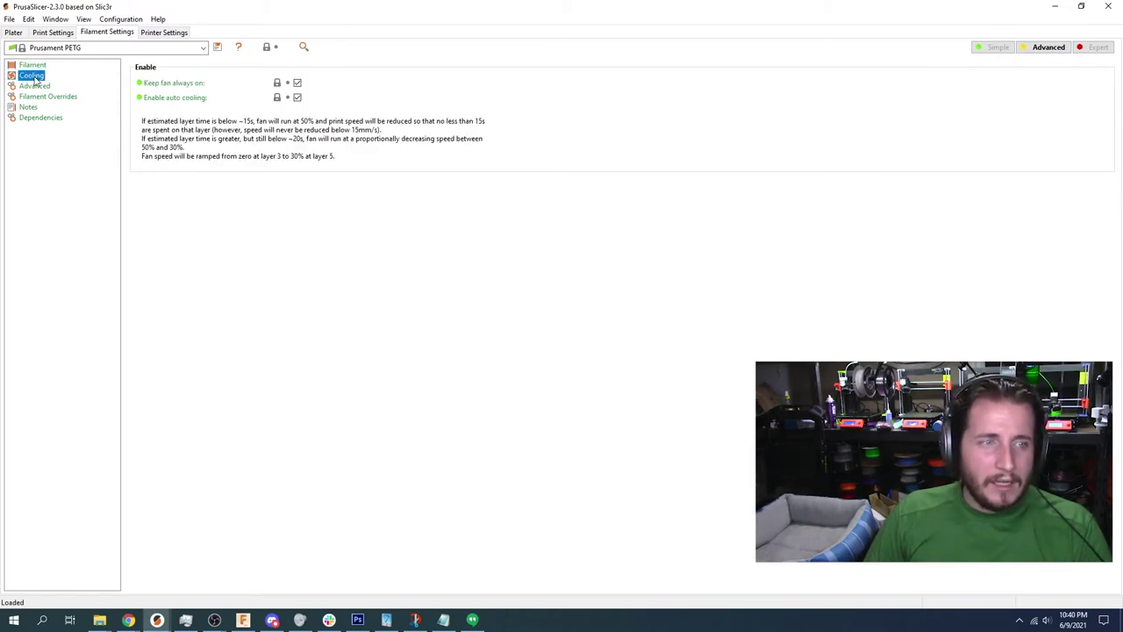
pyautogui.click(1093, 46)
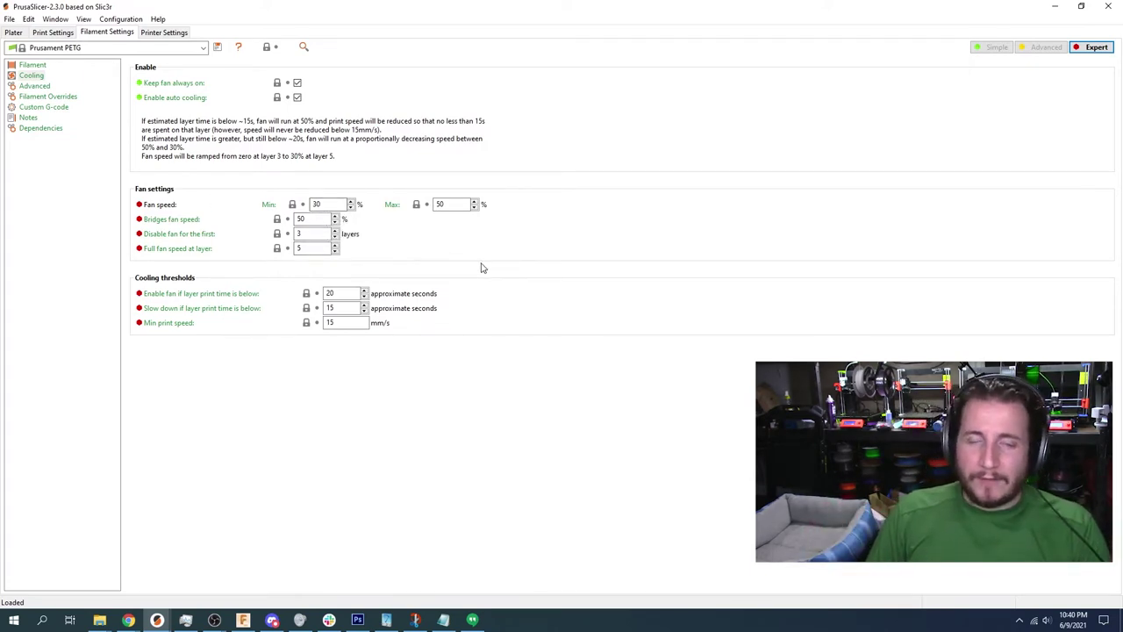
pyautogui.click(1048, 47)
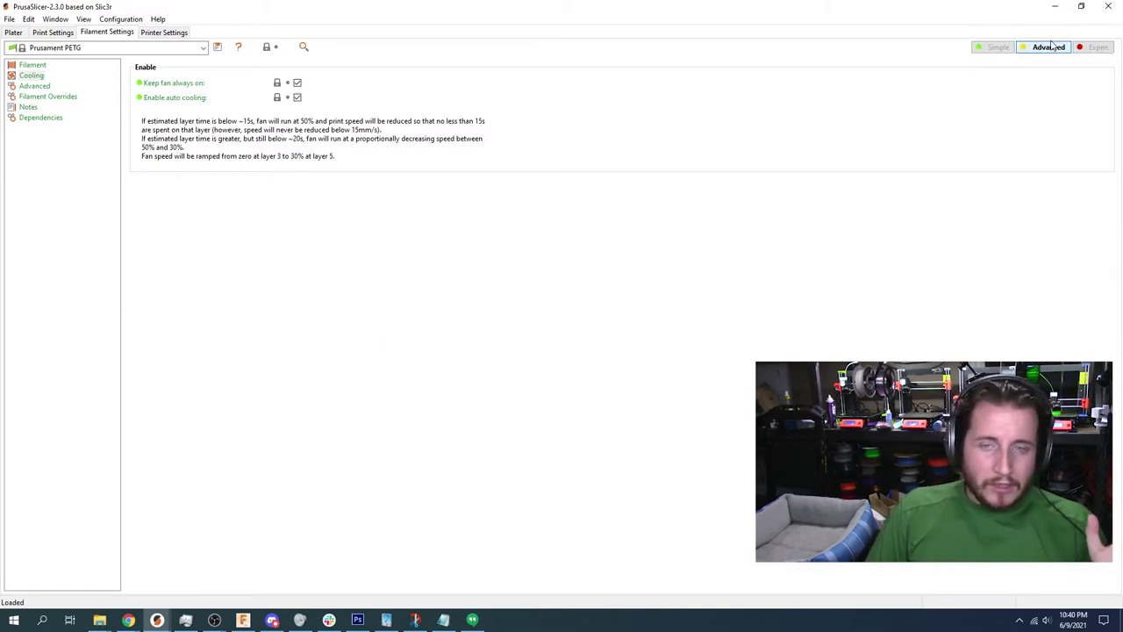
# - Scroll through the filament preset list and close it with Prusament PETG still selected
pyautogui.click(203, 47)
pyautogui.scroll(4, 163, 93)
pyautogui.scroll(3, 115, 145)
pyautogui.scroll(7, 114, 146)
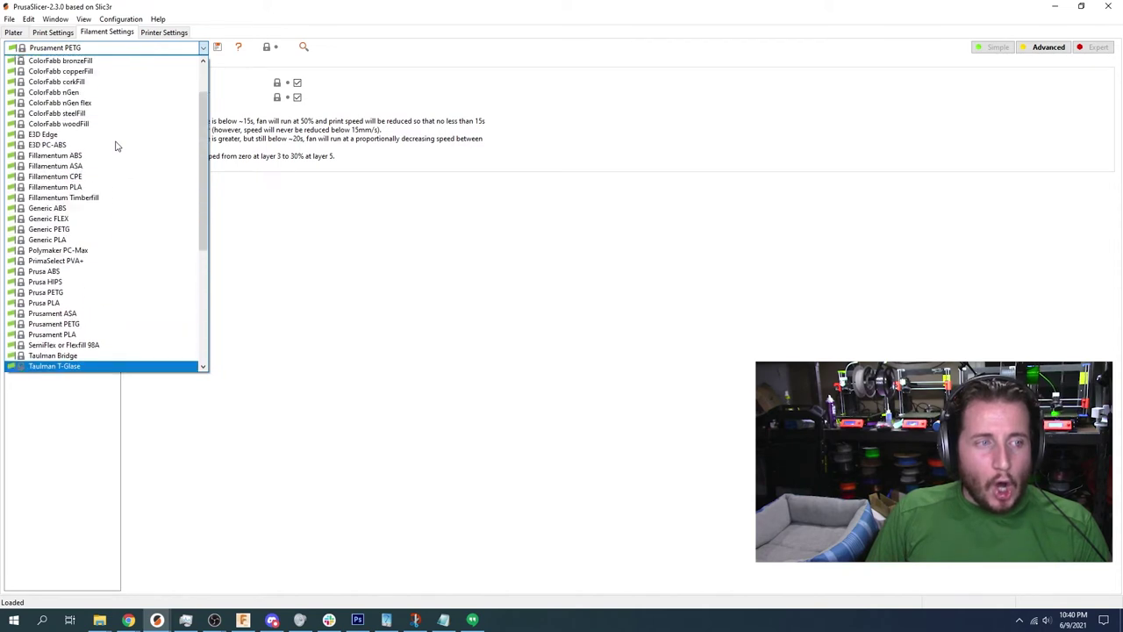
pyautogui.scroll(-9, 115, 148)
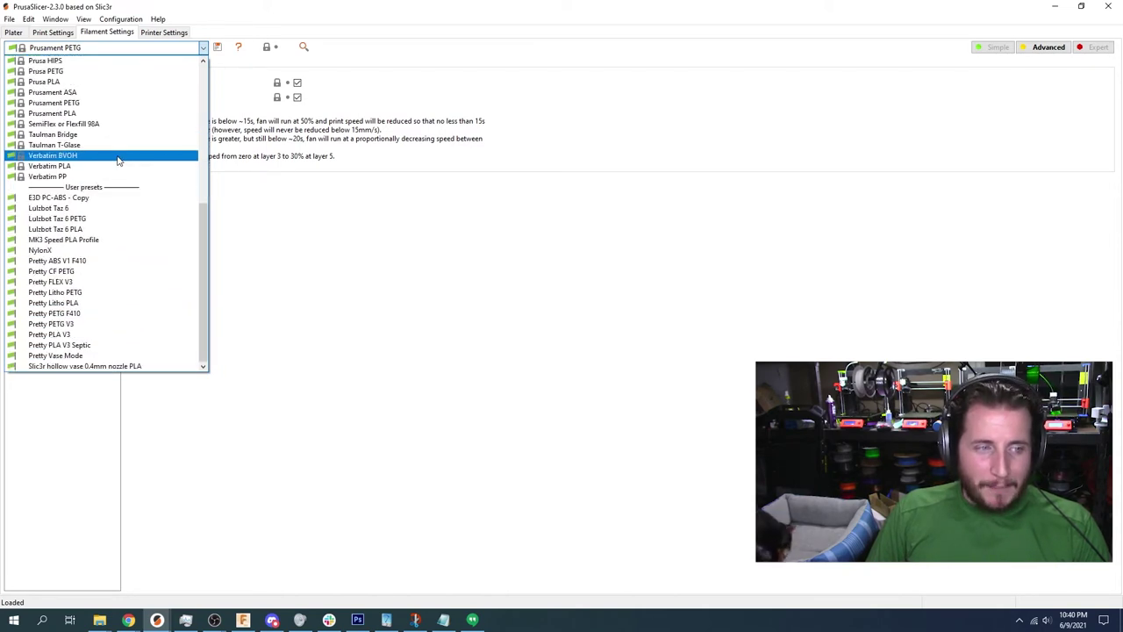
pyautogui.scroll(5, 118, 153)
pyautogui.click(196, 51)
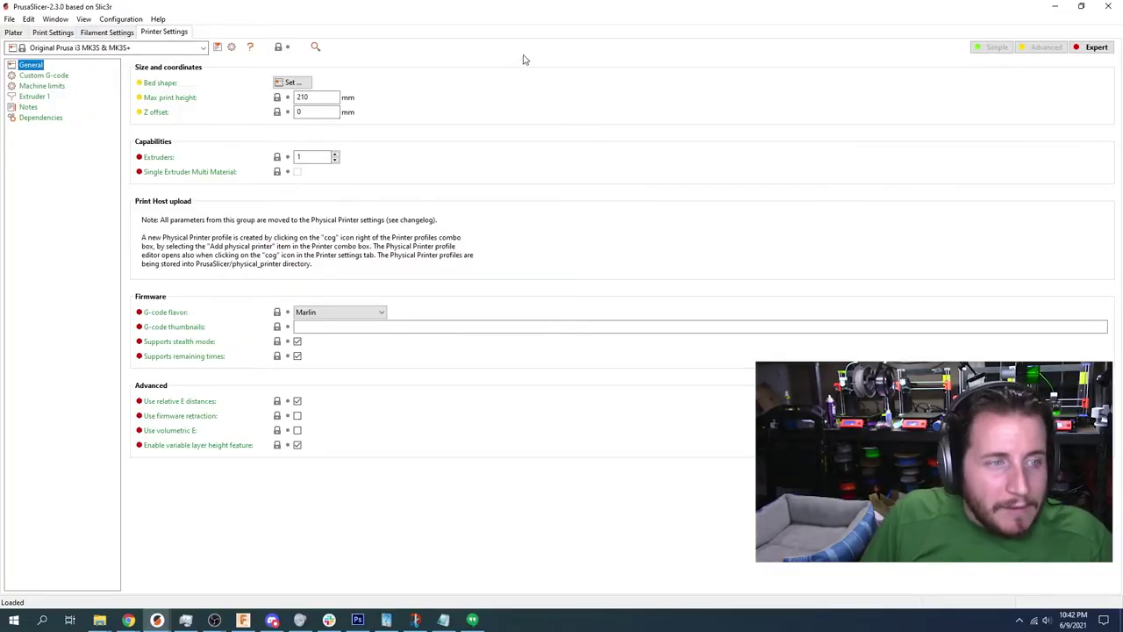
# - Switch between Simple and Advanced modes while viewing the Machine limits and Extruder 1 pages
pyautogui.click(1052, 48)
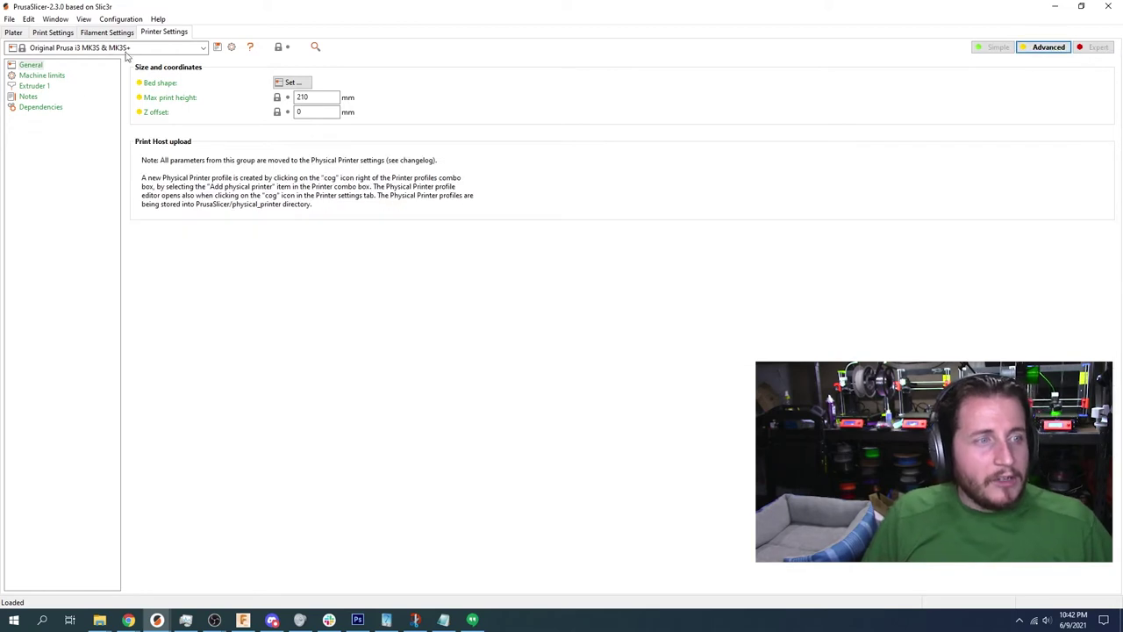
pyautogui.click(42, 75)
pyautogui.click(37, 88)
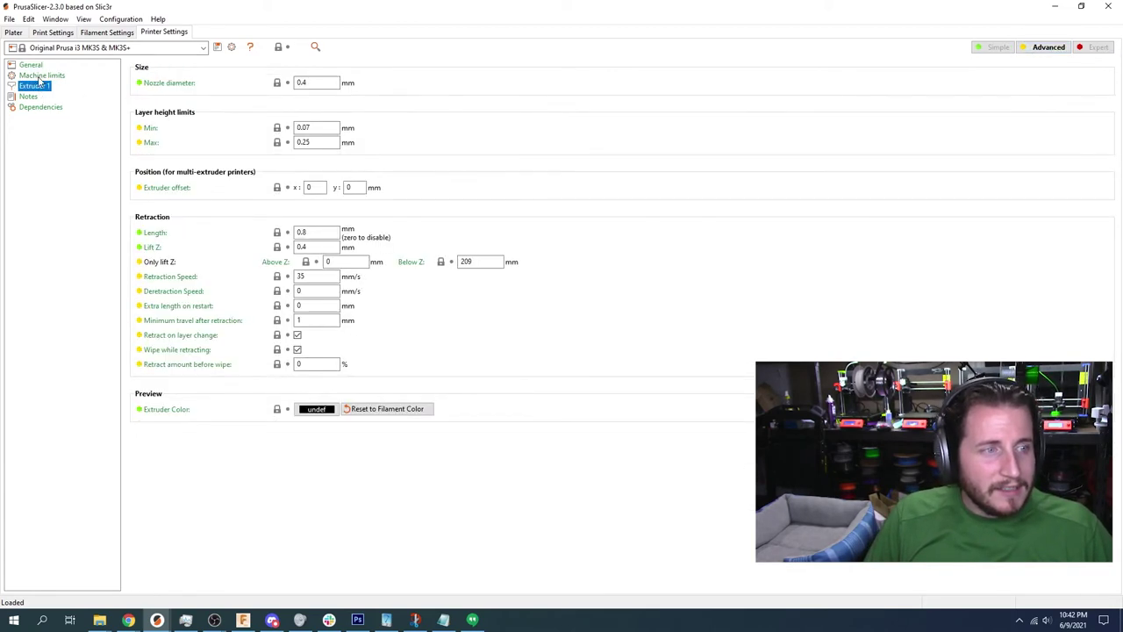
pyautogui.click(41, 77)
pyautogui.click(998, 48)
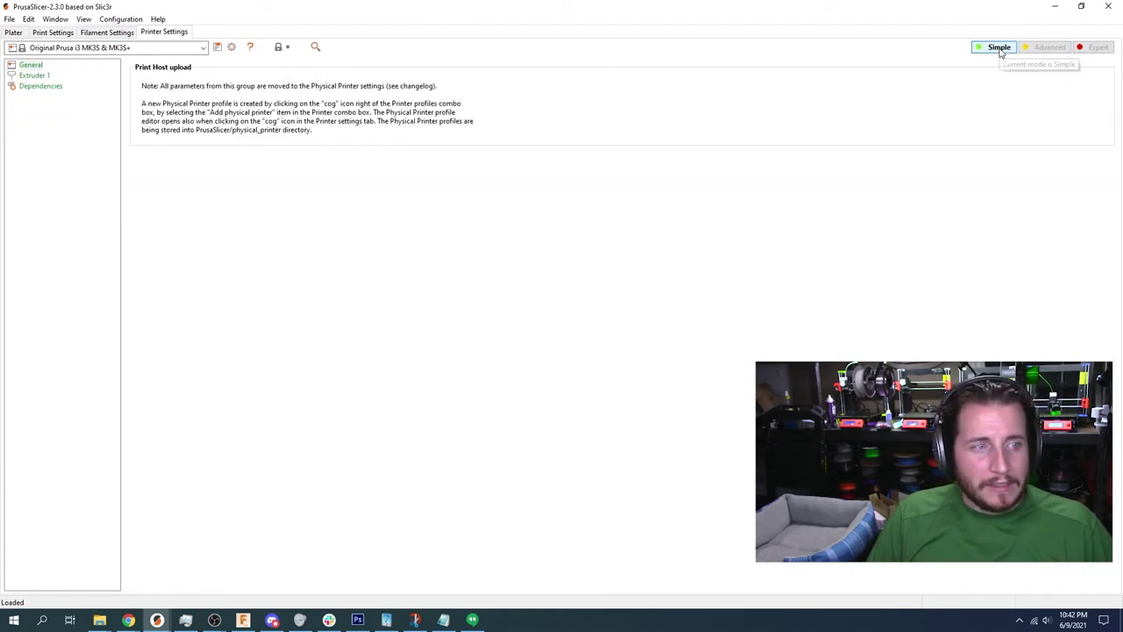
pyautogui.click(1048, 49)
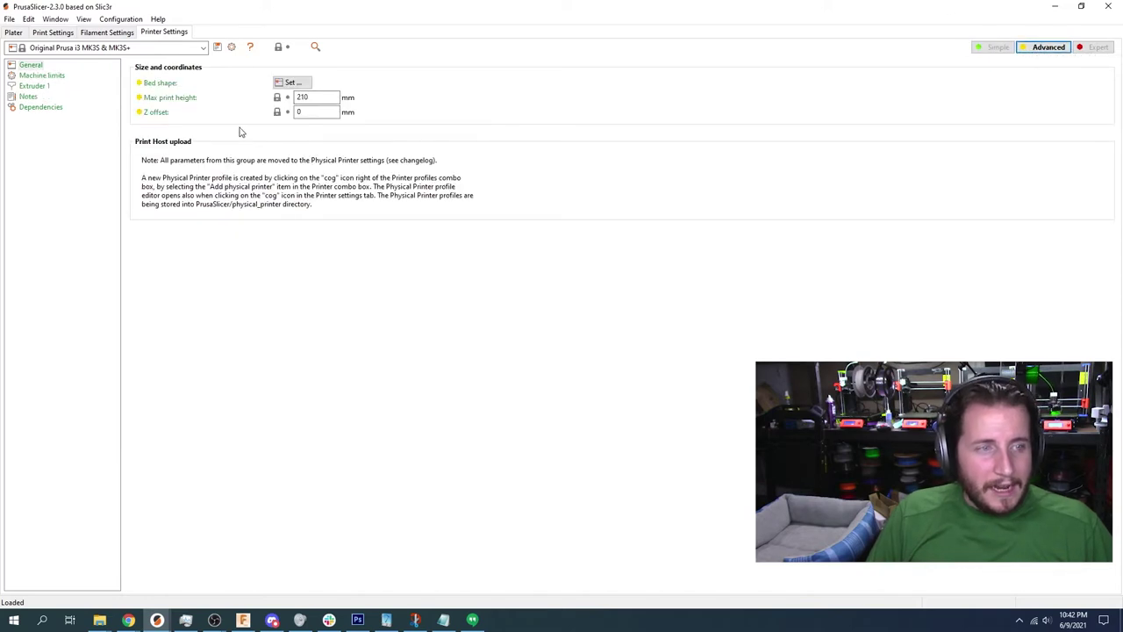
pyautogui.click(59, 77)
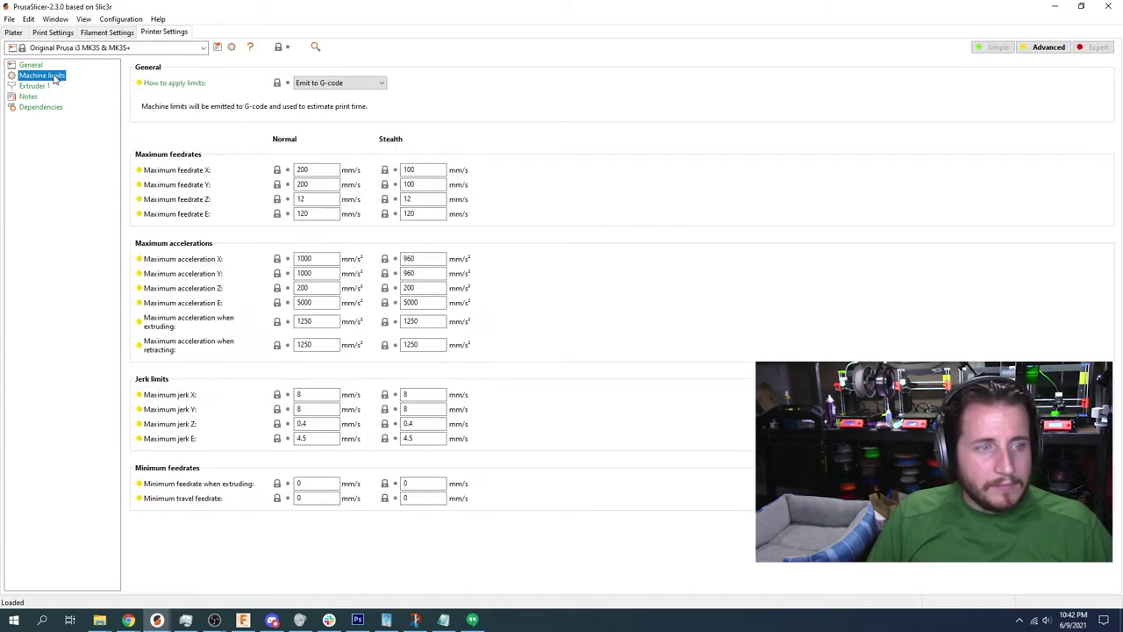
pyautogui.click(1000, 50)
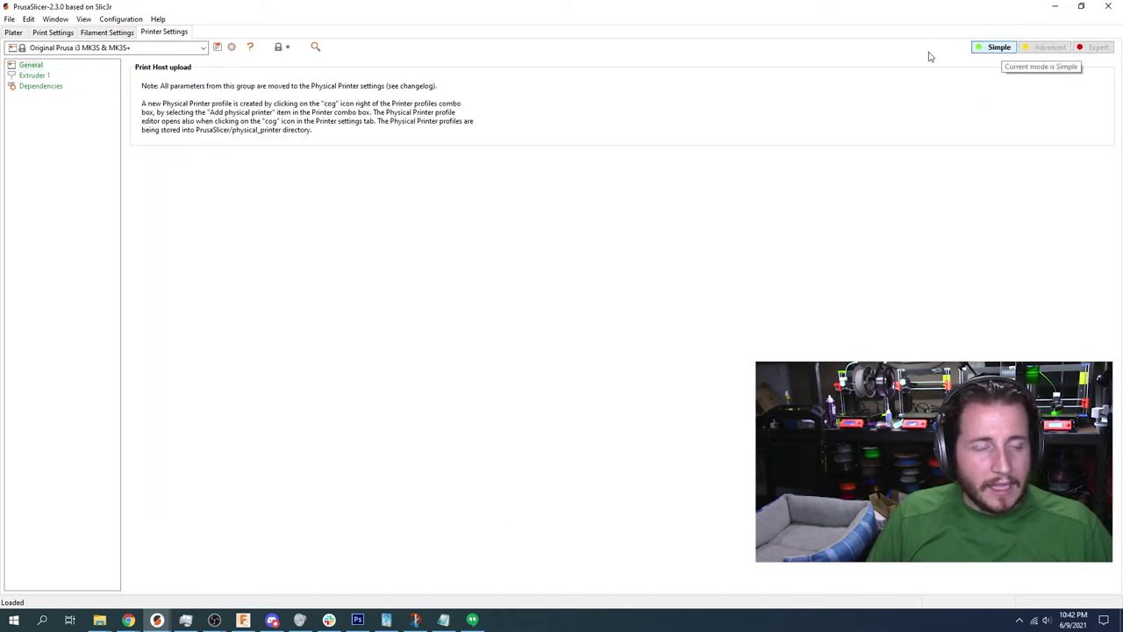
pyautogui.click(1051, 49)
pyautogui.click(40, 75)
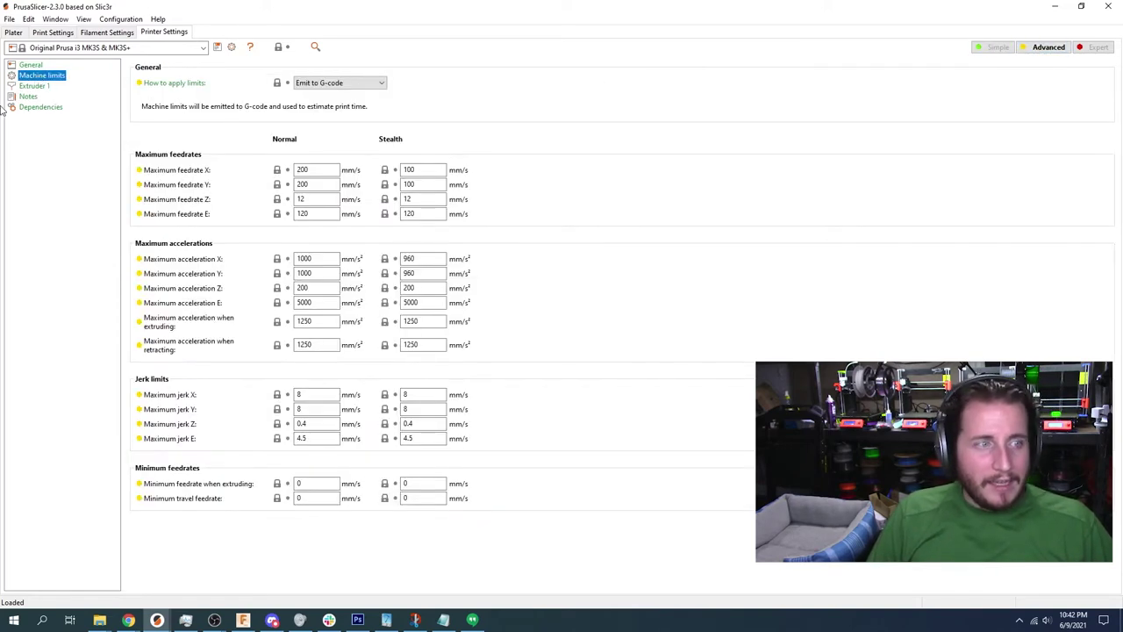
# - Turn on Expert mode and browse the Custom G-code, Extruder 1, Notes and Dependencies pages
pyautogui.click(1095, 48)
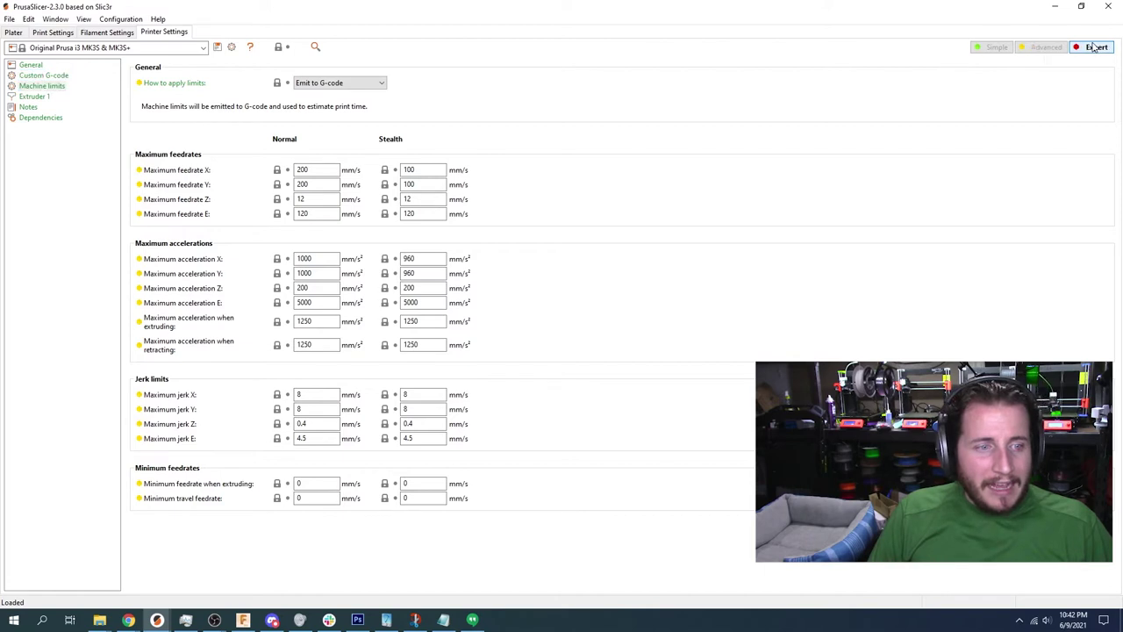
pyautogui.click(44, 75)
pyautogui.click(36, 97)
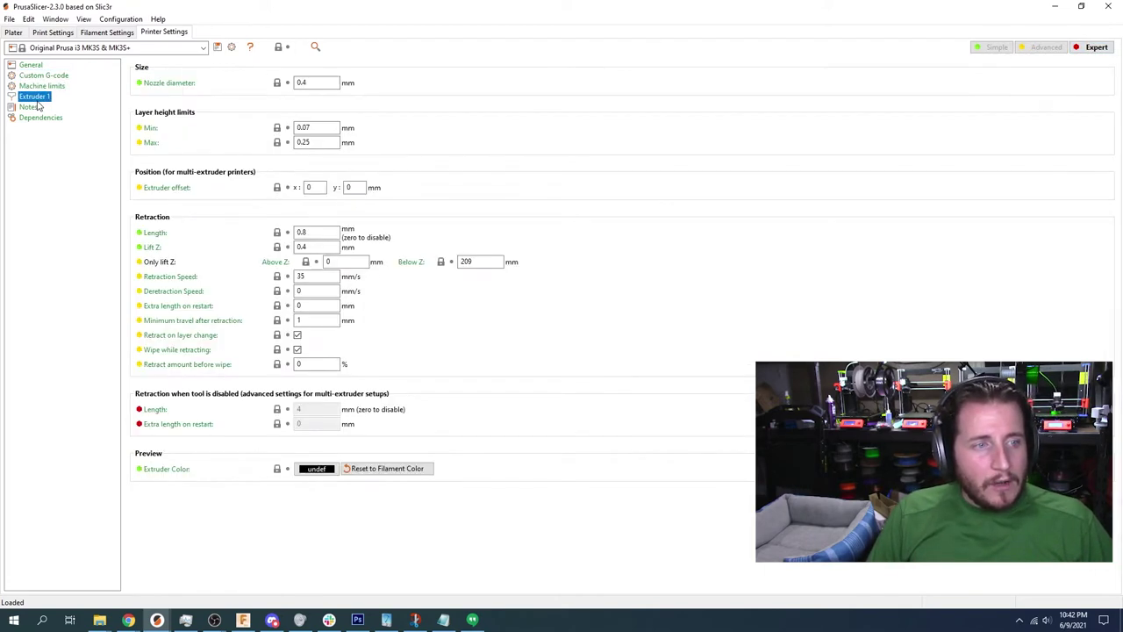
pyautogui.click(29, 107)
pyautogui.click(29, 118)
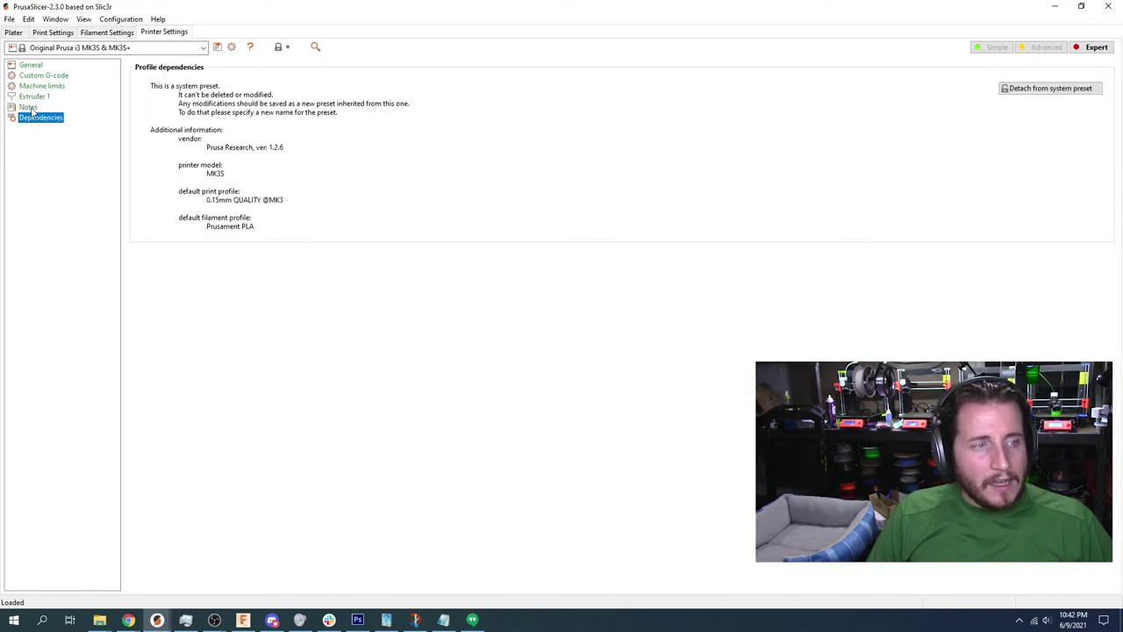
pyautogui.click(33, 96)
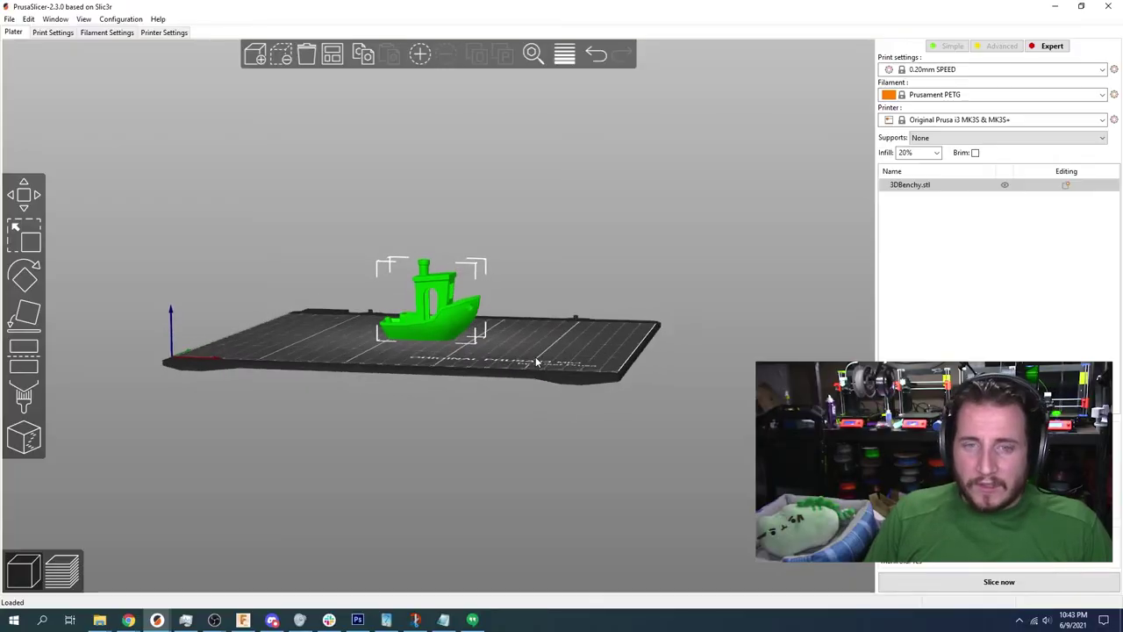
pyautogui.moveTo(531, 366); pyautogui.dragTo(437, 311)
pyautogui.click(41, 33)
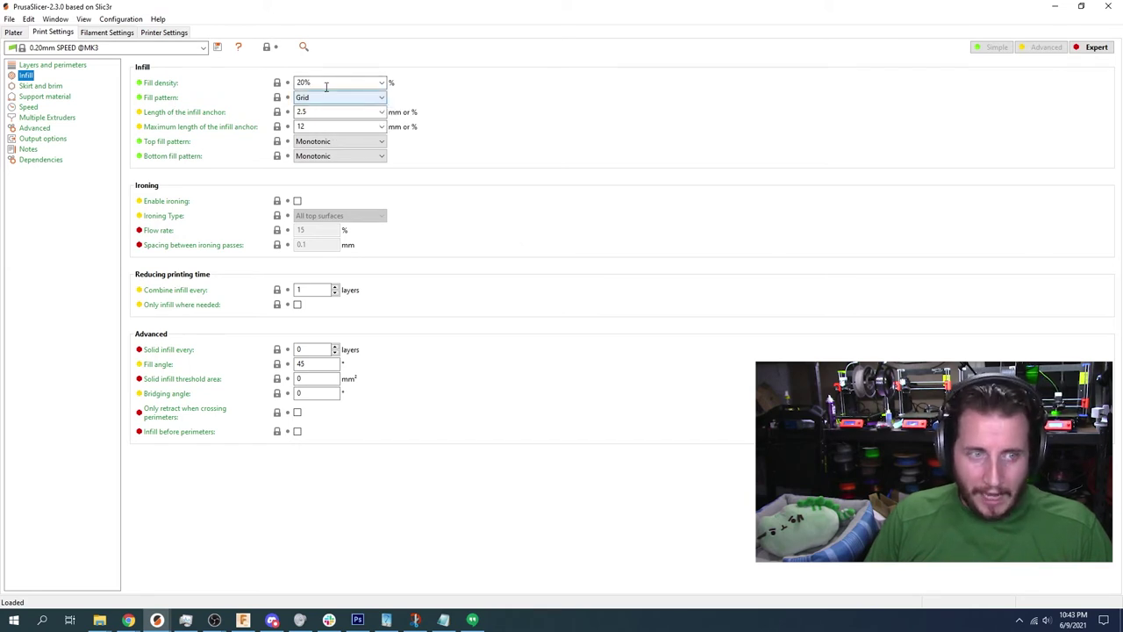
pyautogui.click(13, 33)
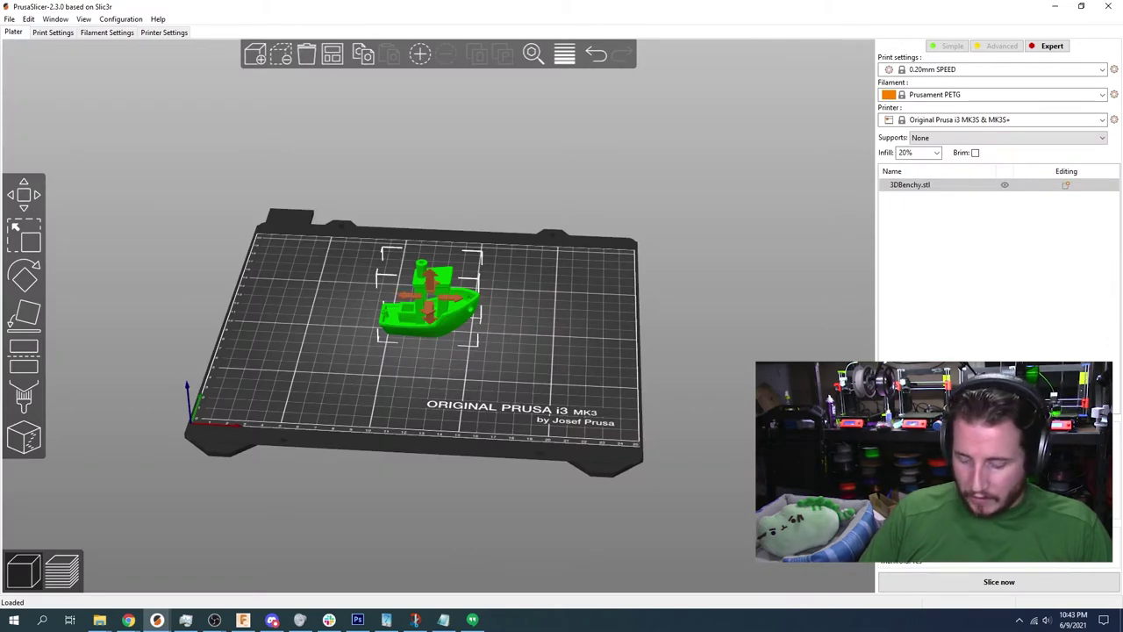
pyautogui.press('z')
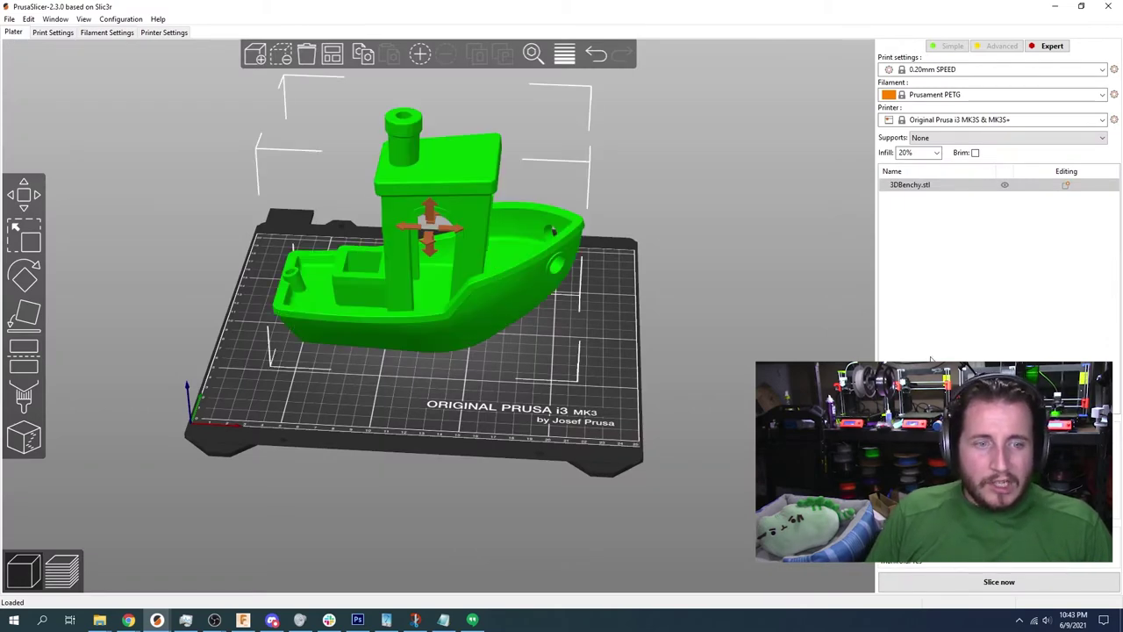
pyautogui.scroll(1, 580, 301)
pyautogui.moveTo(580, 299); pyautogui.dragTo(611, 324, button='middle')
# - Lower fill density to 10%, keeping the Grid pattern, and slice the Benchy in Preview
pyautogui.click(43, 32)
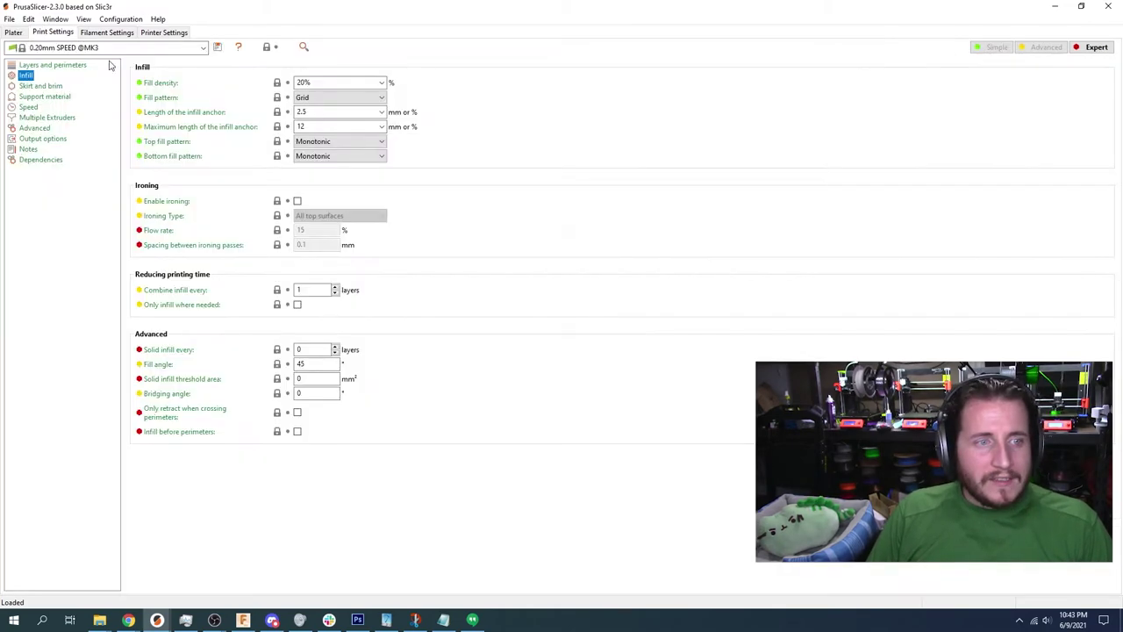
pyautogui.click(381, 82)
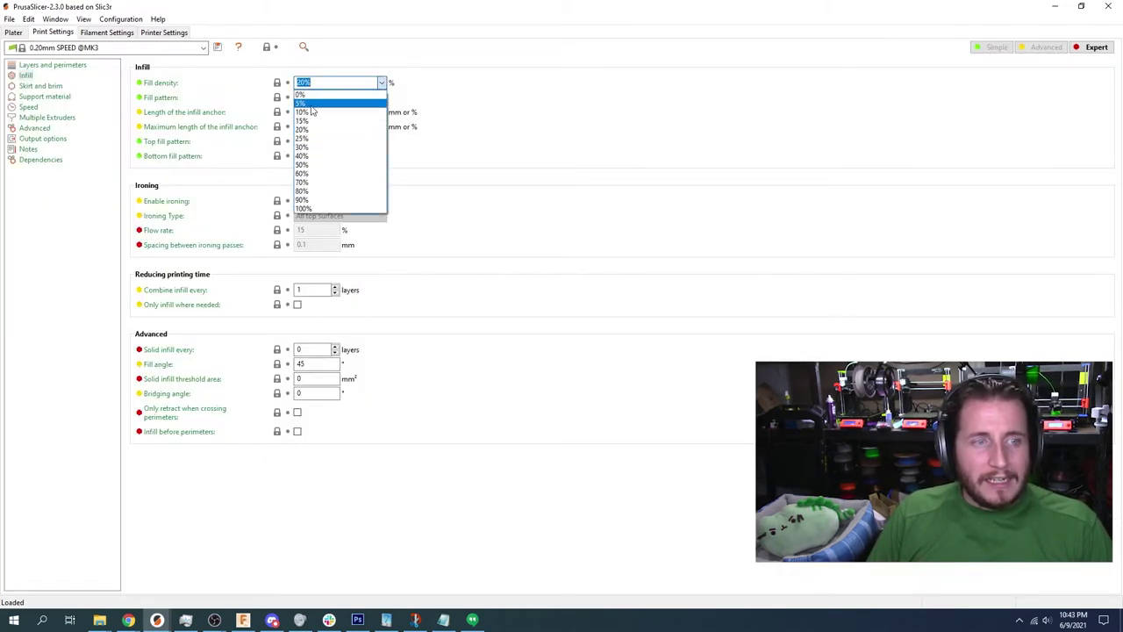
pyautogui.click(355, 112)
pyautogui.click(380, 98)
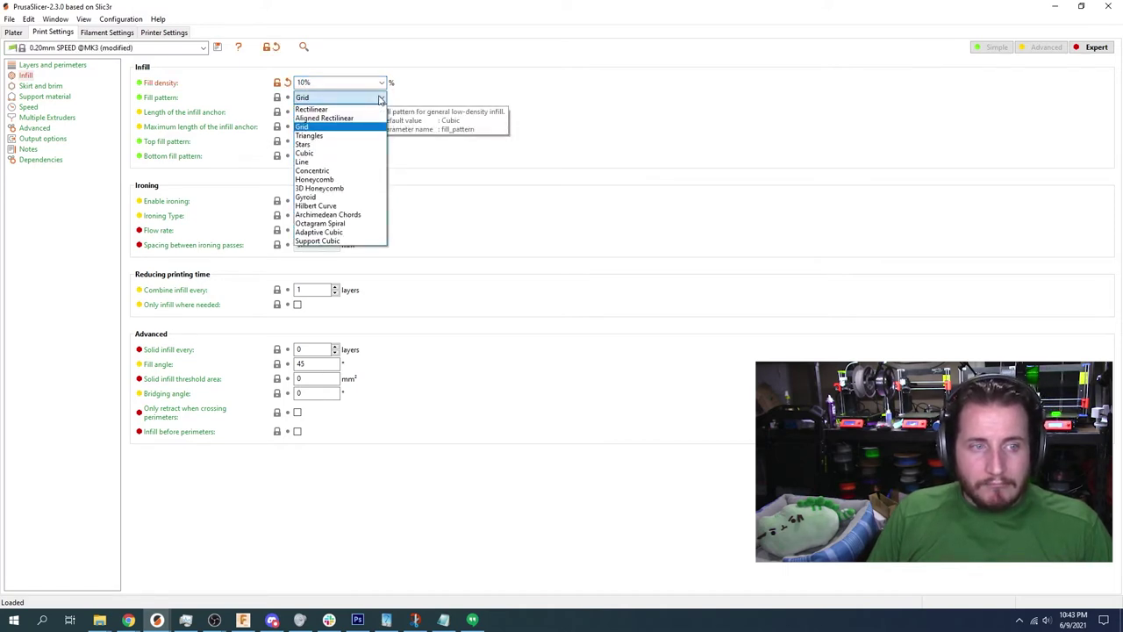
pyautogui.click(380, 98)
pyautogui.hotkey('ctrl', '1')
pyautogui.click(61, 571)
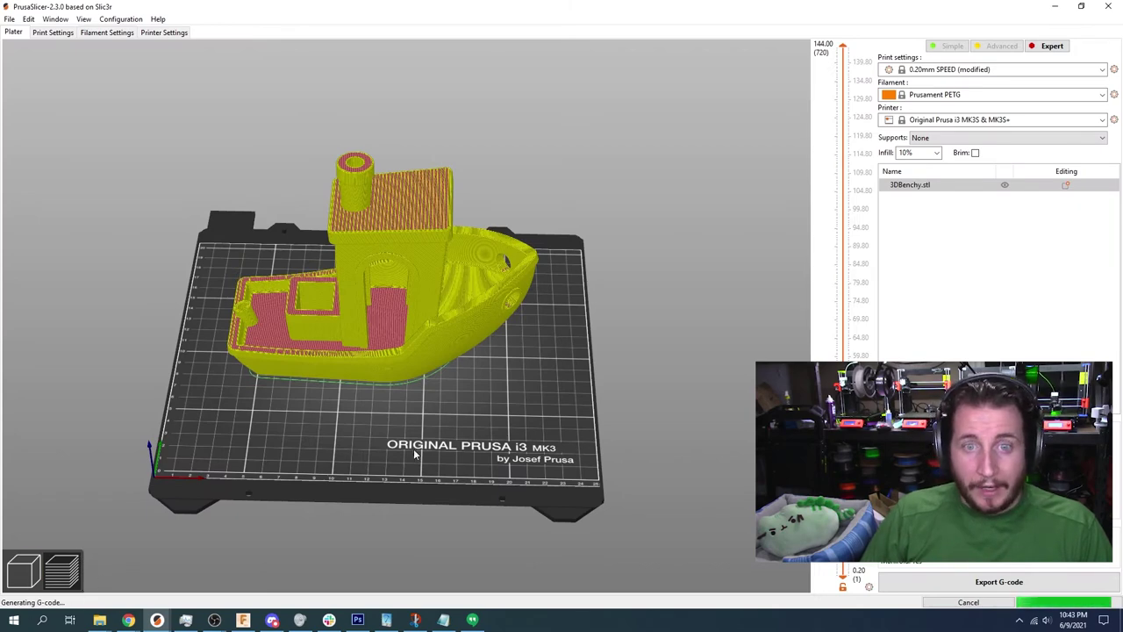
# - Orbit and zoom around the sliced Benchy preview to inspect its internal infill
pyautogui.moveTo(572, 342); pyautogui.dragTo(576, 347)
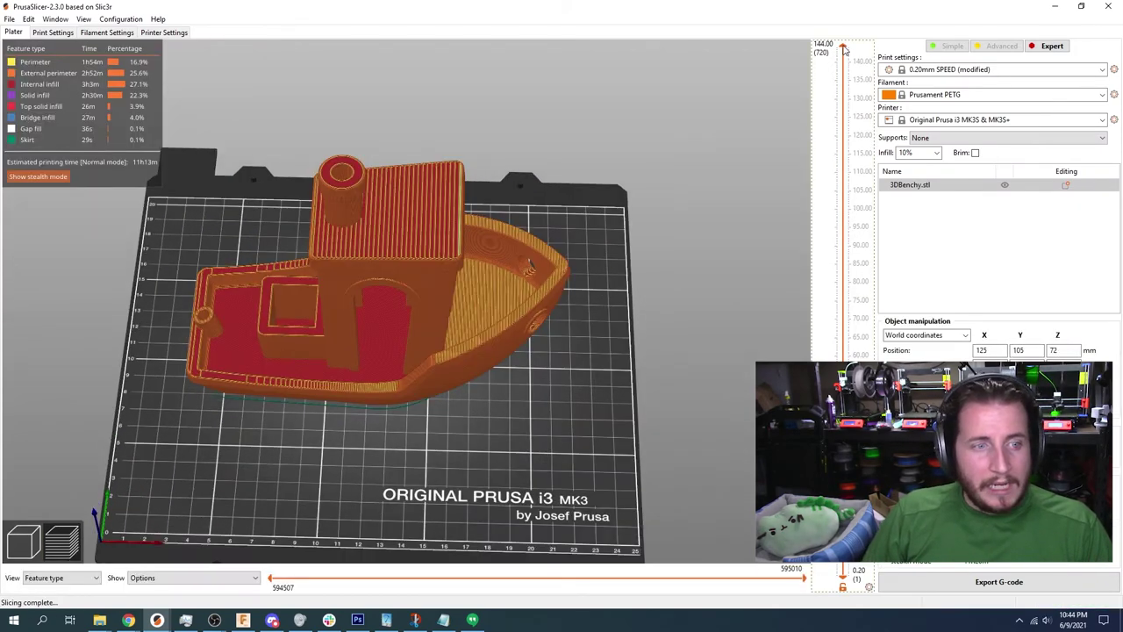
pyautogui.moveTo(843, 46); pyautogui.dragTo(833, 162)
pyautogui.scroll(8, 606, 146)
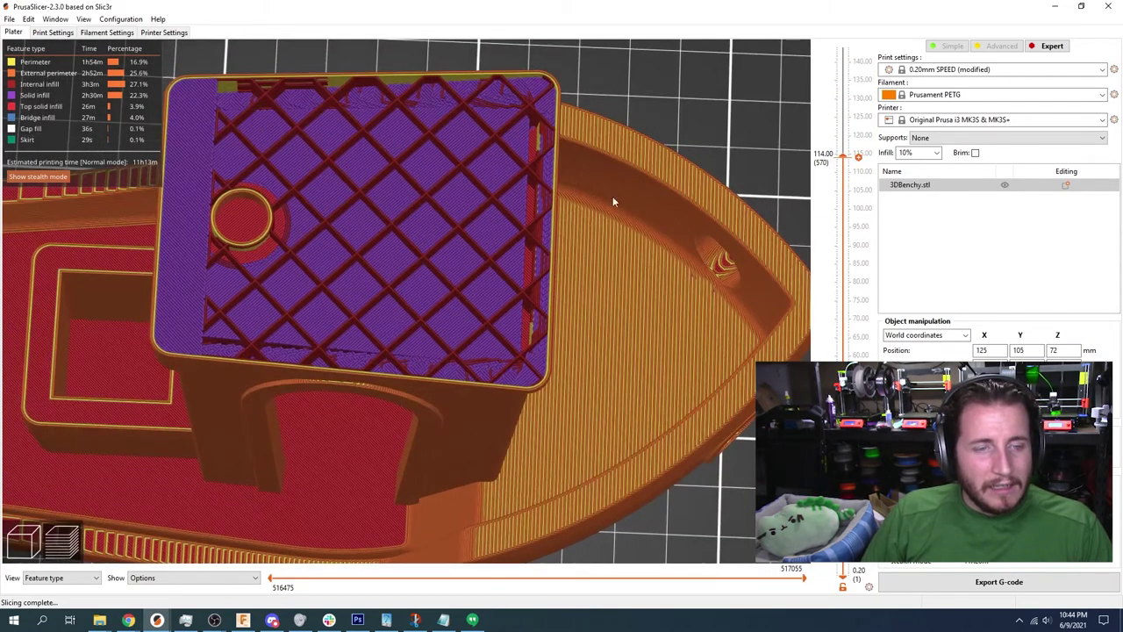
pyautogui.moveTo(588, 189); pyautogui.dragTo(571, 264)
pyautogui.scroll(5, 544, 257)
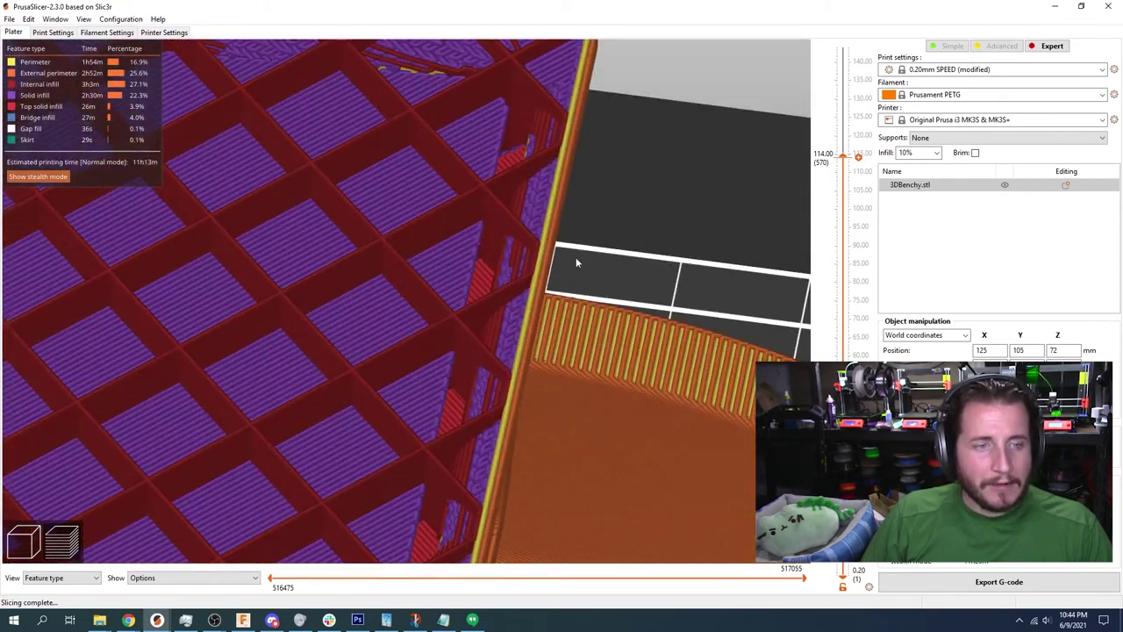
pyautogui.scroll(-5, 578, 277)
pyautogui.scroll(4, 579, 281)
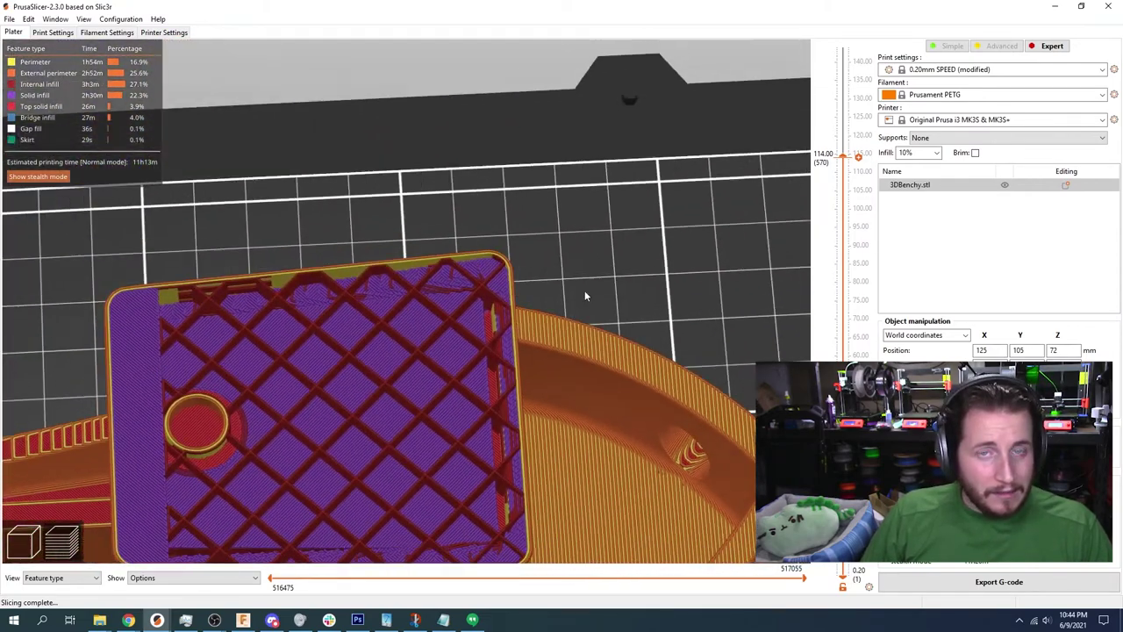
pyautogui.scroll(-8, 583, 284)
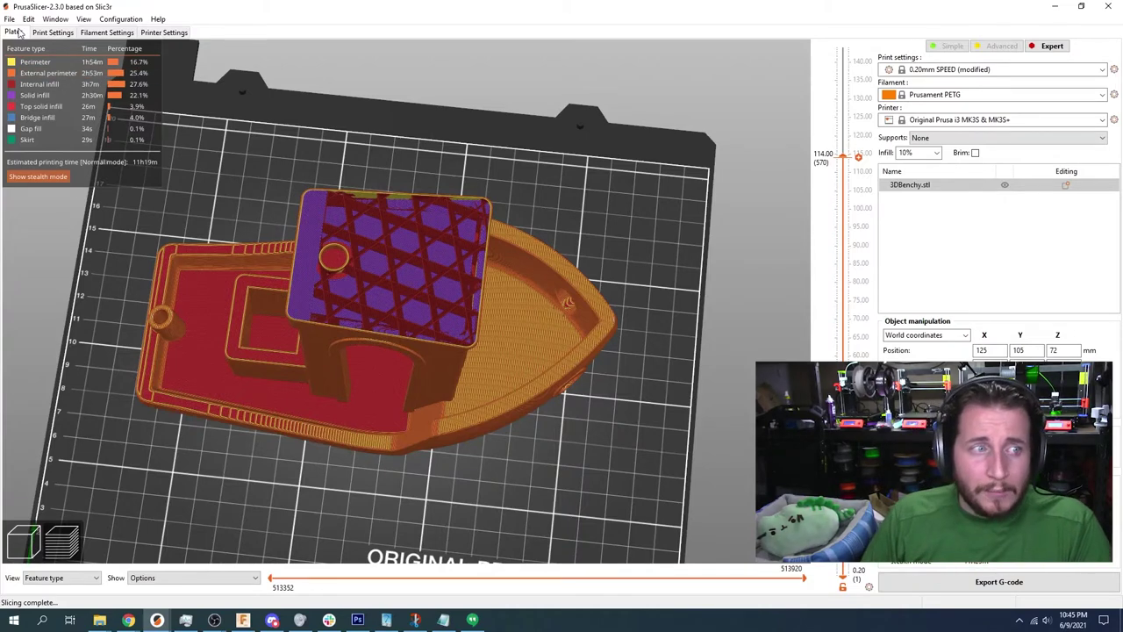
# - Pick a different infill pattern, reslice, and lower the layer slider to inspect the infill
pyautogui.click(52, 33)
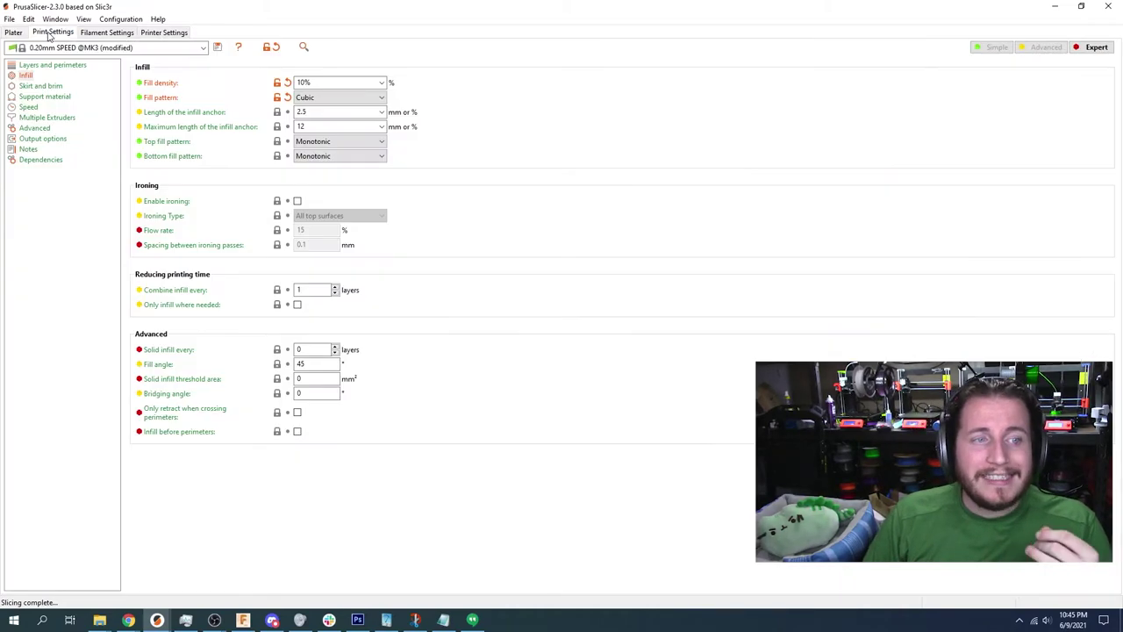
pyautogui.click(318, 98)
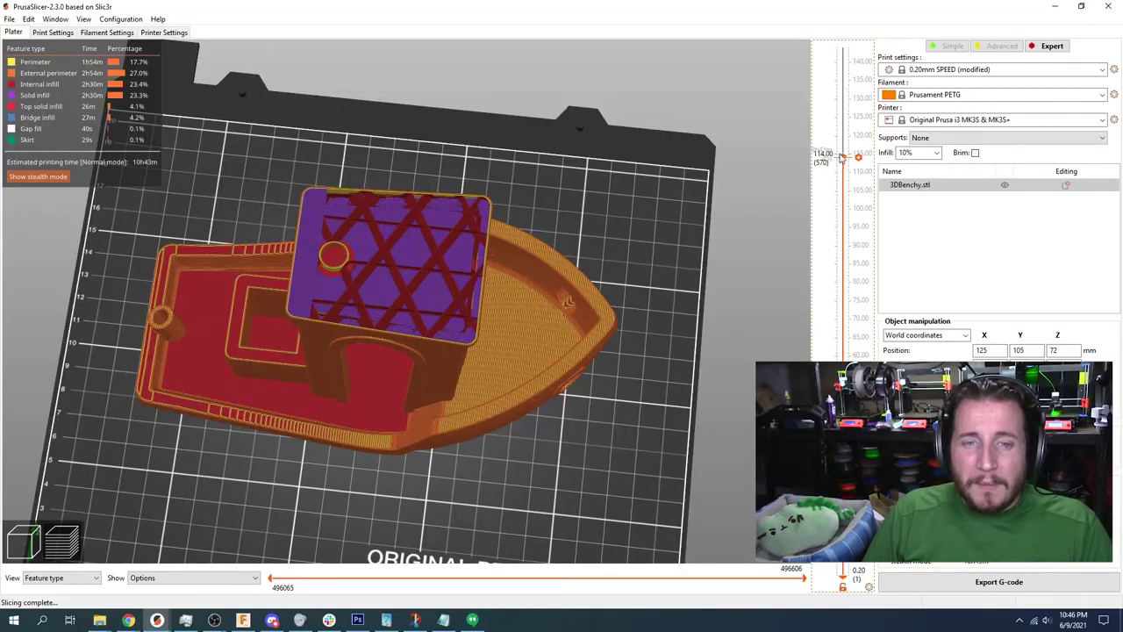
pyautogui.moveTo(847, 160); pyautogui.dragTo(661, 178)
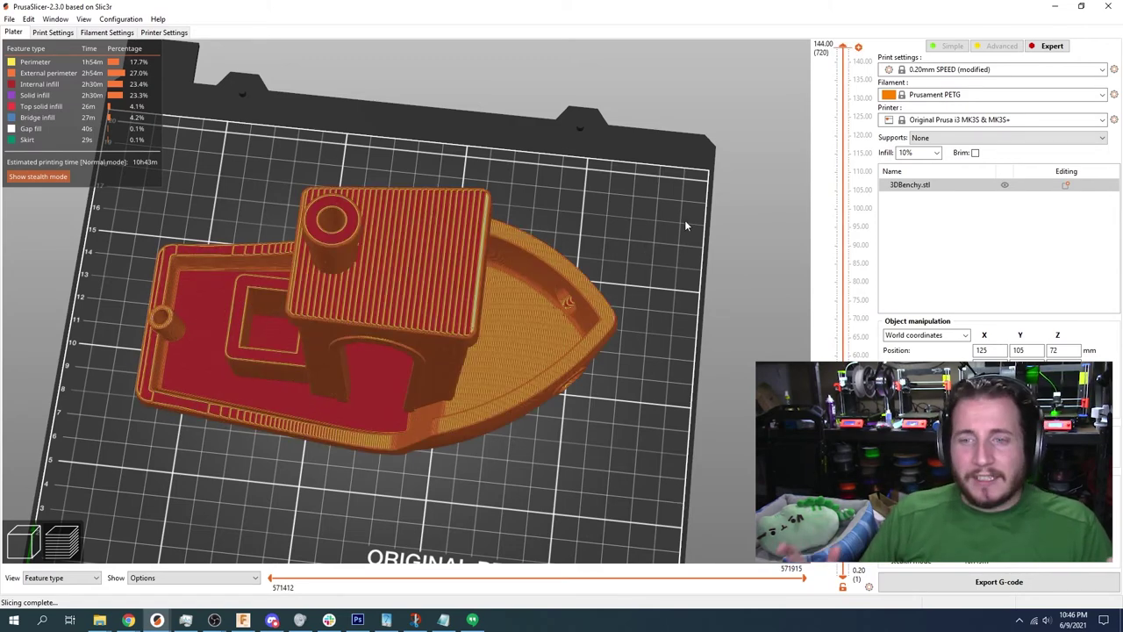
pyautogui.moveTo(686, 226); pyautogui.dragTo(489, 348)
pyautogui.scroll(-3, 490, 349)
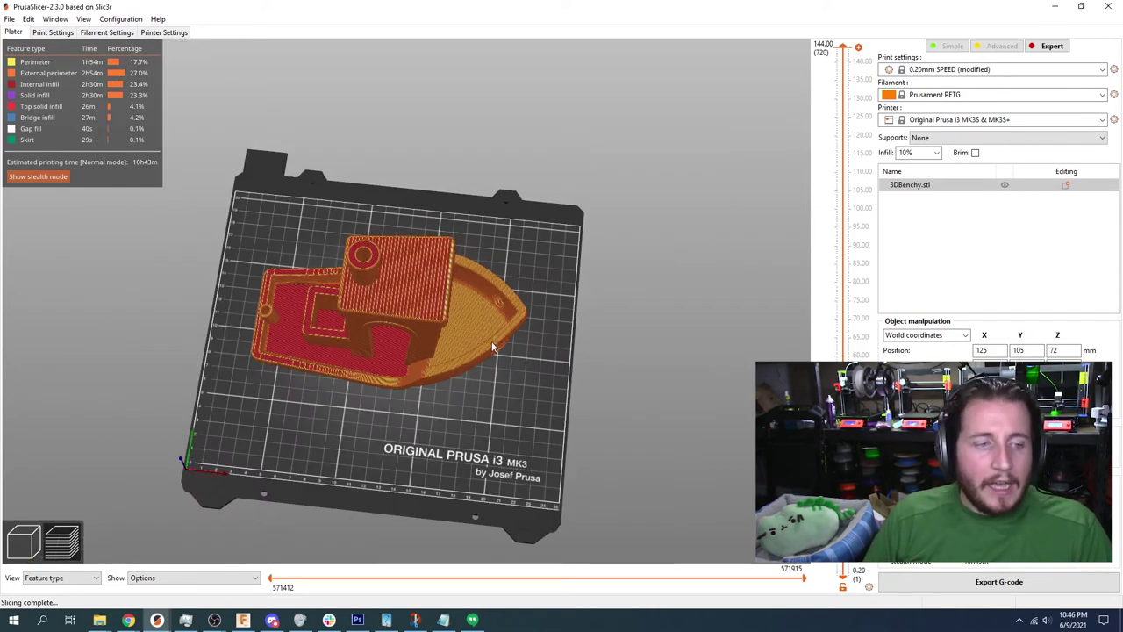
pyautogui.moveTo(150, 513); pyautogui.dragTo(285, 471)
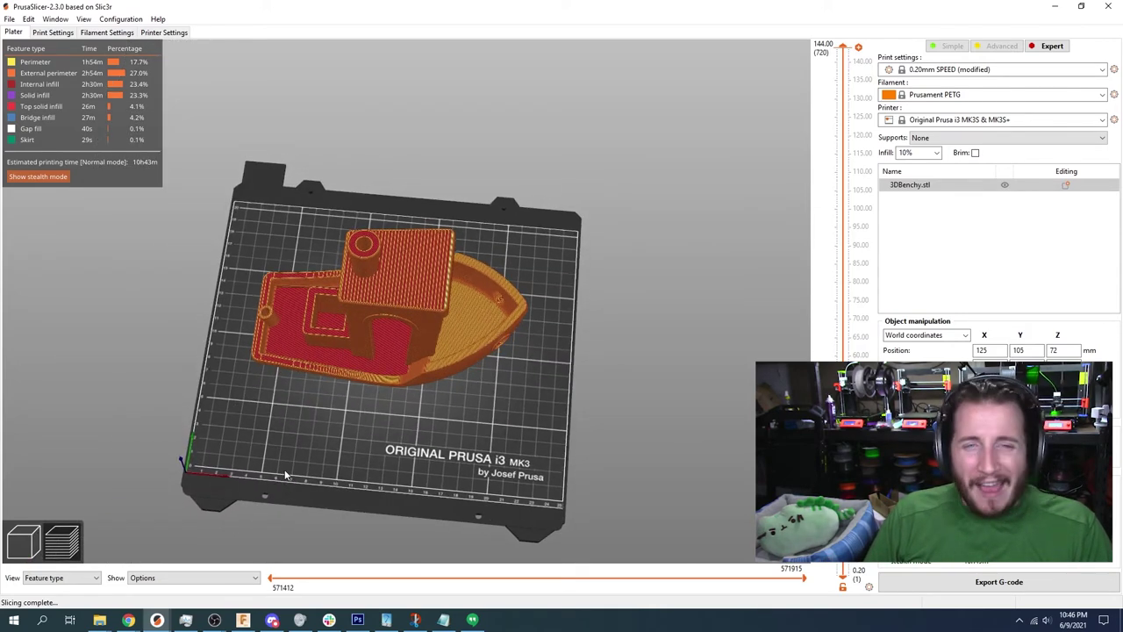
# - Add a Shape-Box beside the 3DBenchy and arrange the objects on the bed
pyautogui.click(33, 544)
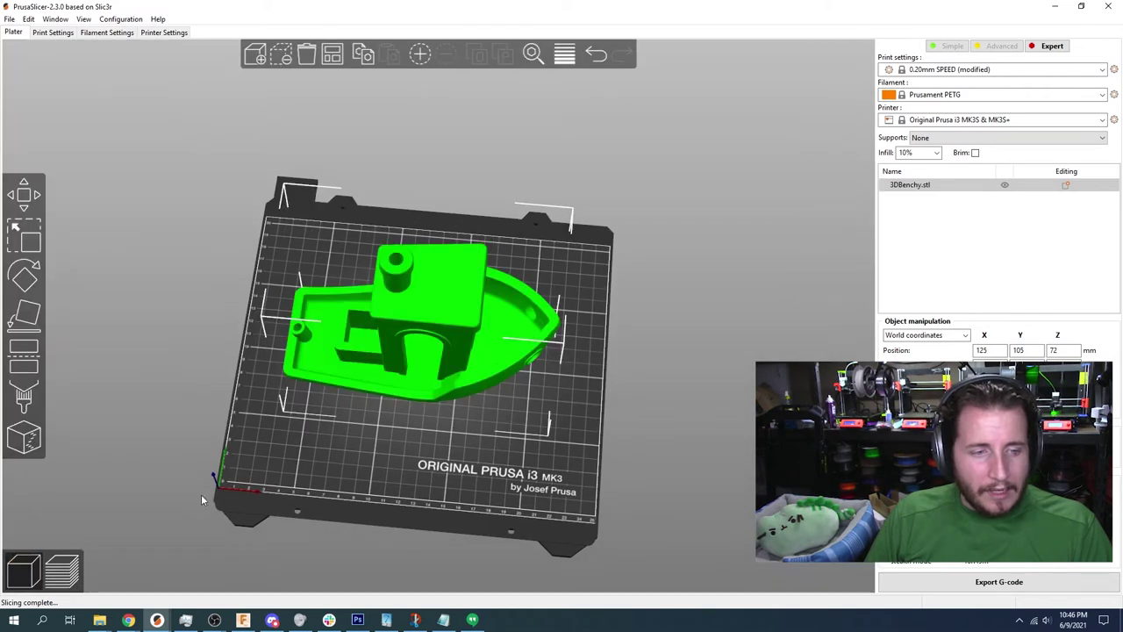
pyautogui.rightClick(405, 464)
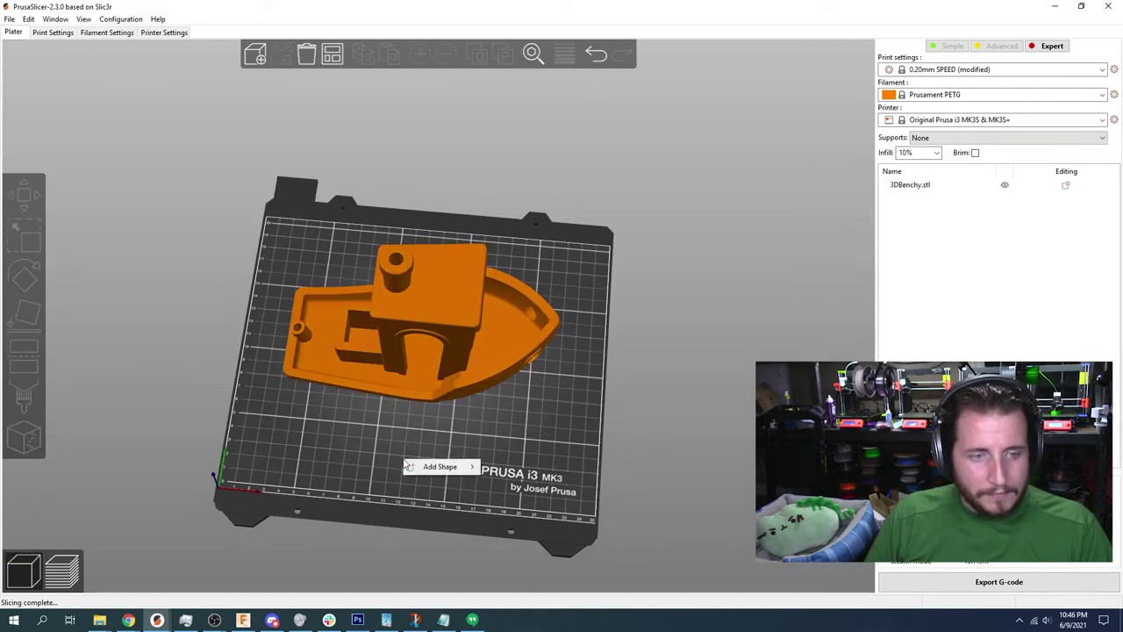
pyautogui.moveTo(440, 468)
pyautogui.click(523, 469)
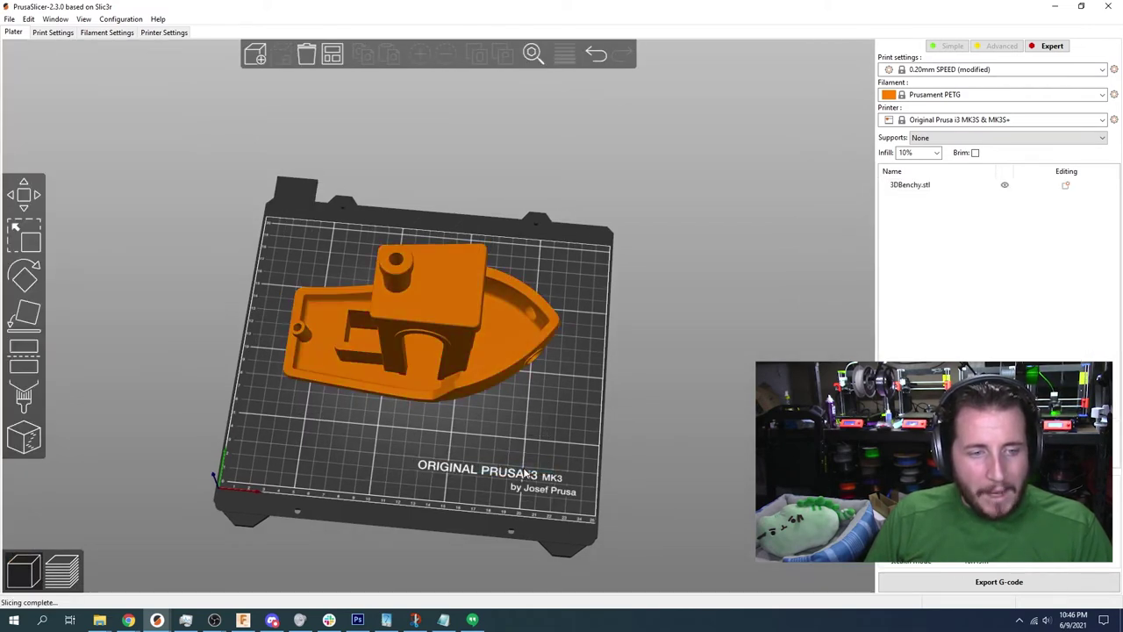
pyautogui.moveTo(525, 473); pyautogui.dragTo(230, 206)
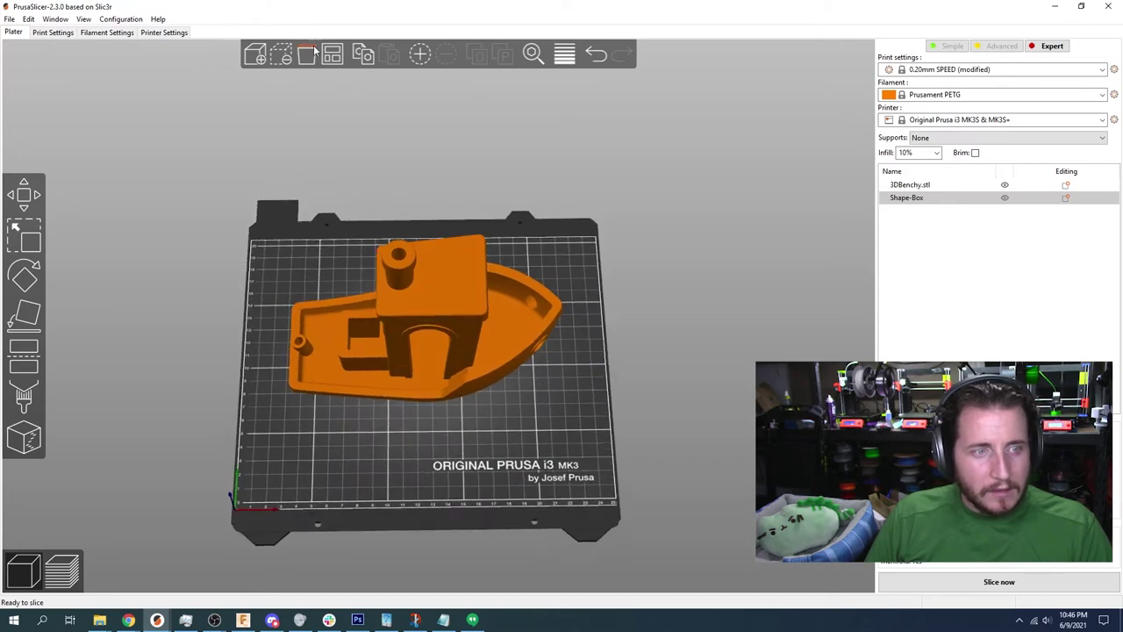
pyautogui.click(342, 57)
pyautogui.moveTo(412, 456); pyautogui.dragTo(386, 361)
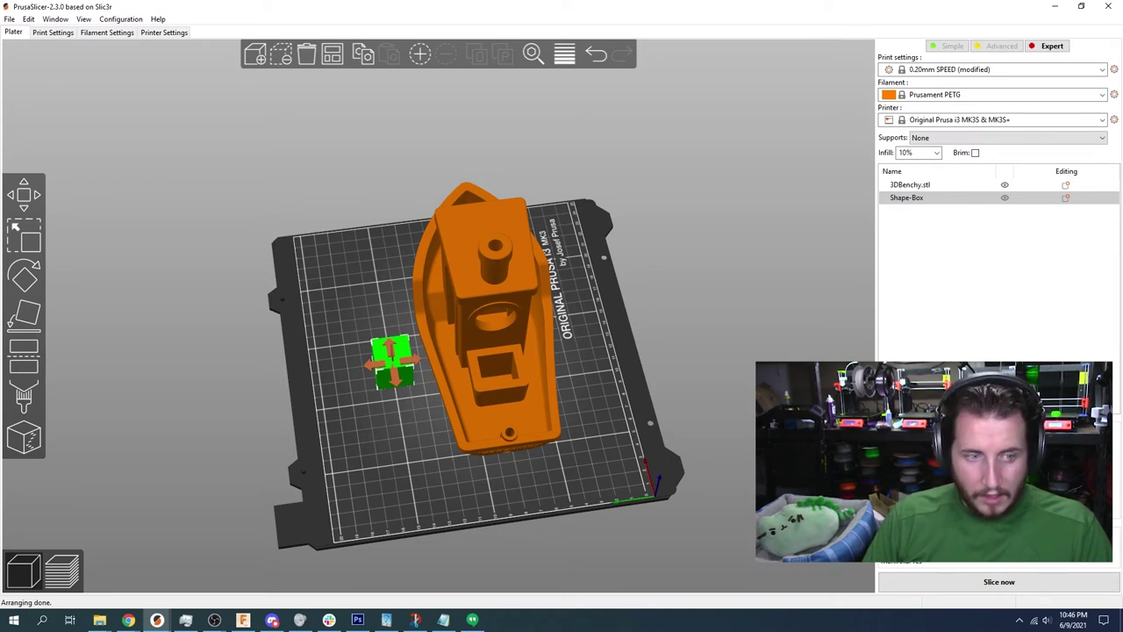
# - Scale the box up, keep it inside the print area, and nudge it down the bed
pyautogui.press('Return')
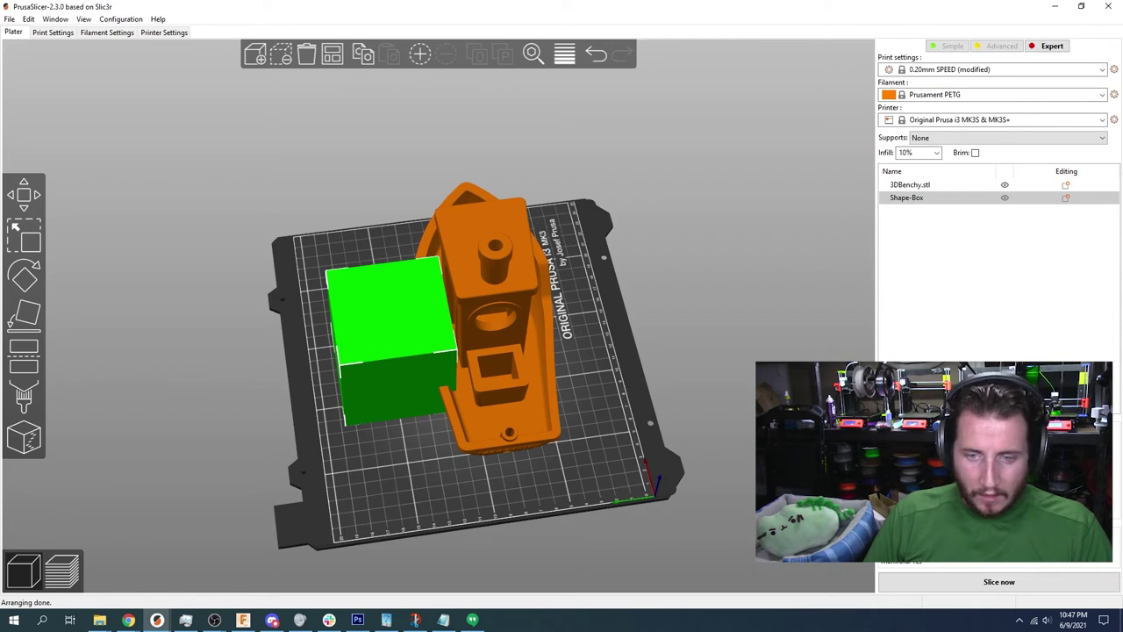
pyautogui.press('Return')
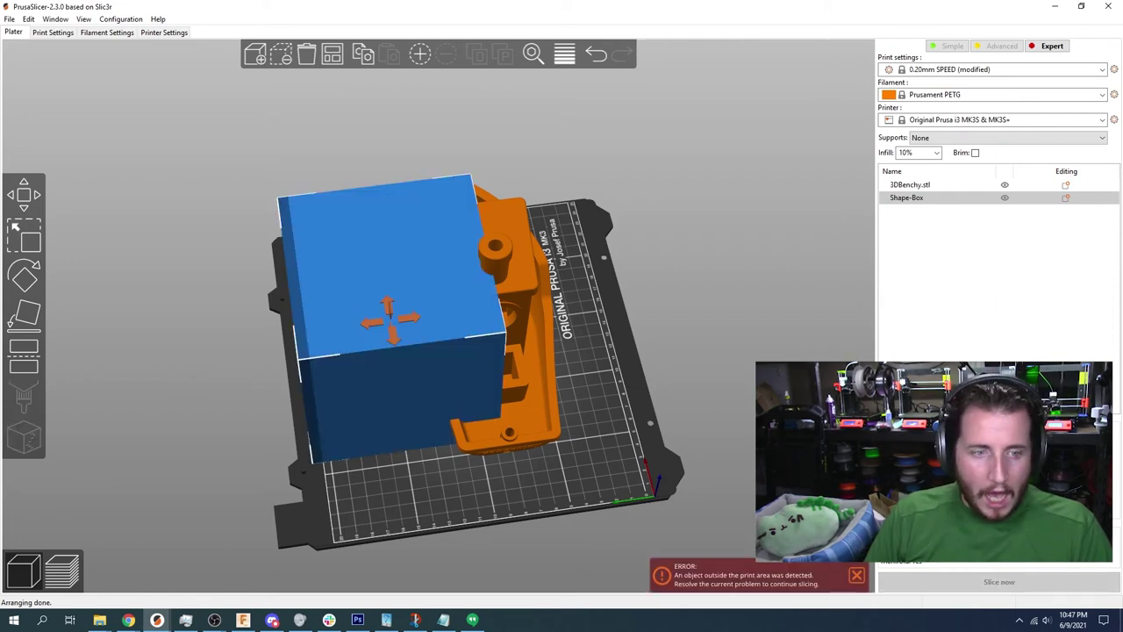
pyautogui.moveTo(565, 481); pyautogui.dragTo(475, 283)
pyautogui.press('Return')
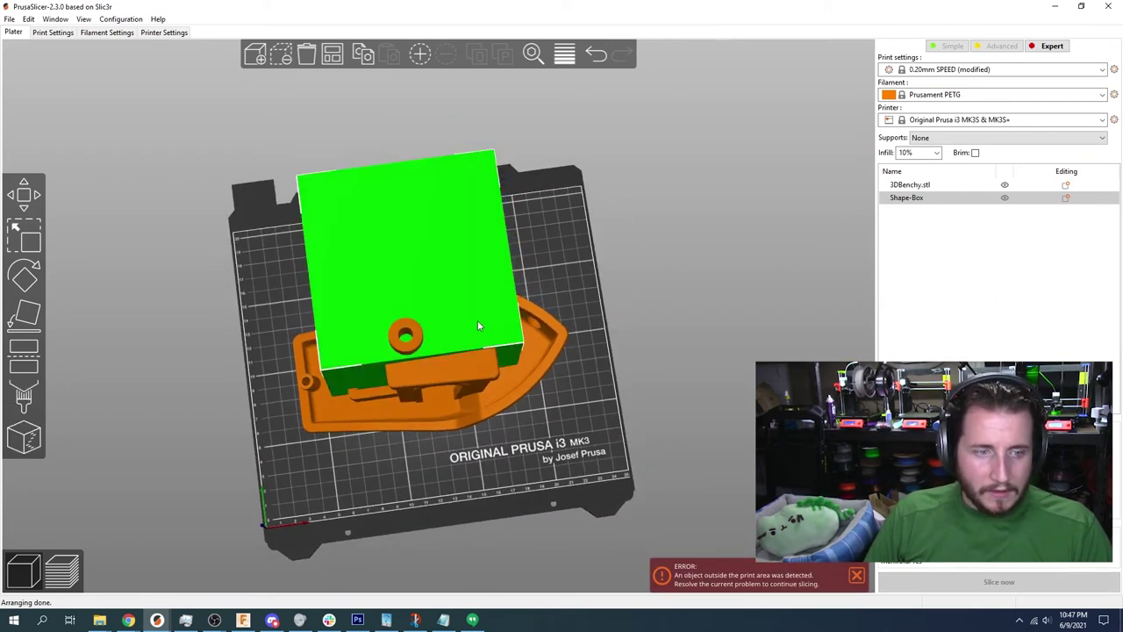
pyautogui.moveTo(275, 422); pyautogui.dragTo(363, 447)
pyautogui.click(342, 450)
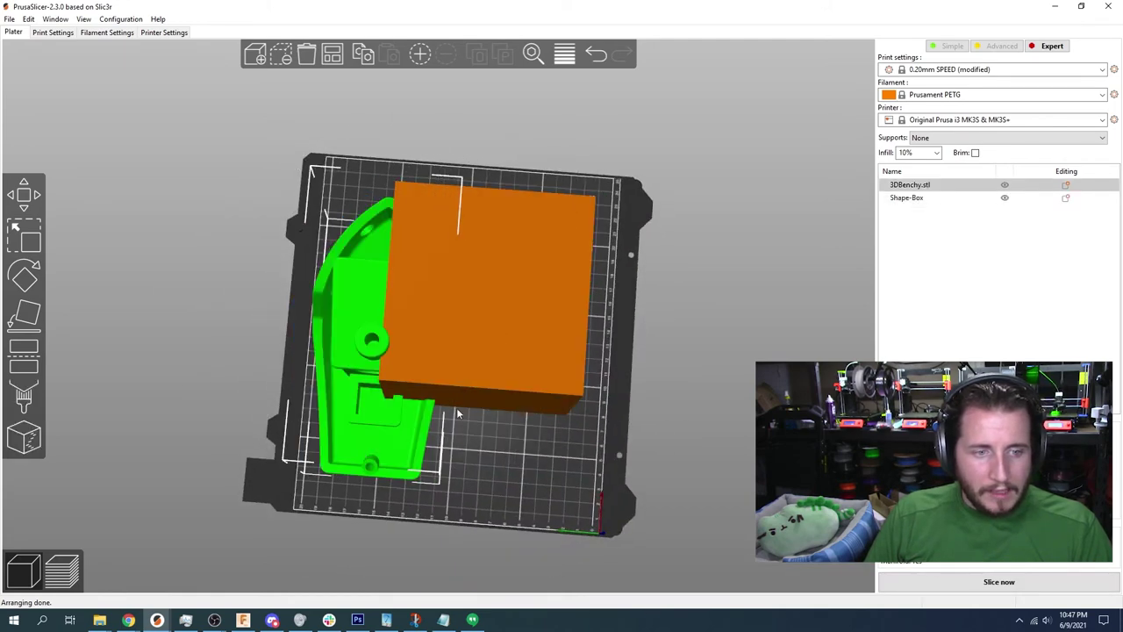
pyautogui.click(507, 389)
pyautogui.moveTo(507, 395); pyautogui.dragTo(393, 498)
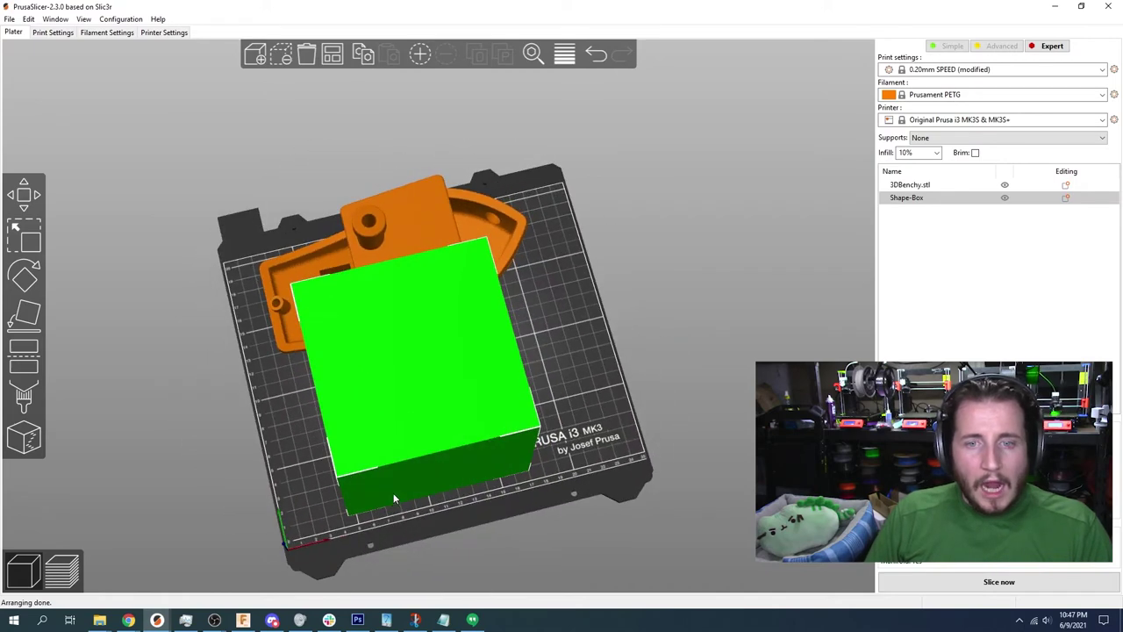
# - Mark the 3DBenchy non-printable and slice only the box
pyautogui.click(1004, 186)
pyautogui.click(1004, 185)
pyautogui.moveTo(630, 371); pyautogui.dragTo(605, 390)
pyautogui.click(991, 583)
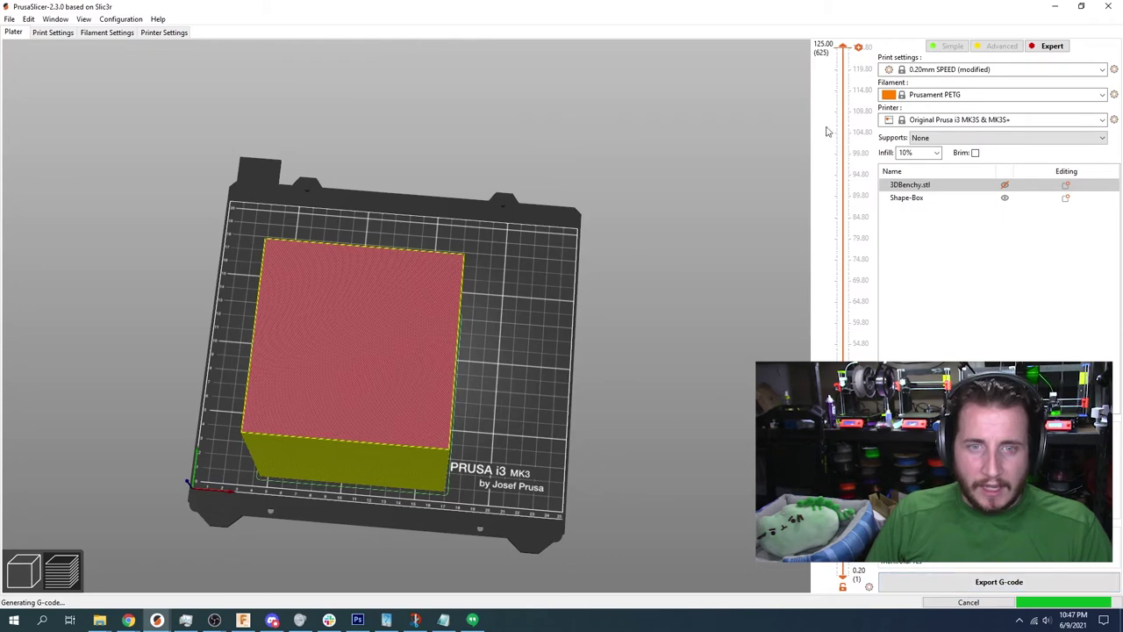
pyautogui.moveTo(844, 54); pyautogui.dragTo(844, 189)
pyautogui.moveTo(677, 243); pyautogui.dragTo(599, 259)
pyautogui.scroll(5, 677, 198)
pyautogui.moveTo(678, 198); pyautogui.dragTo(764, 284)
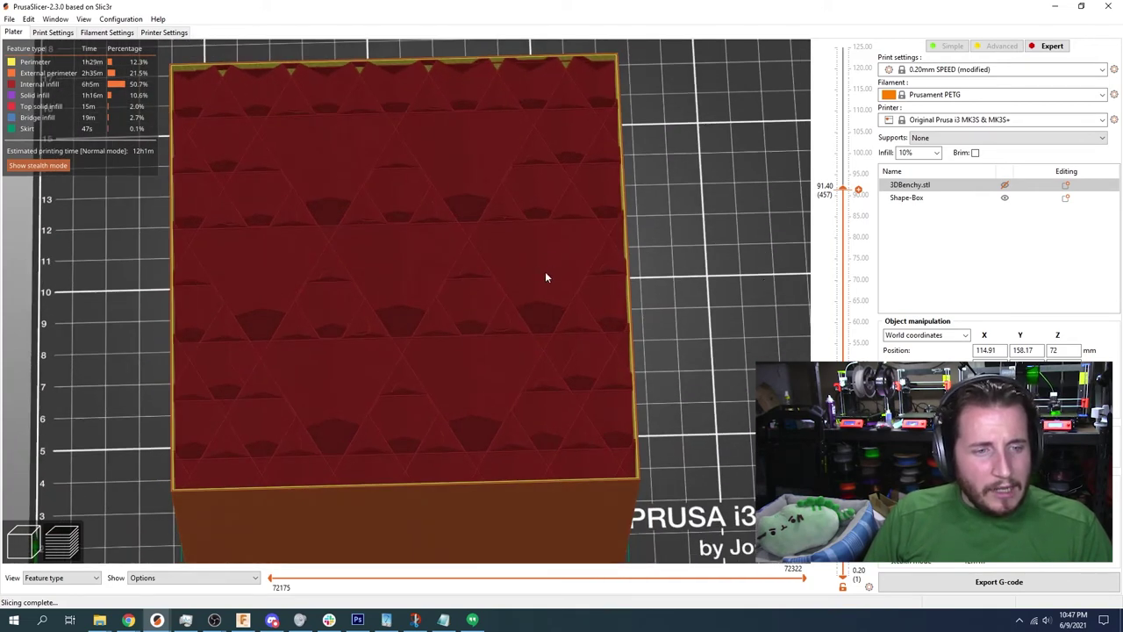
pyautogui.moveTo(847, 193); pyautogui.dragTo(825, 35)
pyautogui.press('b')
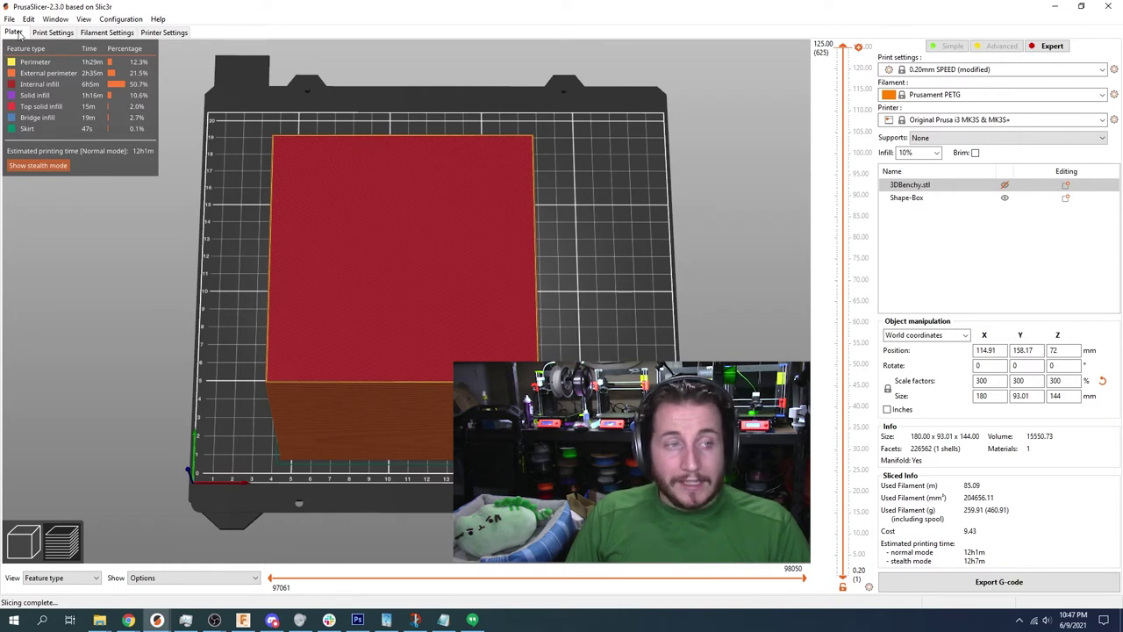
# - Switch the infill pattern to Cubic and reslice the box
pyautogui.click(52, 32)
pyautogui.click(330, 97)
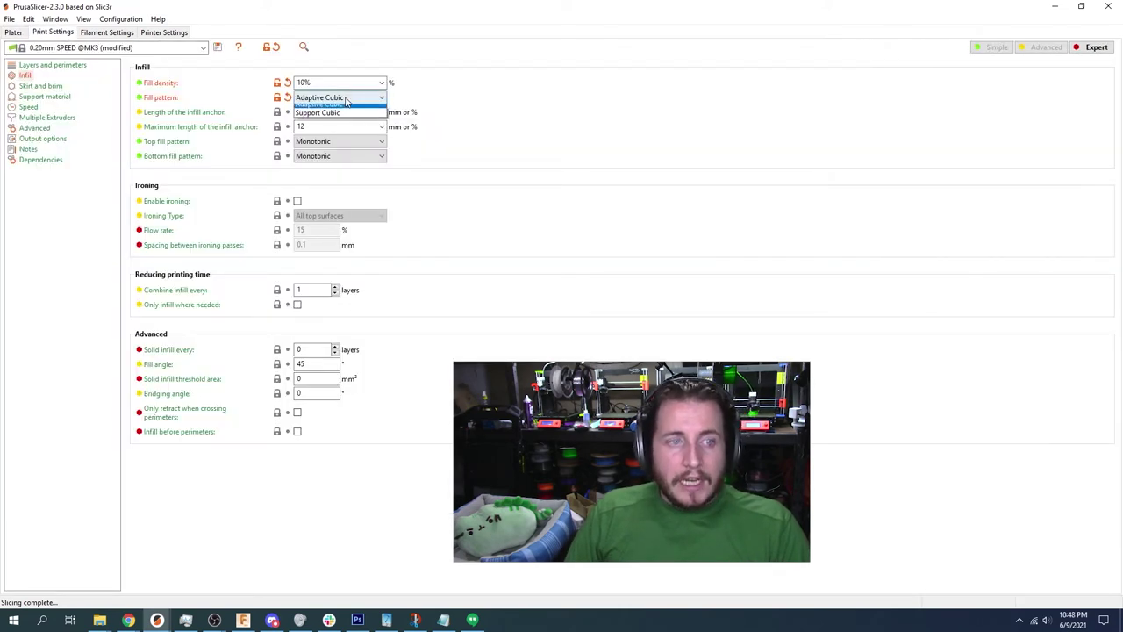
pyautogui.click(14, 33)
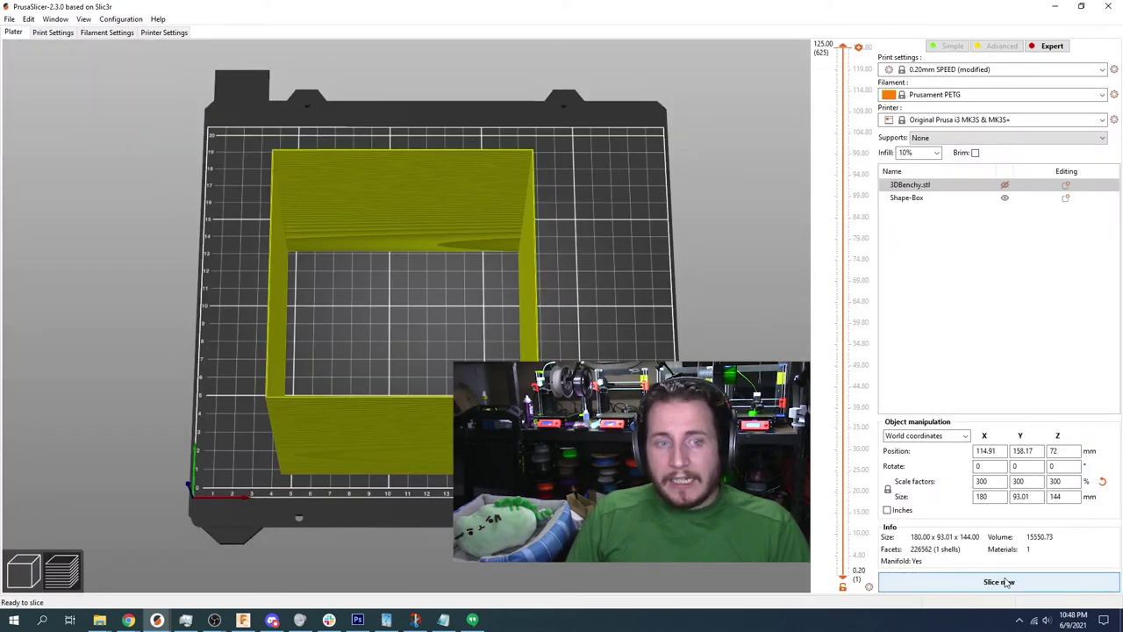
pyautogui.click(999, 582)
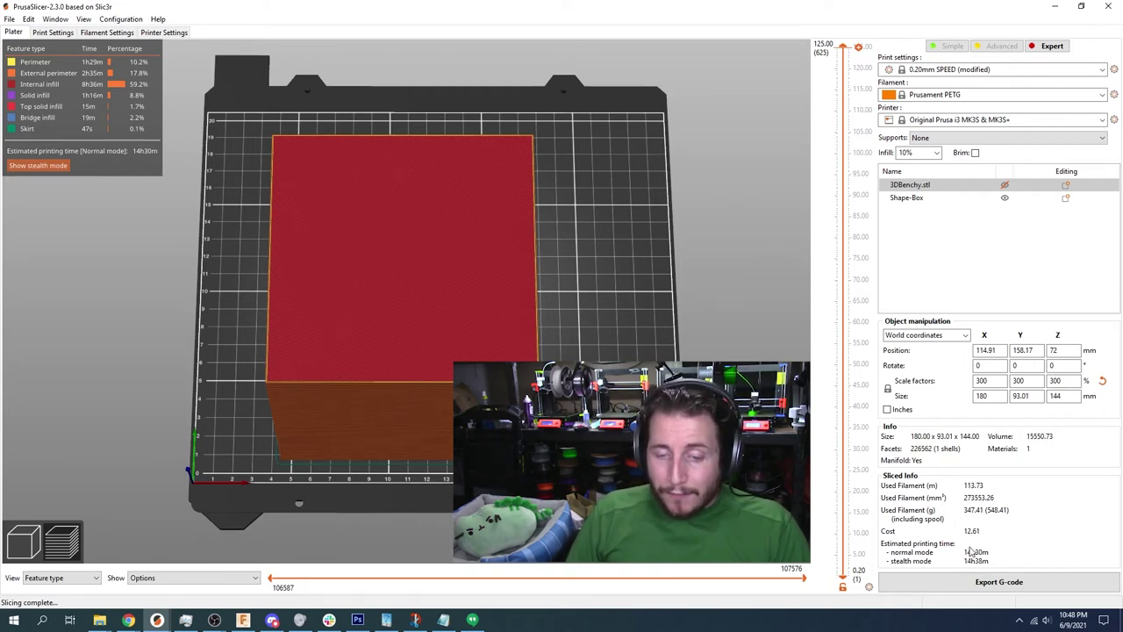
# - Change the infill pattern to Adaptive Cubic and reslice the box
pyautogui.click(53, 32)
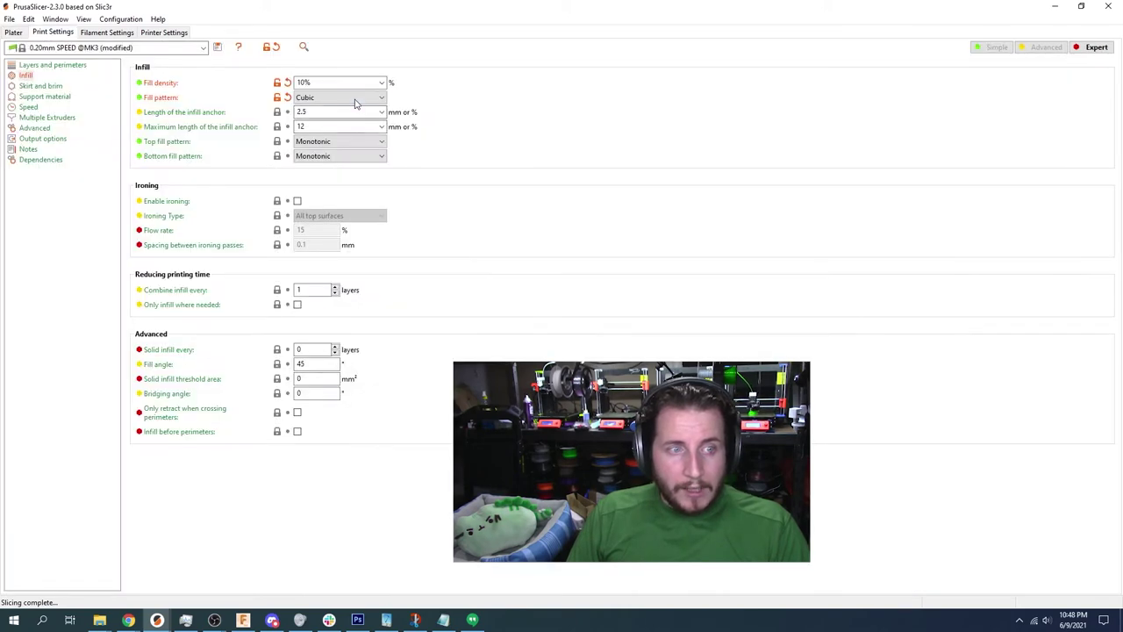
pyautogui.click(355, 99)
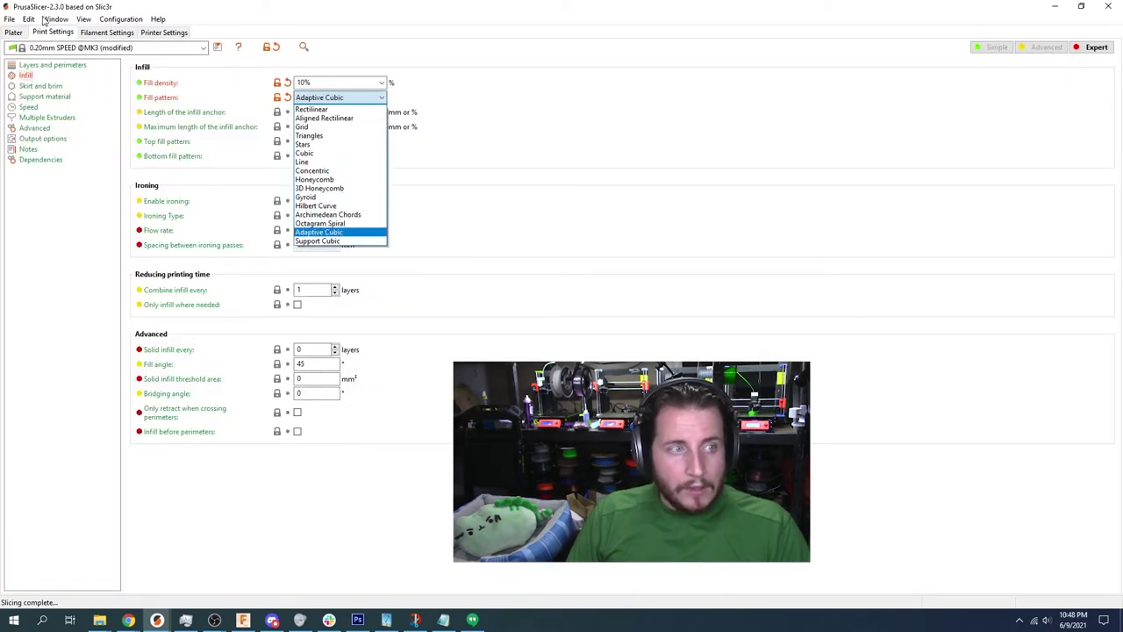
pyautogui.click(18, 32)
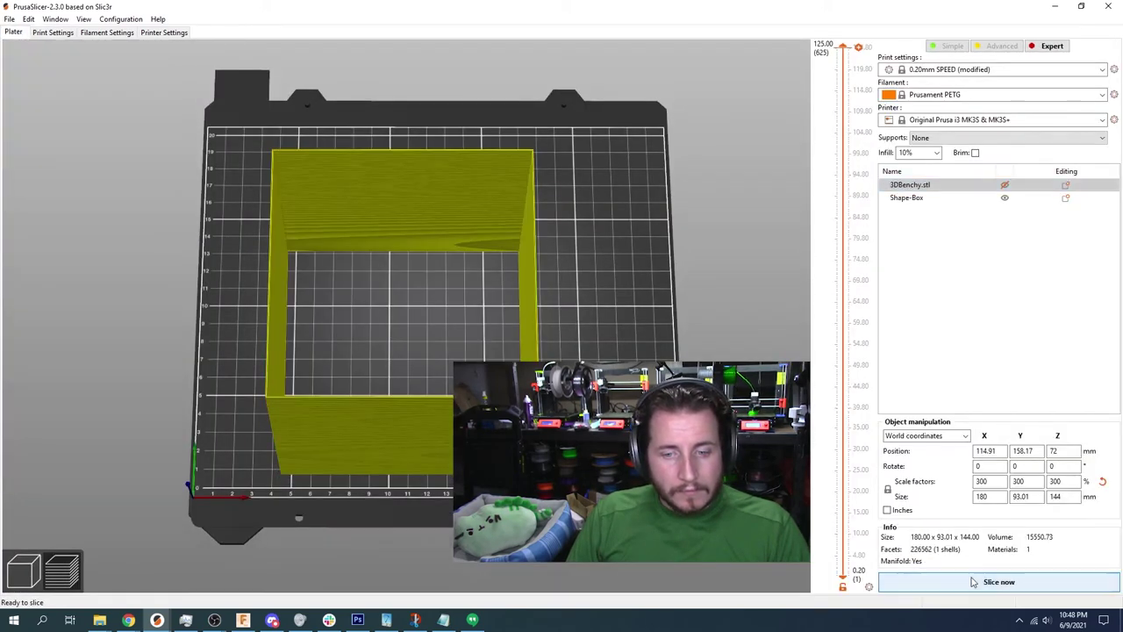
pyautogui.click(972, 582)
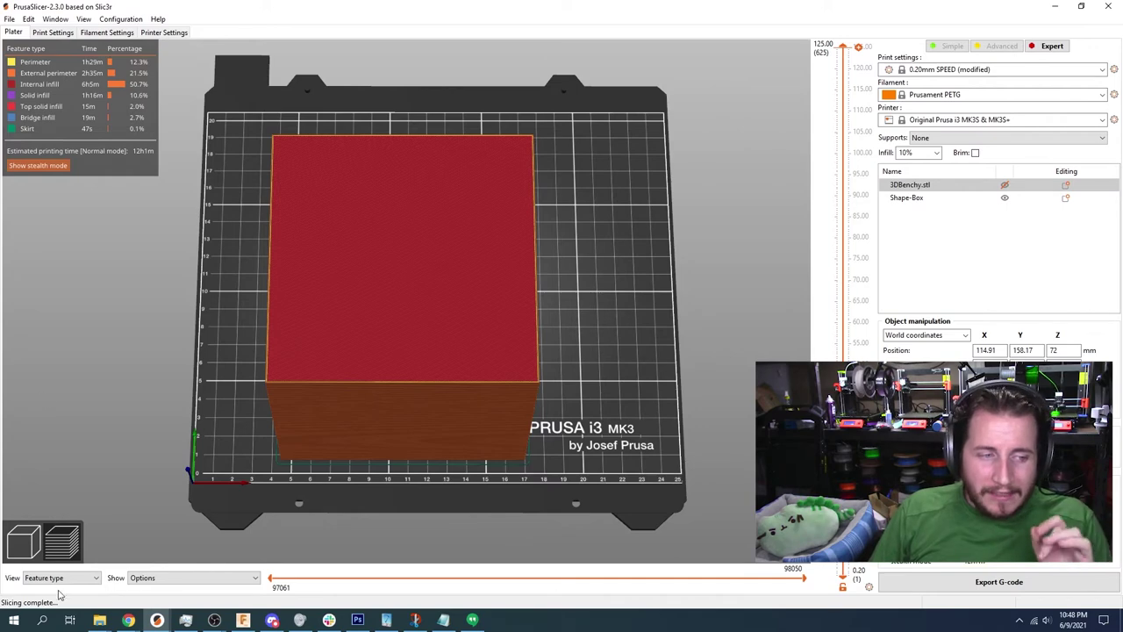
# - Make the box non-printable, the 3DBenchy printable, and arrange it to the bed centre
pyautogui.click(33, 553)
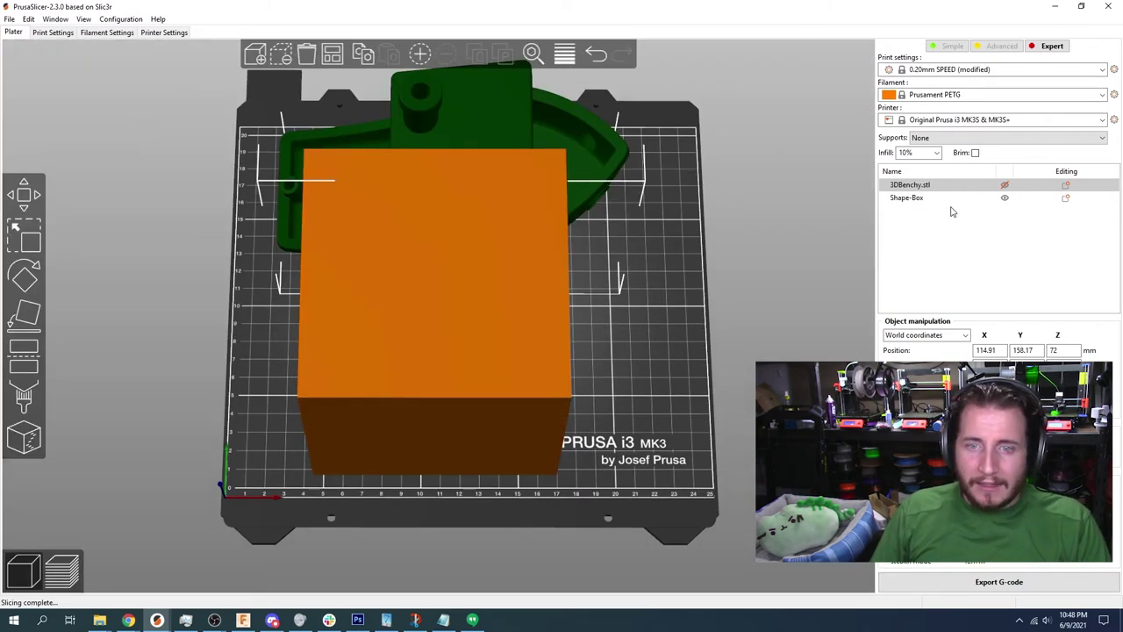
pyautogui.click(1004, 199)
pyautogui.click(1004, 185)
pyautogui.click(1005, 185)
pyautogui.click(1004, 185)
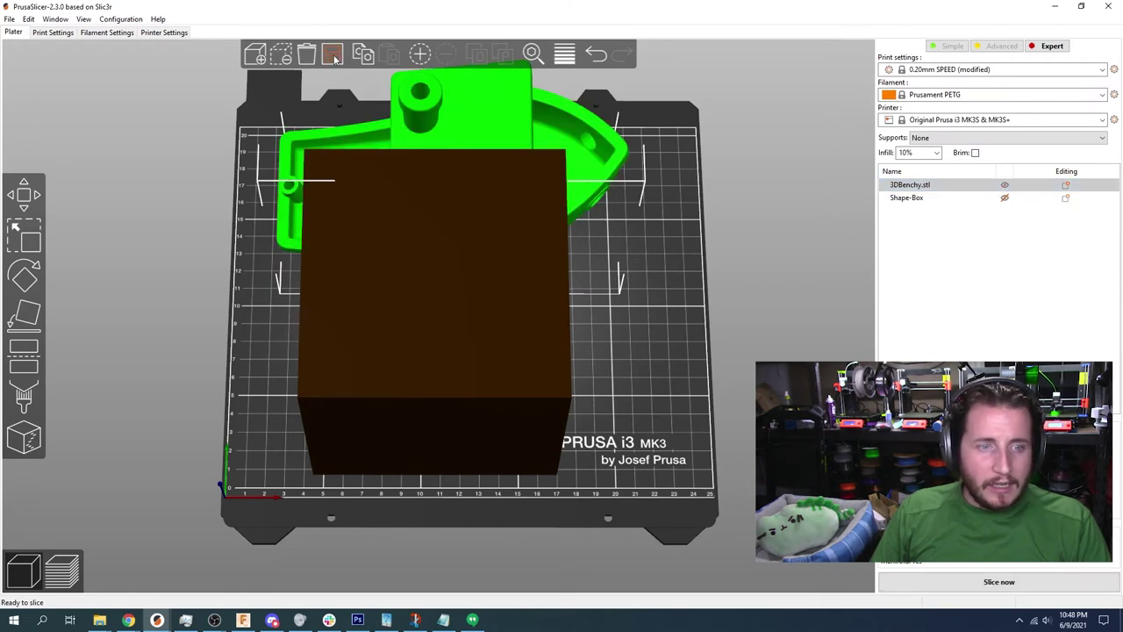
pyautogui.click(332, 55)
# - Choose a different infill pattern and slice the 3DBenchy on its own
pyautogui.click(53, 32)
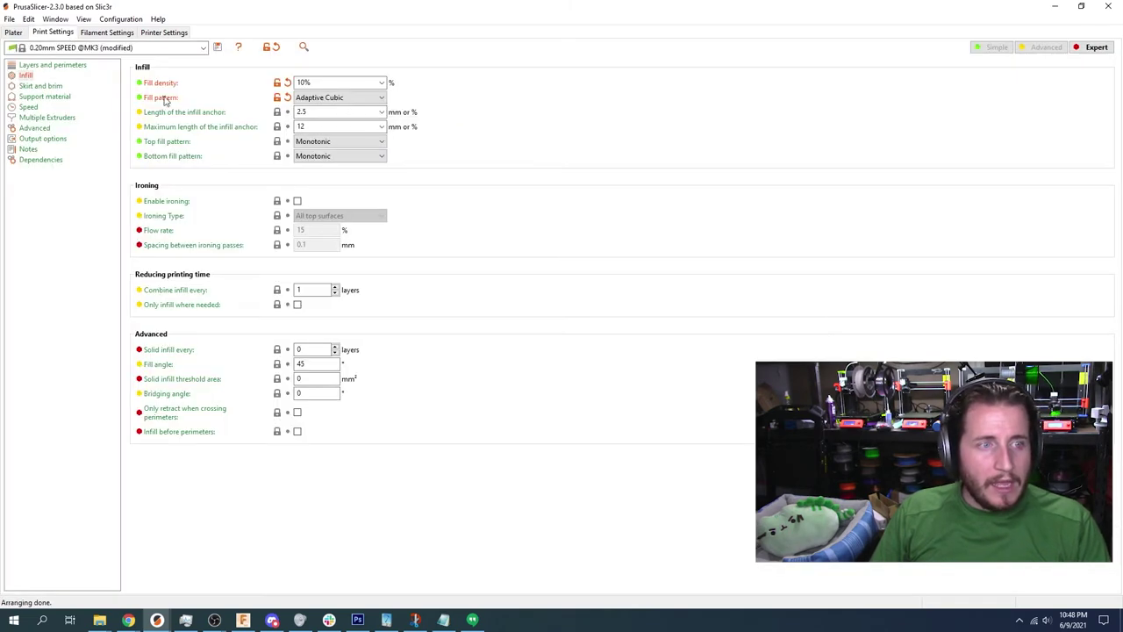
pyautogui.click(357, 97)
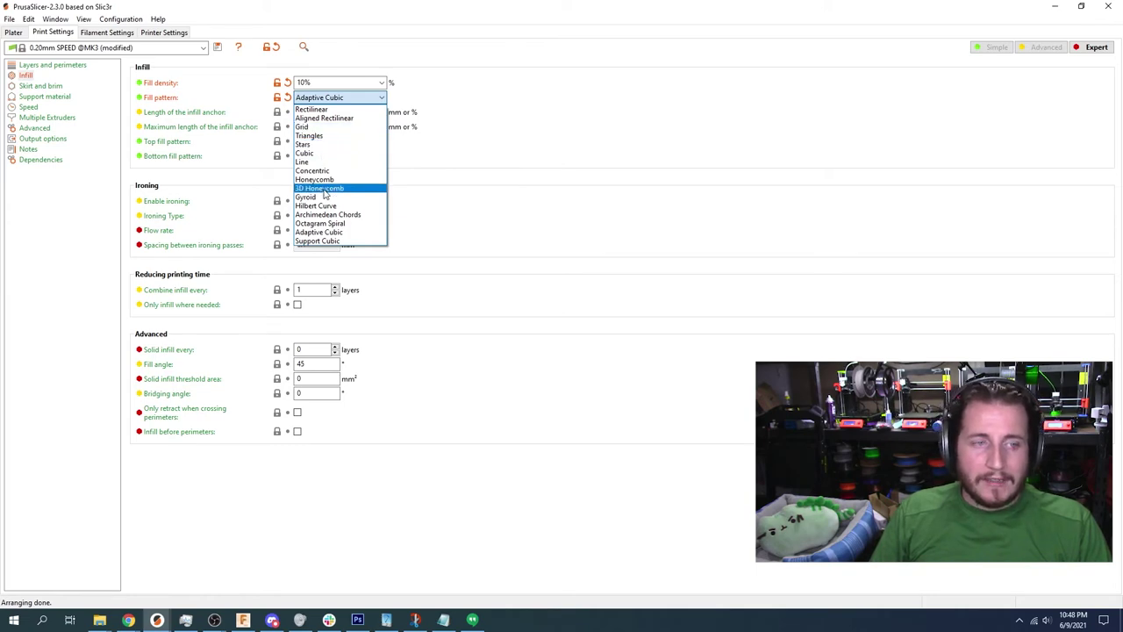
pyautogui.click(324, 198)
pyautogui.click(16, 32)
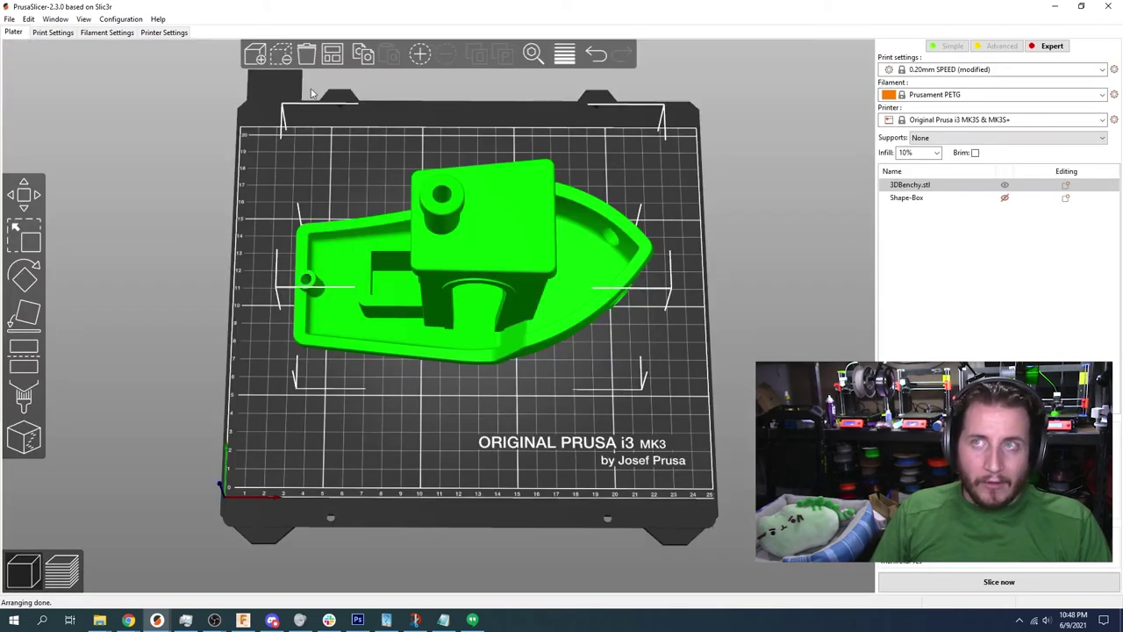
pyautogui.moveTo(572, 243); pyautogui.dragTo(699, 366)
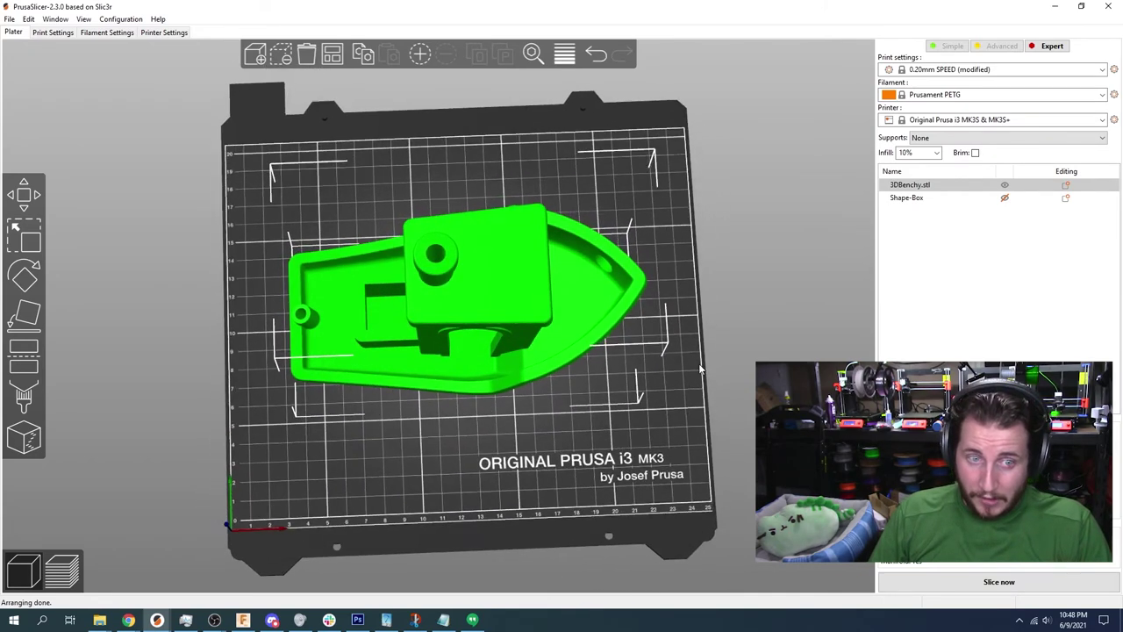
pyautogui.click(964, 590)
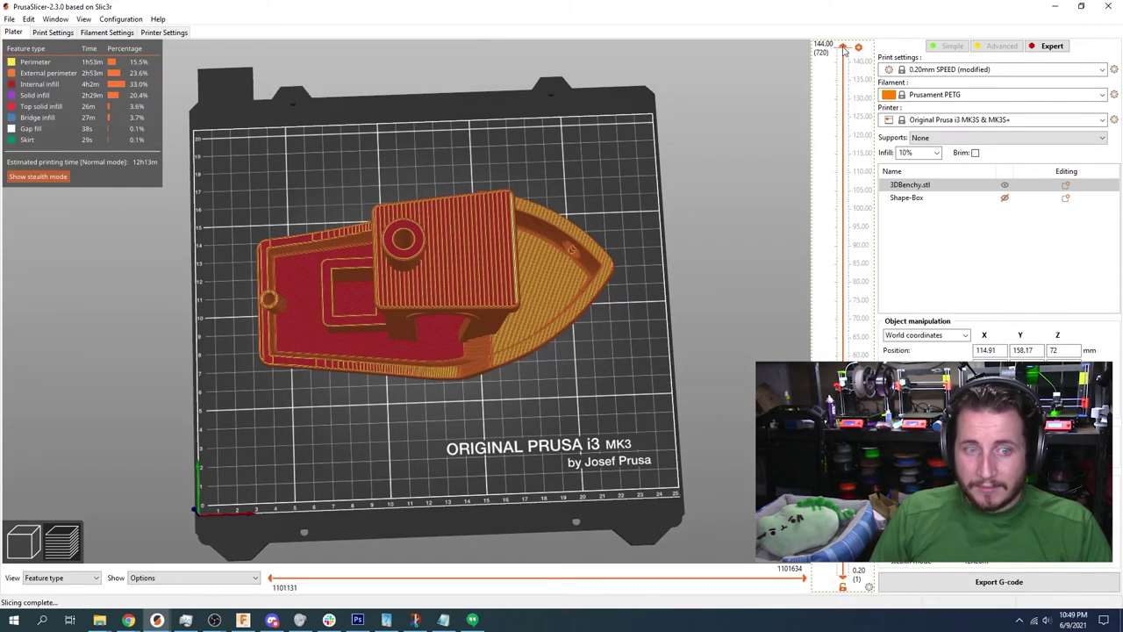
pyautogui.moveTo(844, 49); pyautogui.dragTo(843, 318)
pyautogui.scroll(6, 744, 226)
pyautogui.scroll(-2, 662, 384)
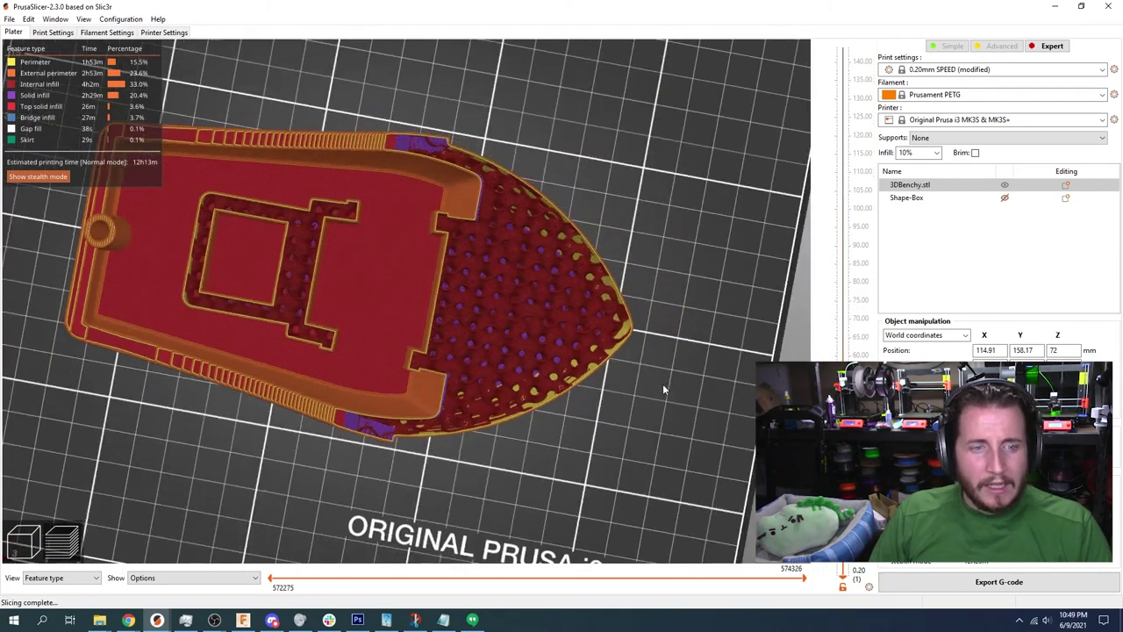
pyautogui.moveTo(662, 384); pyautogui.dragTo(488, 330)
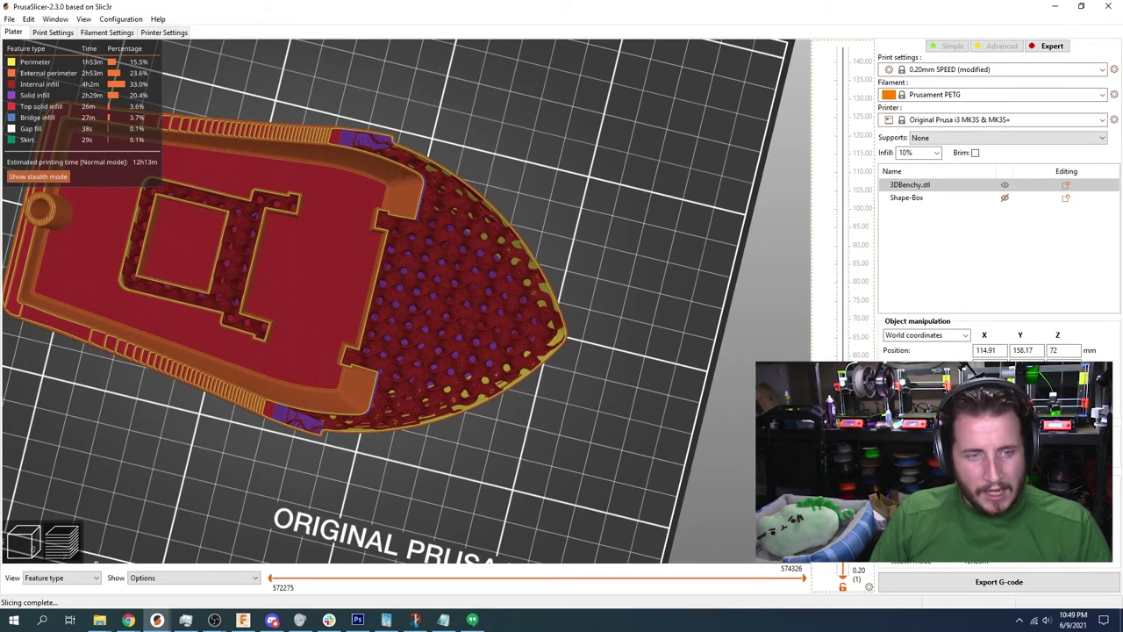
pyautogui.scroll(-8, 842, 395)
pyautogui.scroll(3, 648, 354)
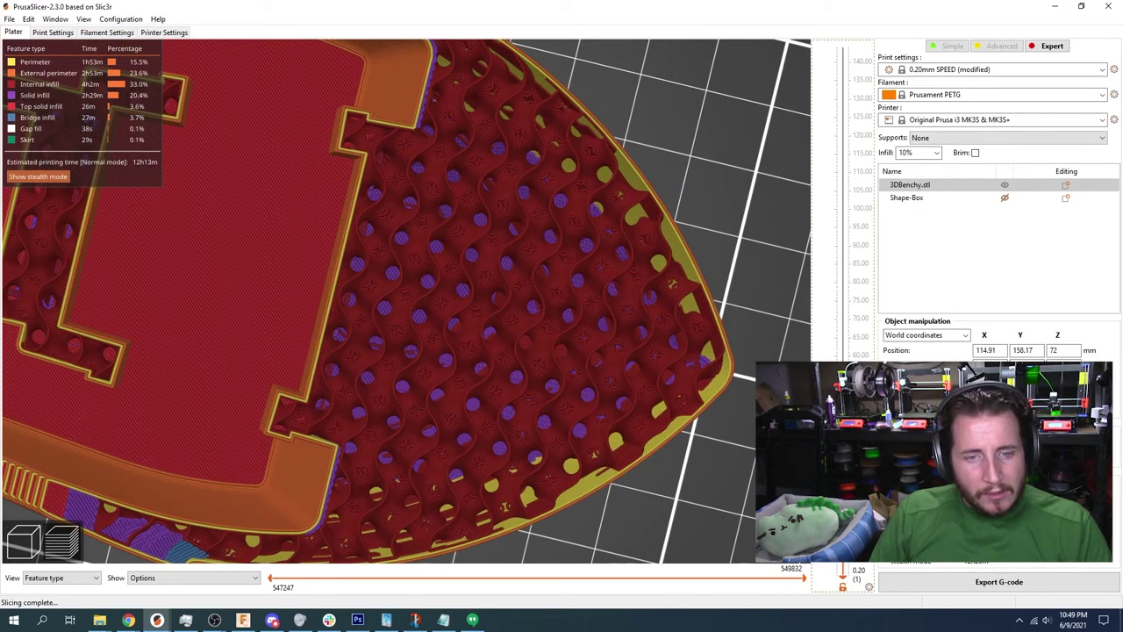
pyautogui.scroll(4, 722, 395)
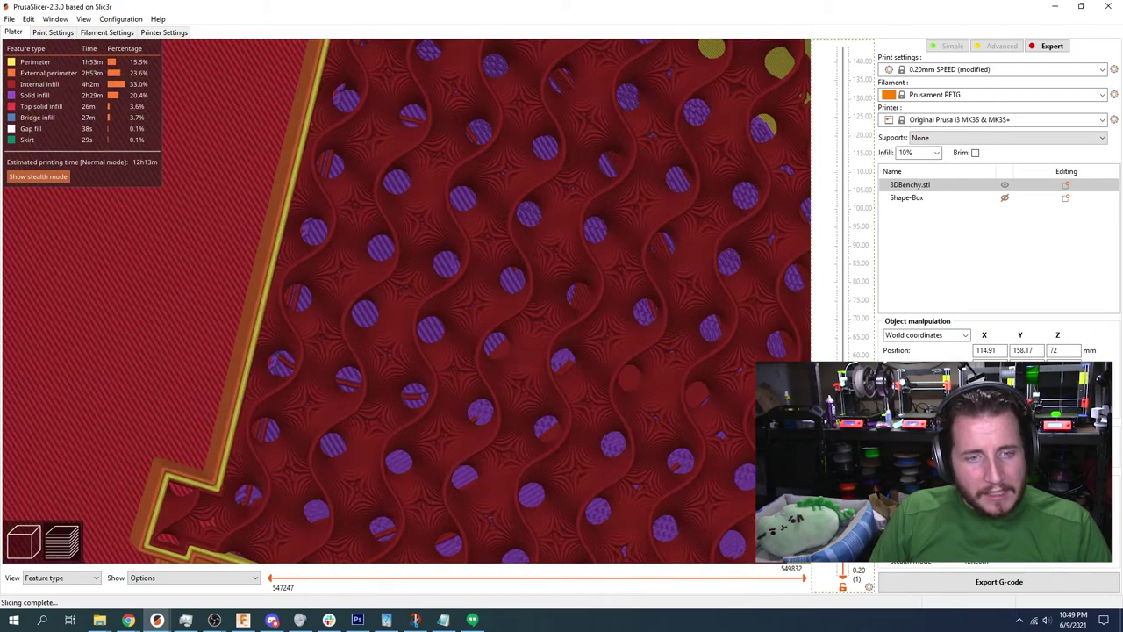
pyautogui.scroll(-8, 843, 395)
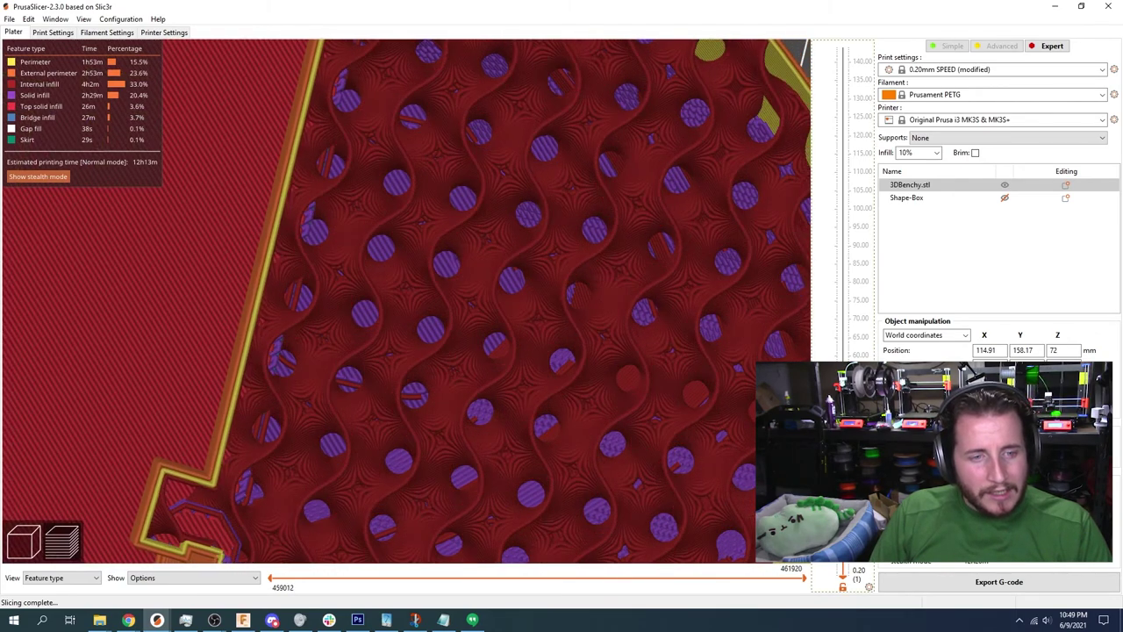
pyautogui.scroll(-10, 842, 394)
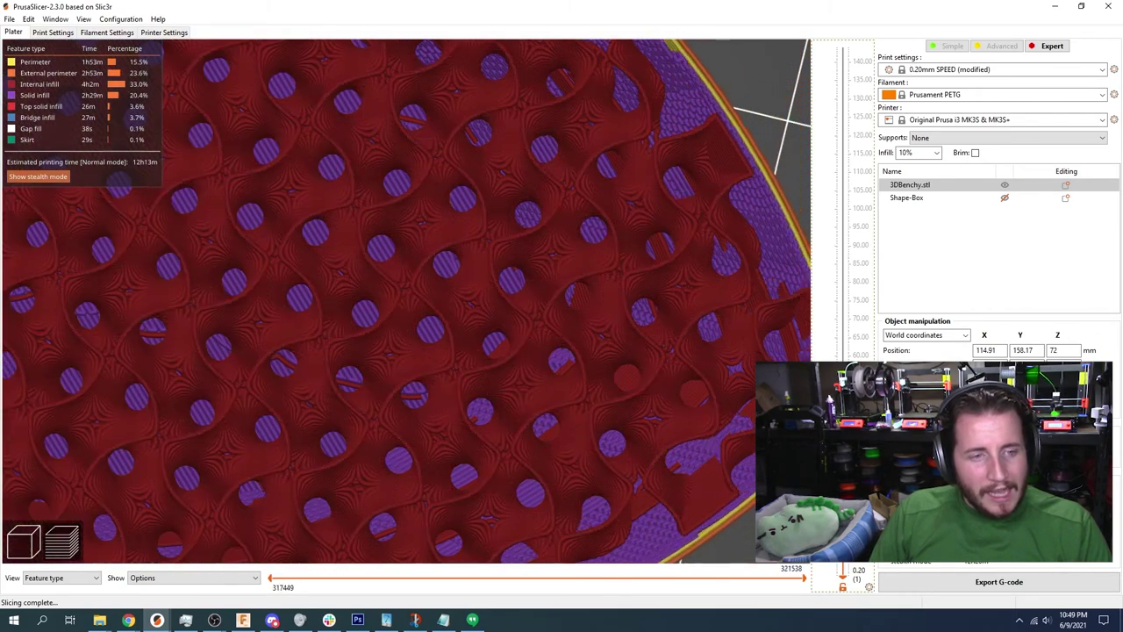
pyautogui.moveTo(842, 395); pyautogui.dragTo(820, 263)
pyautogui.scroll(-10, 797, 301)
pyautogui.moveTo(797, 301); pyautogui.dragTo(646, 422)
pyautogui.moveTo(859, 263); pyautogui.dragTo(808, 5)
pyautogui.moveTo(673, 211); pyautogui.dragTo(670, 216)
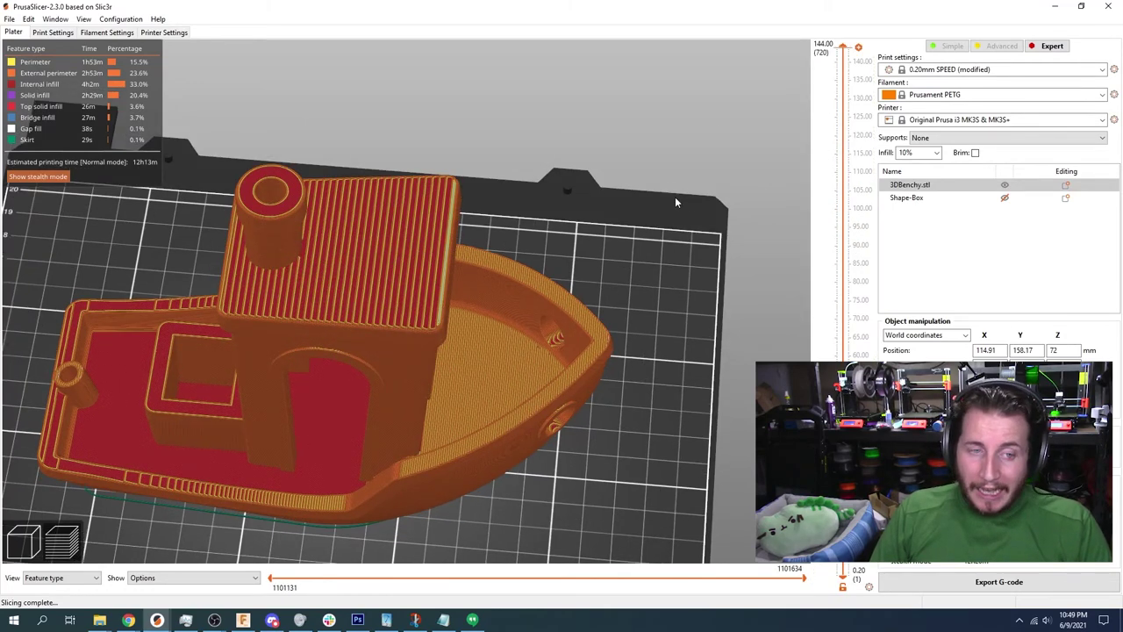
# - Set the infill pattern to Hilbert Curve, reslice with Ctrl+R, and lower the top layer to 113 mm
pyautogui.click(53, 32)
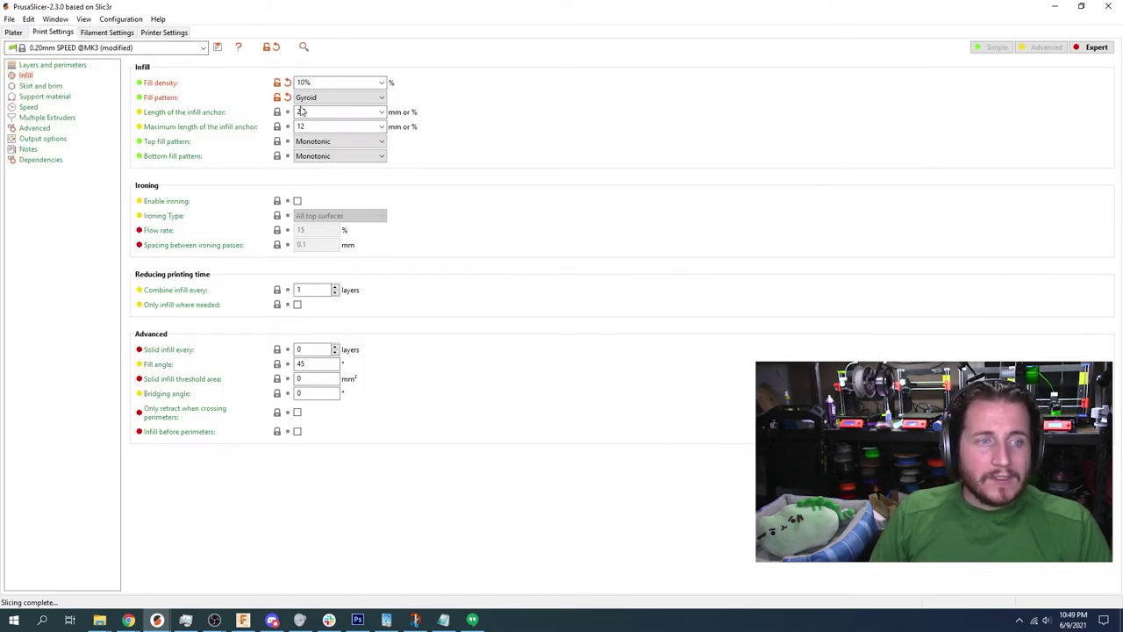
pyautogui.click(333, 97)
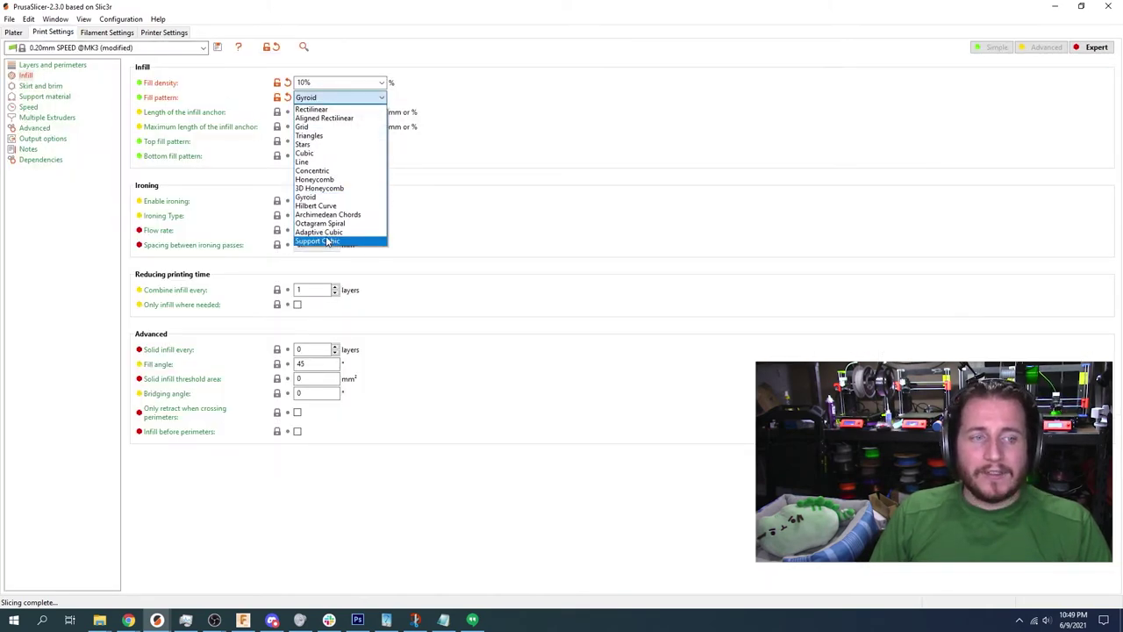
pyautogui.click(327, 206)
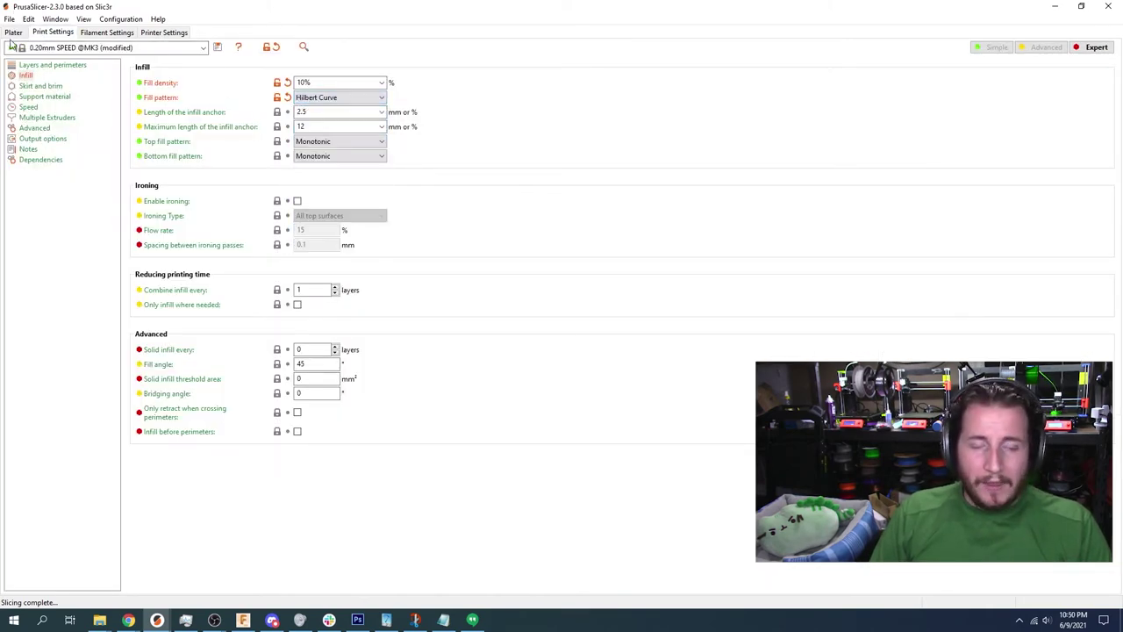
pyautogui.click(13, 33)
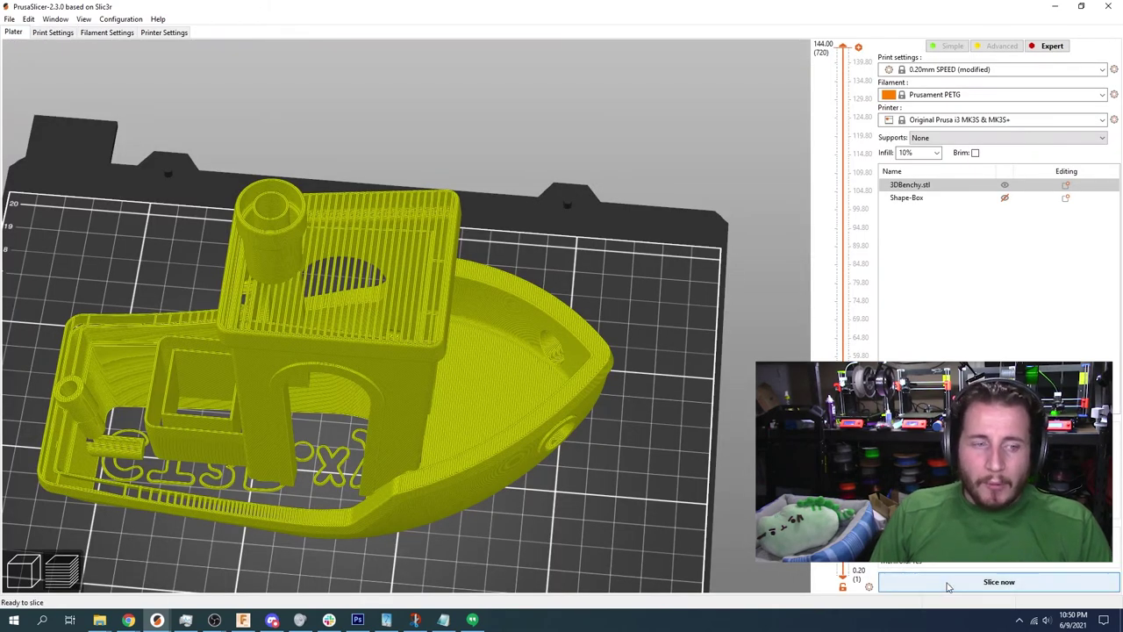
pyautogui.hotkey('ctrl', 'r')
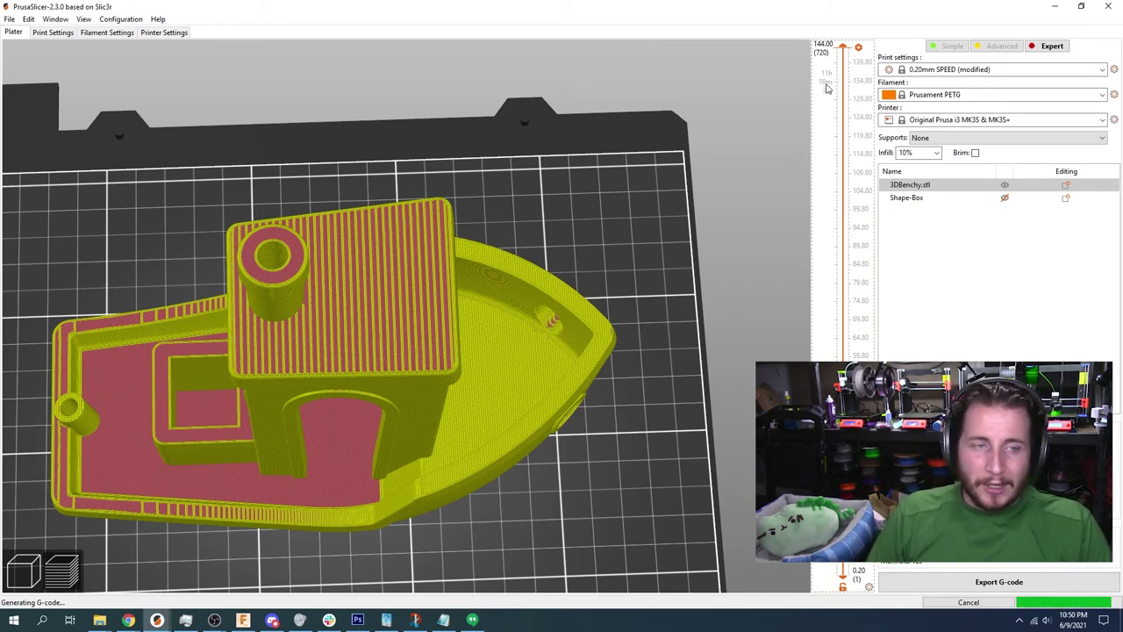
pyautogui.moveTo(799, 100); pyautogui.dragTo(723, 153)
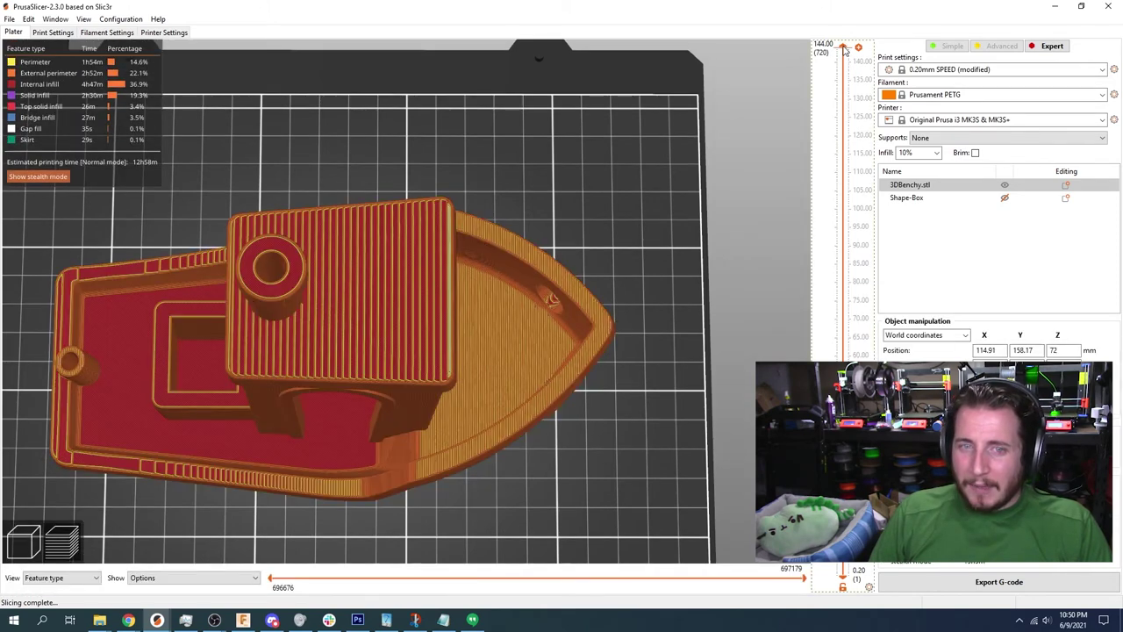
pyautogui.moveTo(842, 45); pyautogui.dragTo(841, 395)
pyautogui.scroll(6, 732, 338)
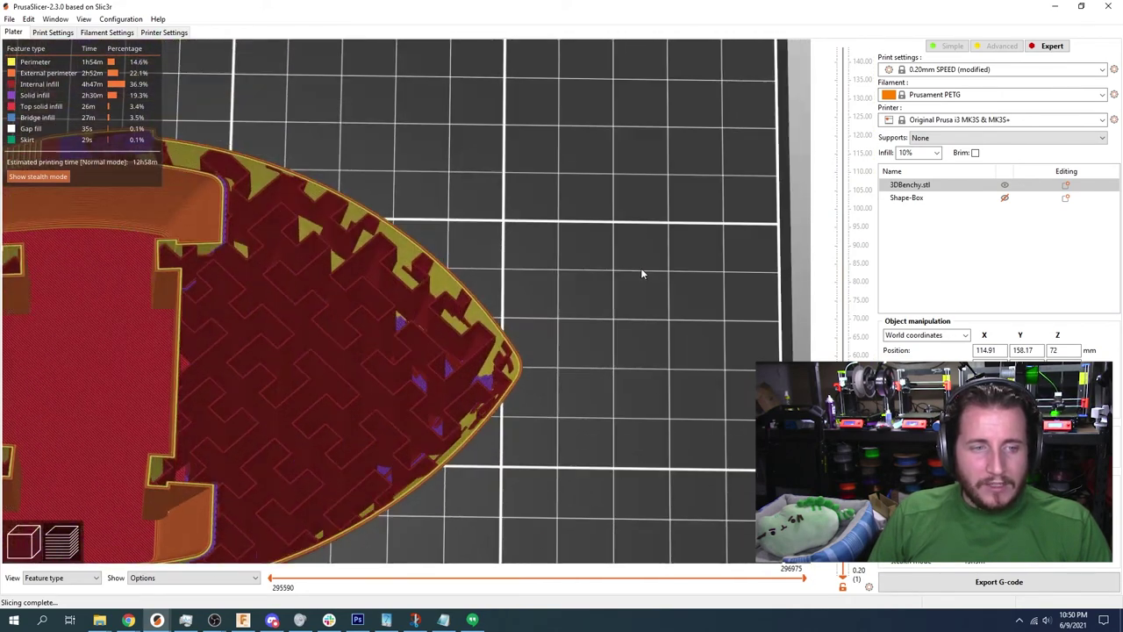
# - Zoom into the Benchy's bow and step the preview up through the higher hull layers
pyautogui.scroll(2, 637, 318)
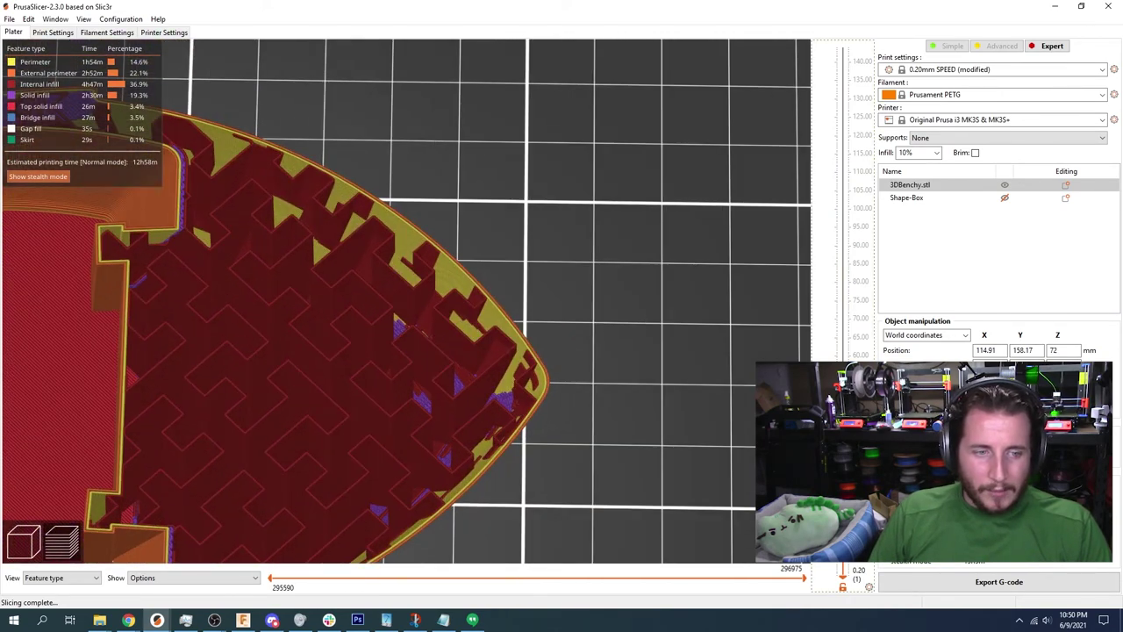
pyautogui.press('Up')
pyautogui.press('Up')
pyautogui.press('Up')
pyautogui.press('Up')
pyautogui.press('Up')
pyautogui.press('Up')
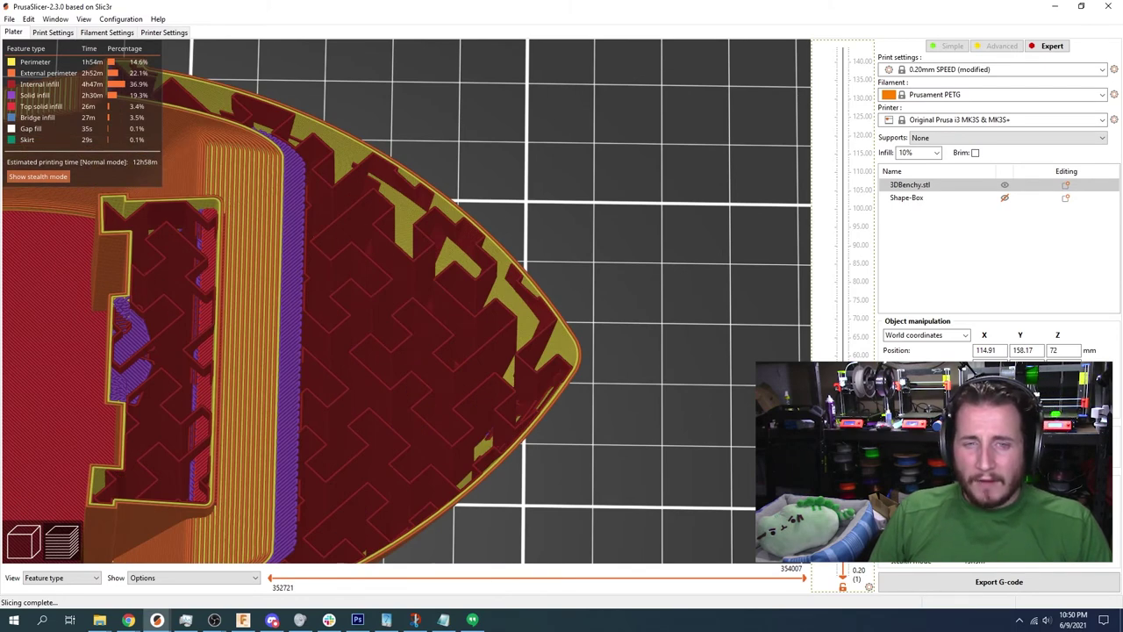
pyautogui.press('Up')
pyautogui.press('Up')
pyautogui.press('Up')
pyautogui.press('Up')
pyautogui.press('Up')
pyautogui.press('Up')
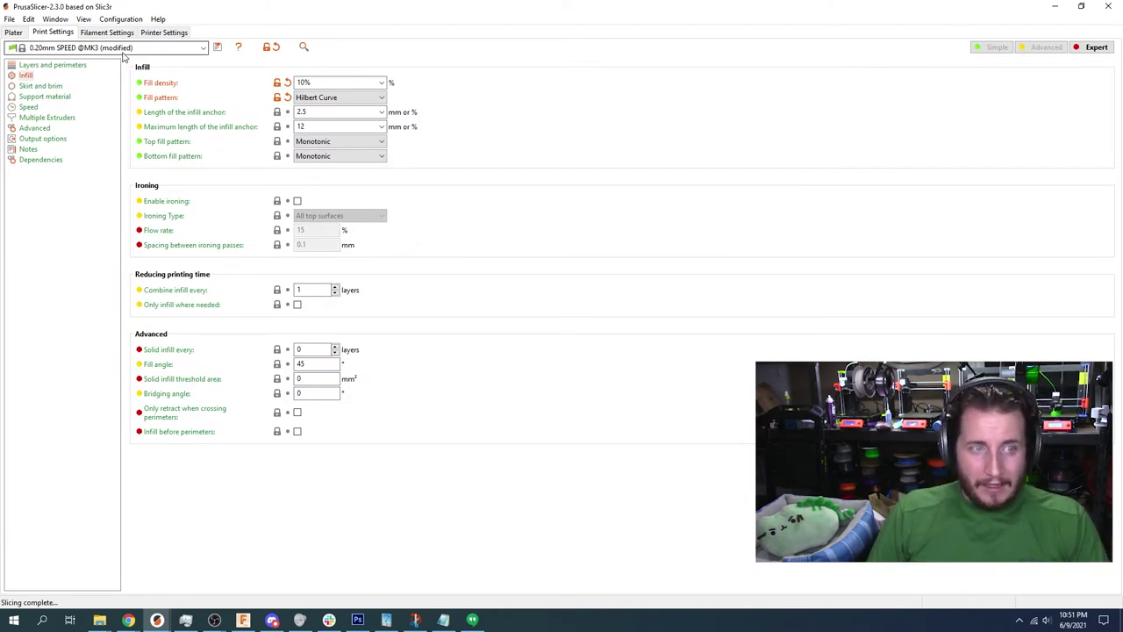
pyautogui.click(202, 51)
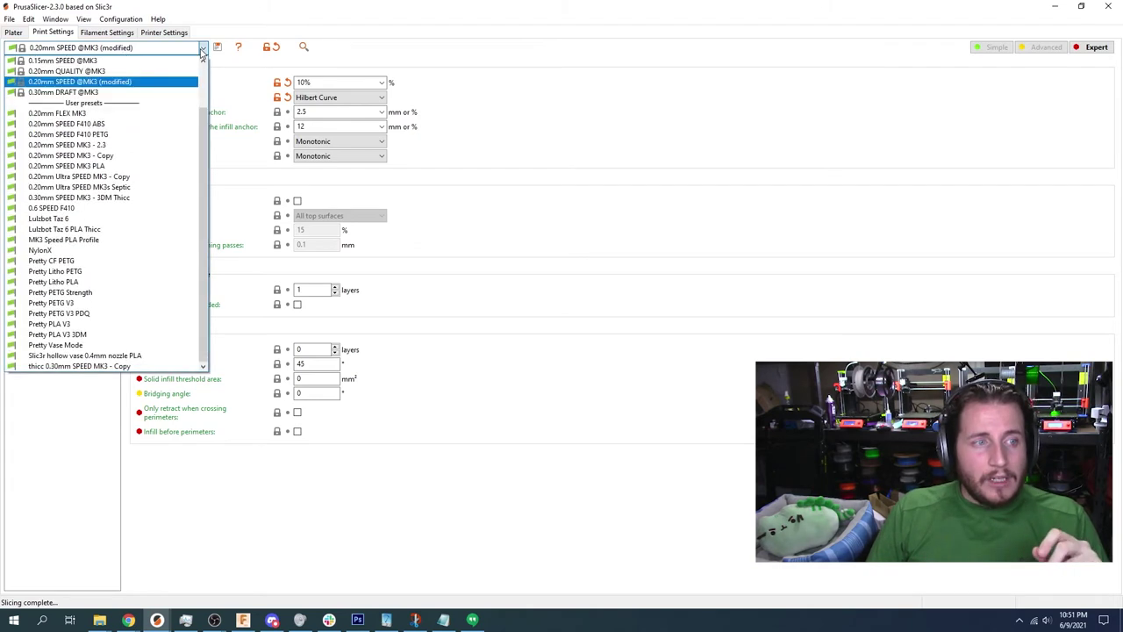
pyautogui.click(123, 75)
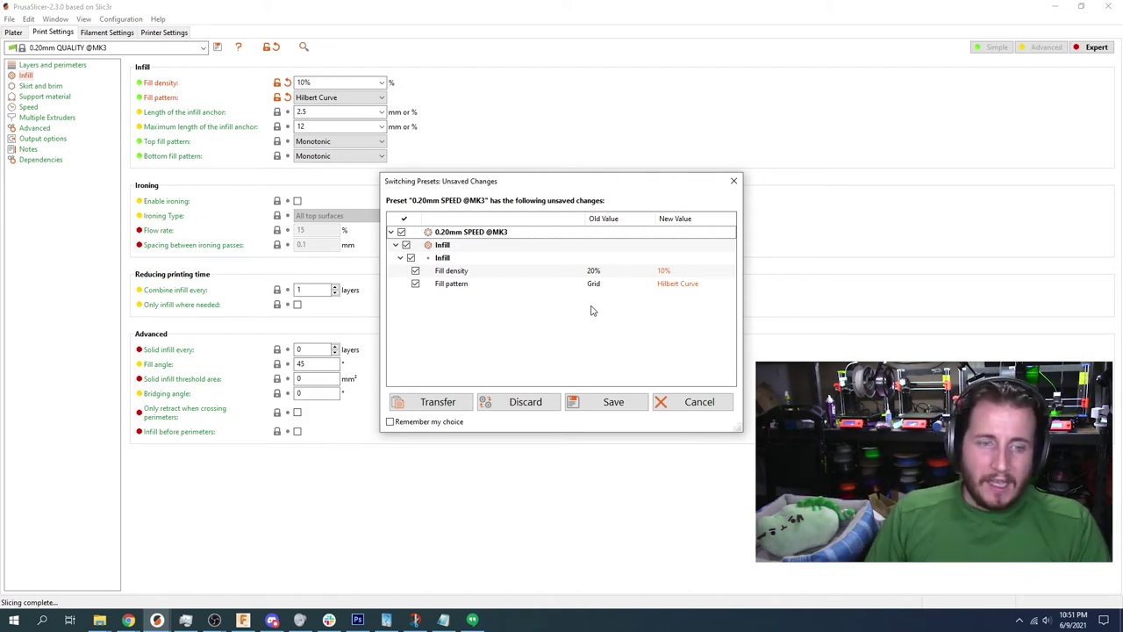
pyautogui.click(691, 402)
pyautogui.click(287, 97)
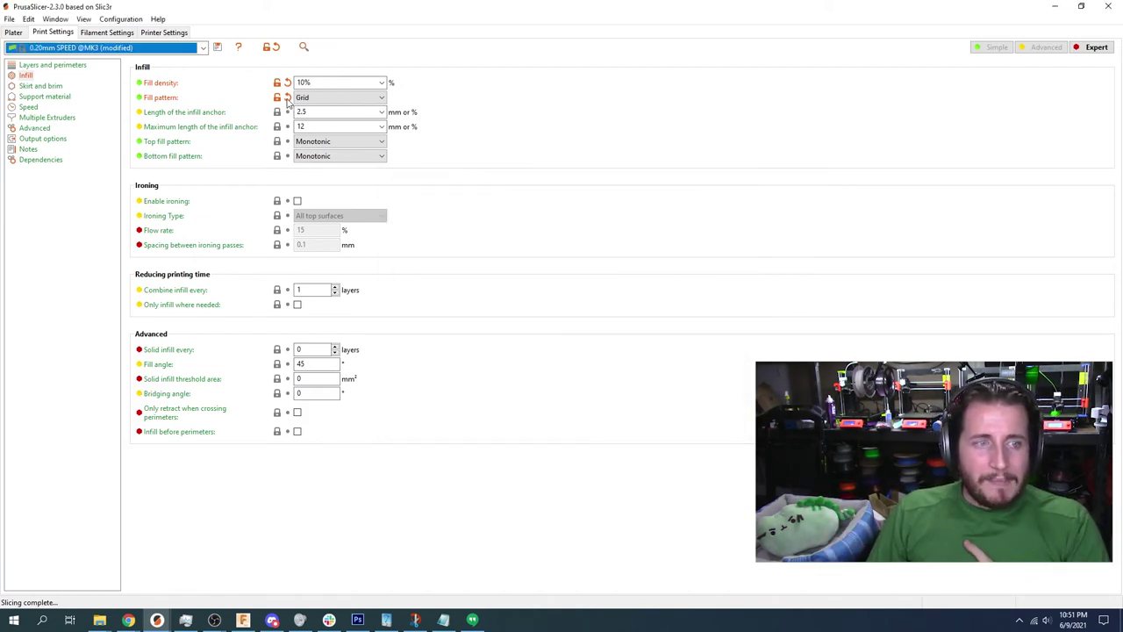
# - Reset fill density to the saved 20%, then inspect the empty MK3 bed from several angles
pyautogui.click(287, 82)
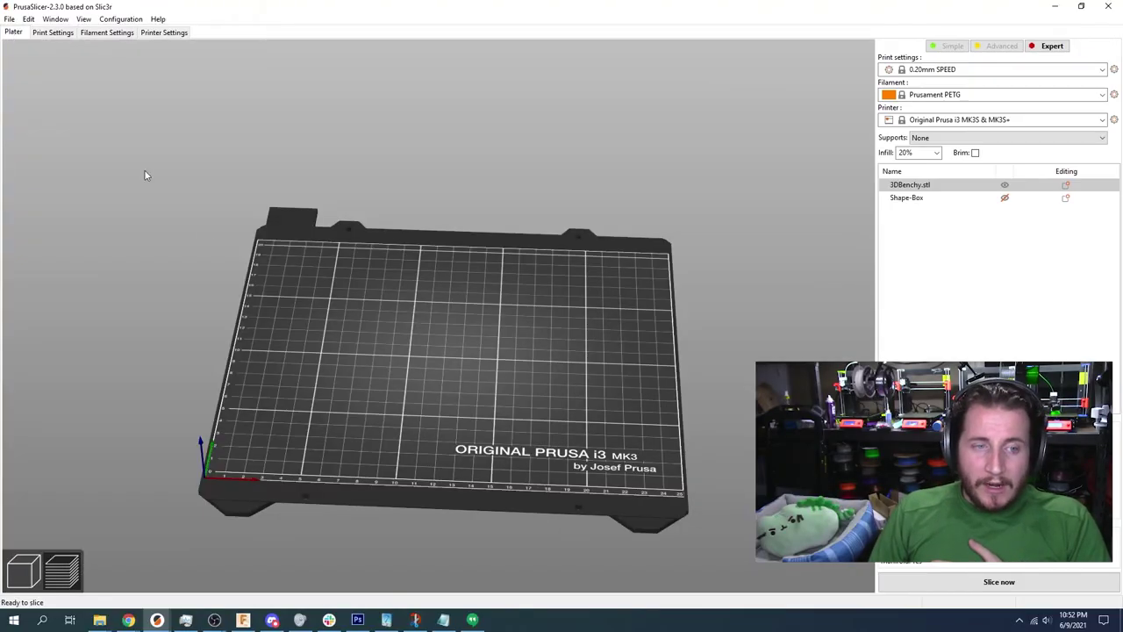
pyautogui.press('1')
pyautogui.press('0')
pyautogui.press('Down')
pyautogui.press('Down')
pyautogui.press('Down')
pyautogui.press('Up')
pyautogui.press('Up')
pyautogui.press('Left')
pyautogui.press('Left')
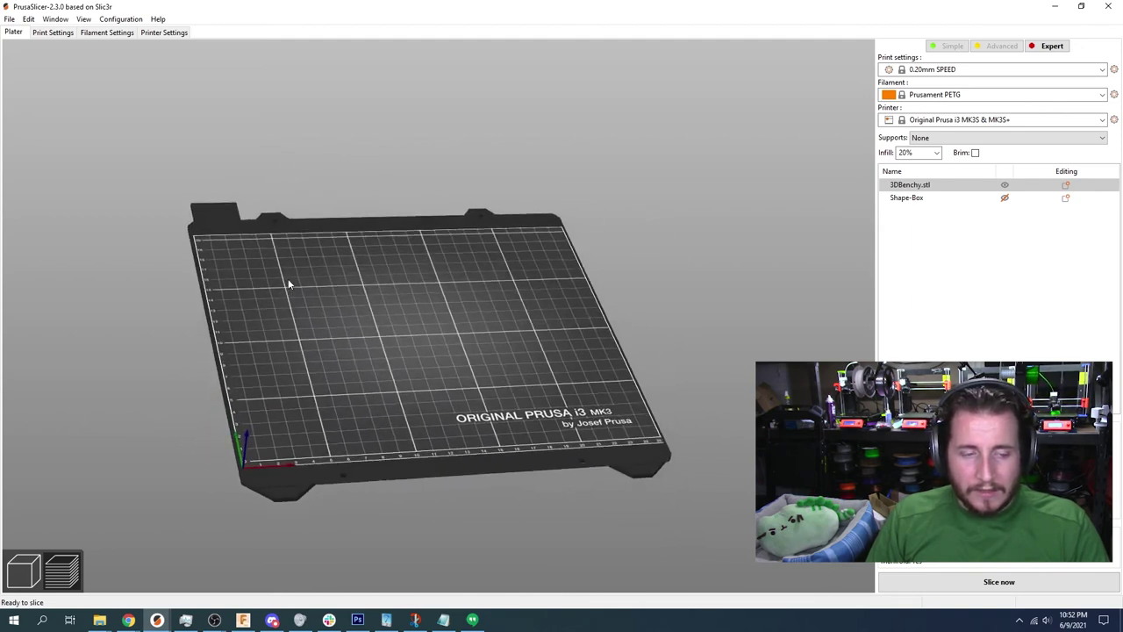
pyautogui.moveTo(288, 283); pyautogui.dragTo(444, 399)
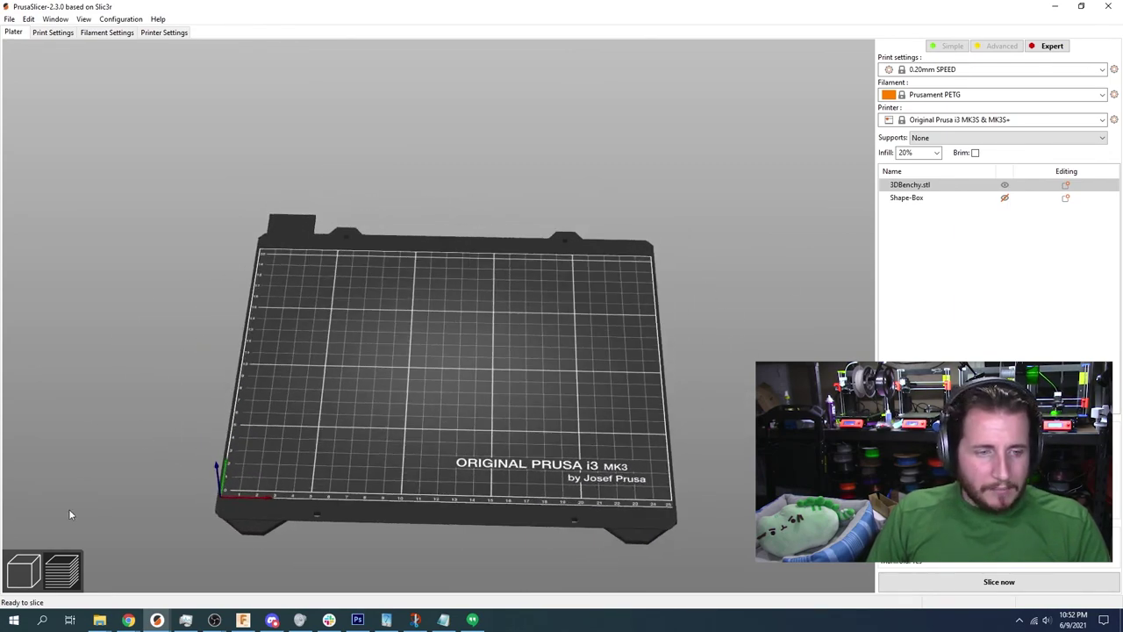
# - In the 3D editor, change the printer profile to Original Prusa MINI & MINI+
pyautogui.press('Tab')
pyautogui.moveTo(145, 518); pyautogui.dragTo(389, 471)
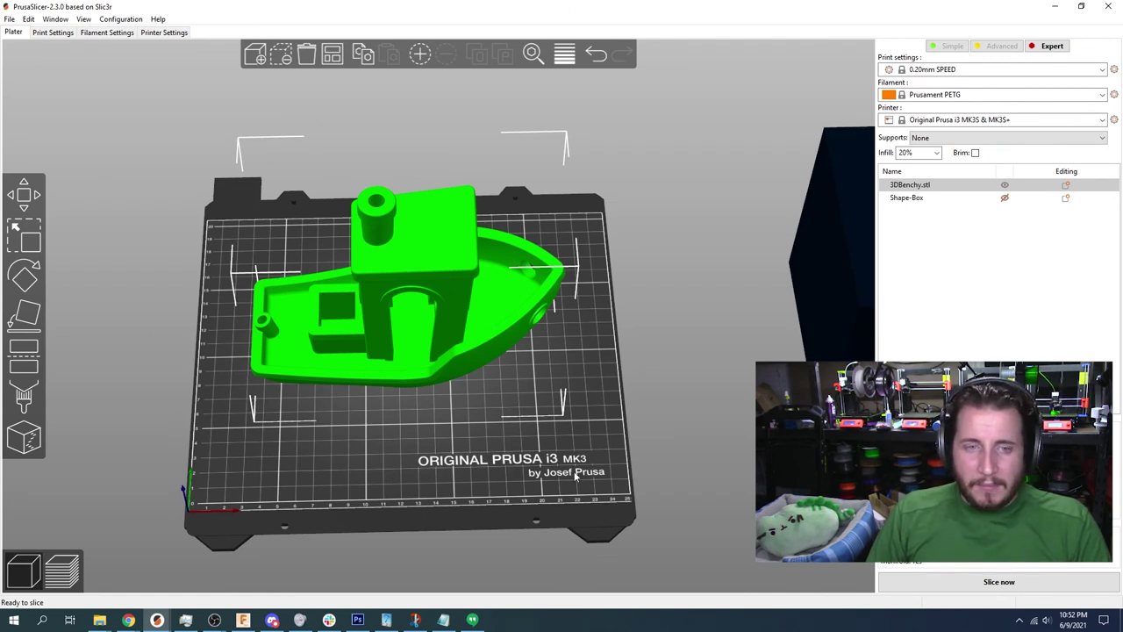
pyautogui.click(1000, 120)
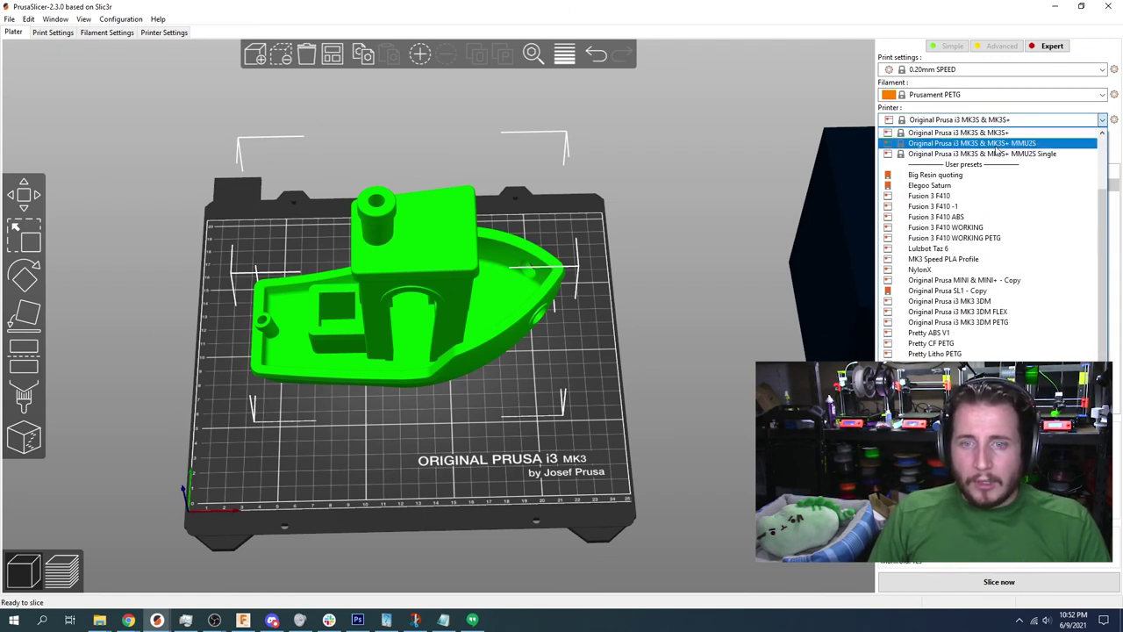
pyautogui.scroll(1, 999, 166)
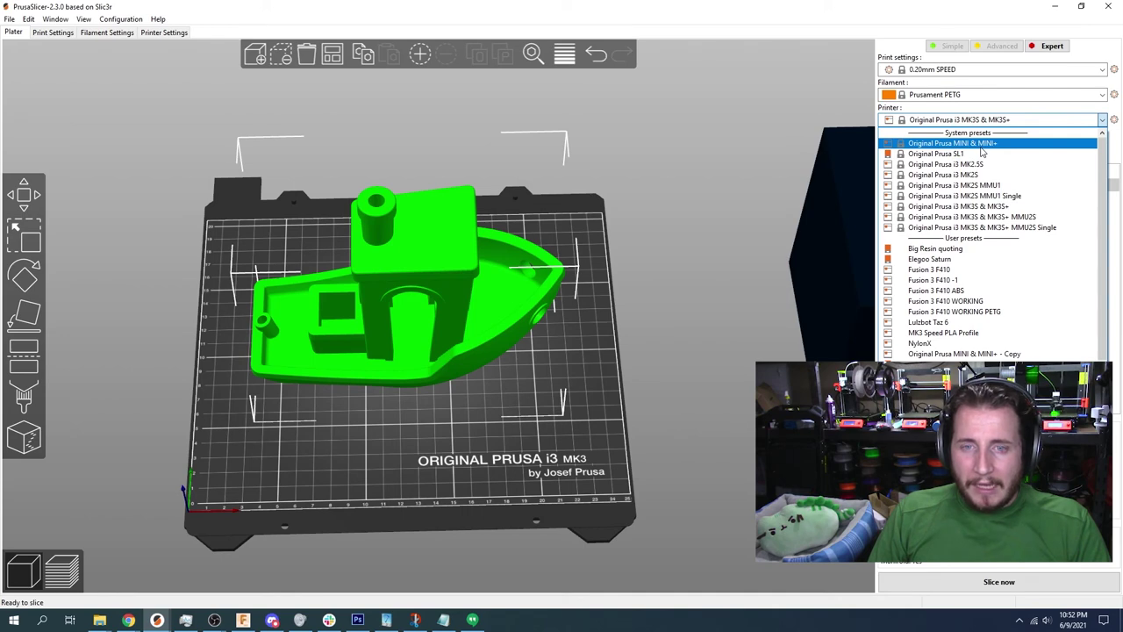
pyautogui.click(661, 331)
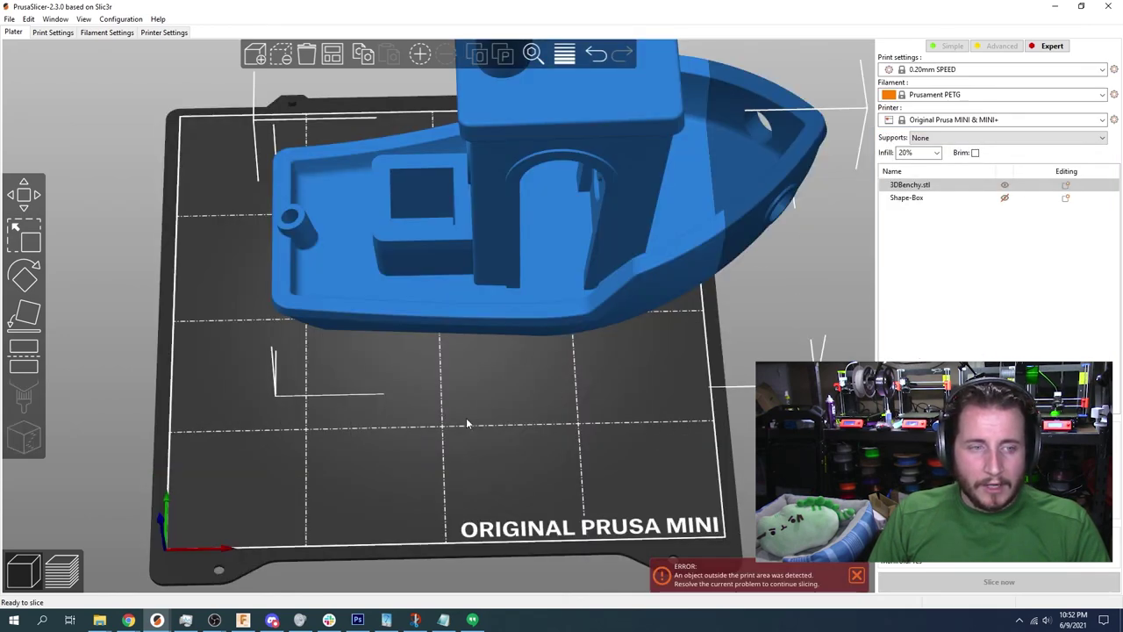
# - Drag the Benchy left and down on the MINI bed, outside the print area
pyautogui.scroll(-3, 431, 394)
pyautogui.moveTo(453, 289); pyautogui.dragTo(393, 282)
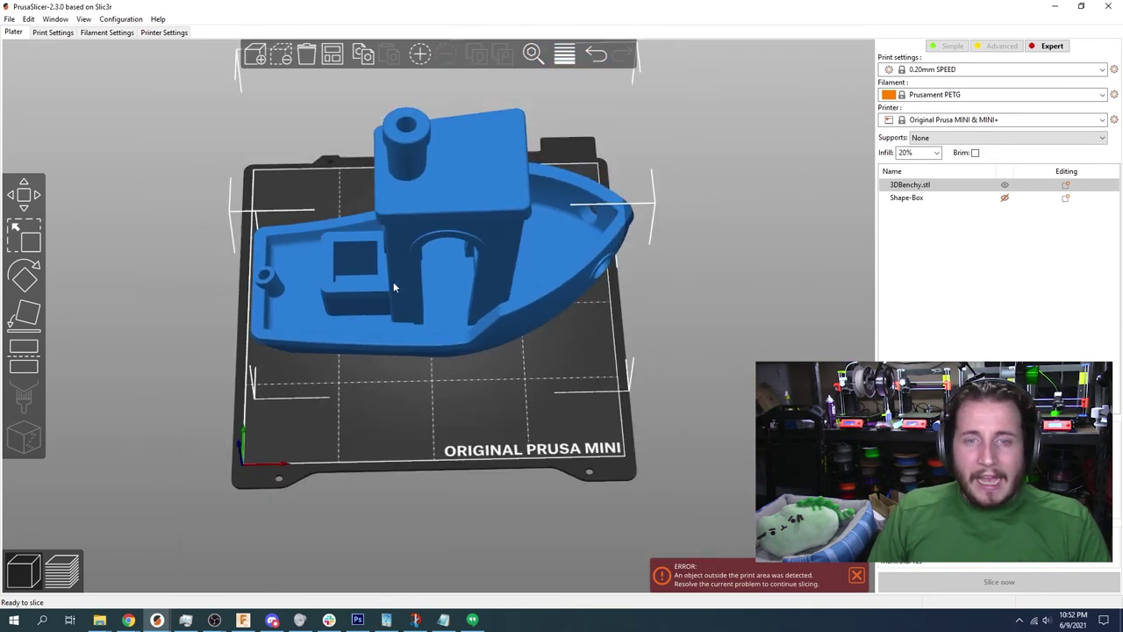
pyautogui.click(955, 120)
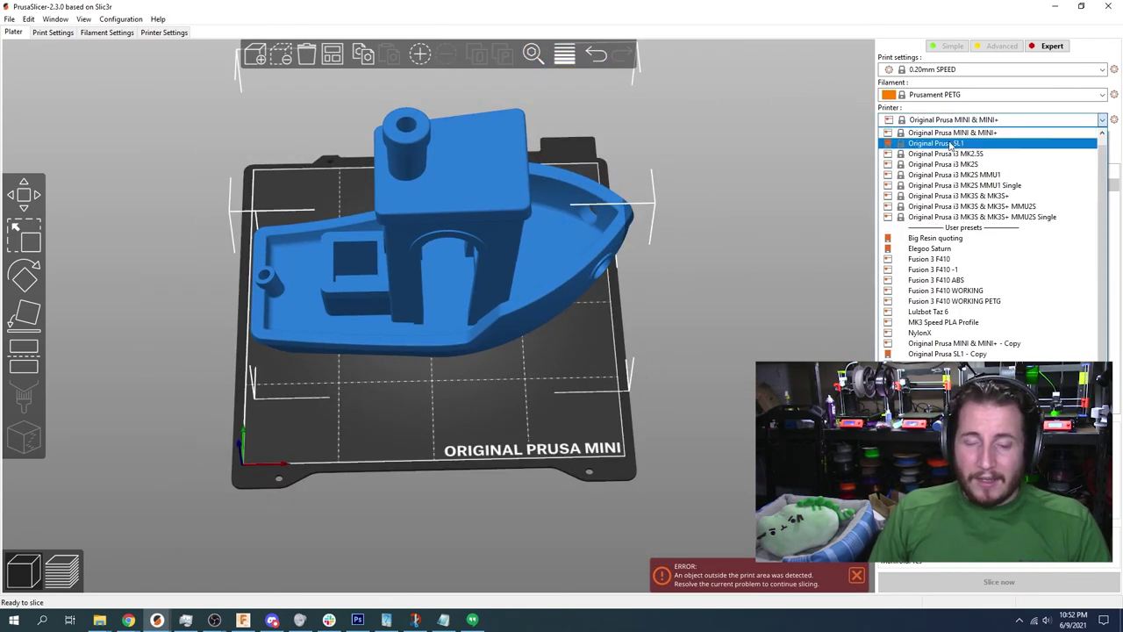